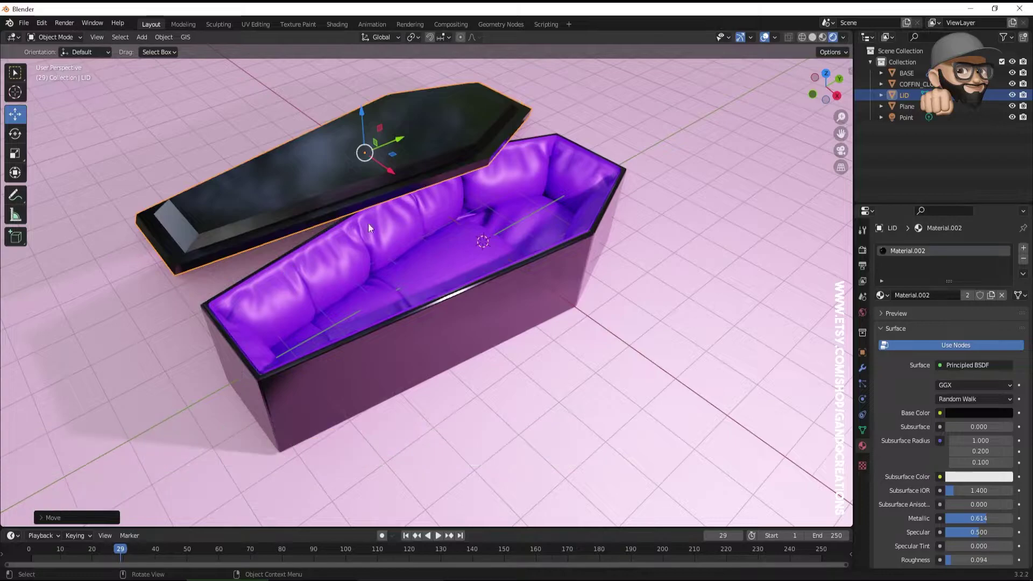
# Step: Start a new file from the General template in place of the open coffin scene
pyautogui.moveTo(580, 314); pyautogui.dragTo(544, 313, button='middle')
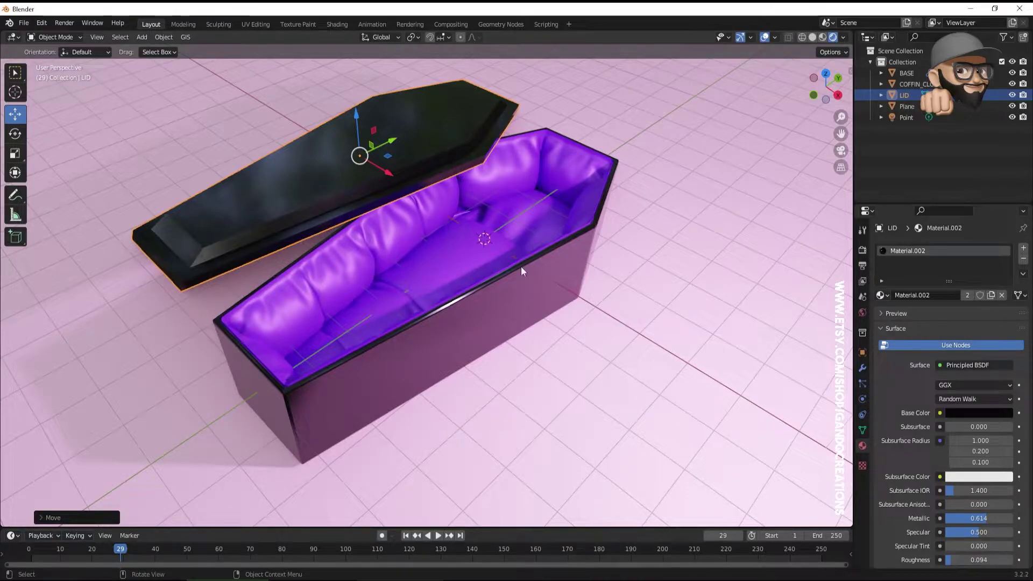
pyautogui.click(24, 23)
pyautogui.moveTo(91, 39)
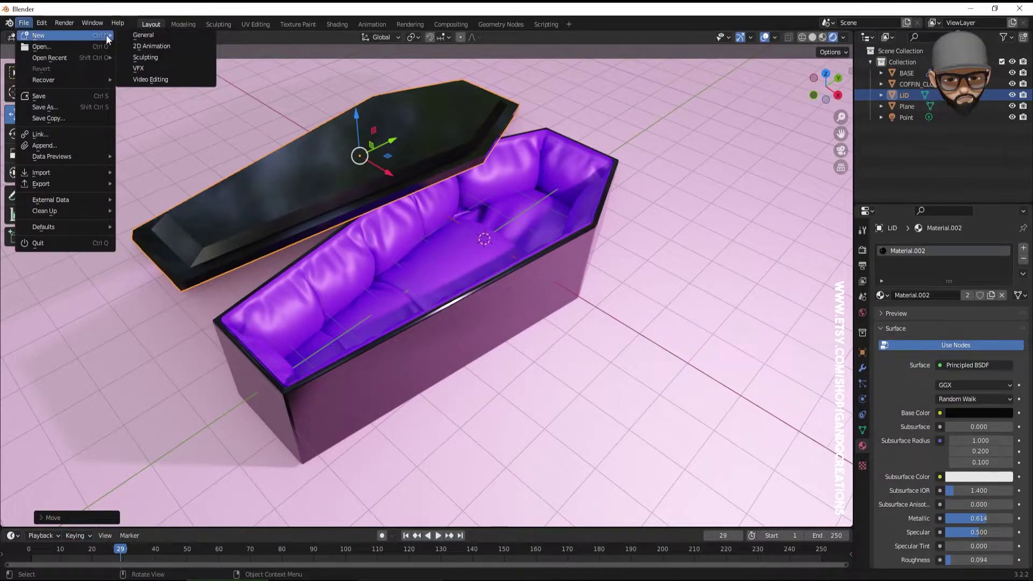
pyautogui.click(143, 34)
pyautogui.click(540, 319)
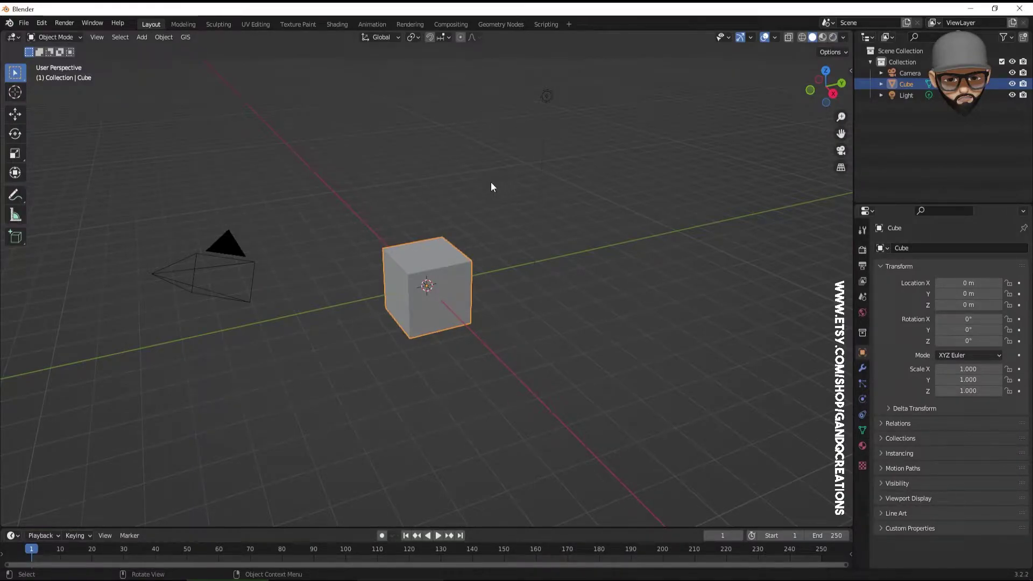
# Step: Delete the default camera and light, keeping only the cube in the scene
pyautogui.click(366, 179)
pyautogui.click(401, 287)
pyautogui.click(317, 167)
pyautogui.moveTo(173, 169); pyautogui.dragTo(264, 372)
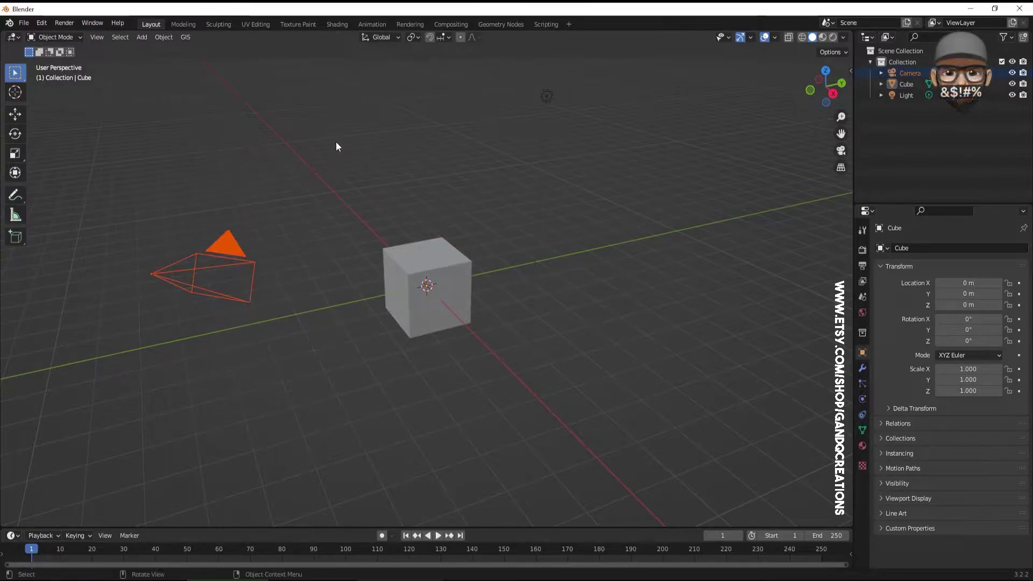
pyautogui.keyDown('shift'); pyautogui.moveTo(487, 73); pyautogui.dragTo(614, 139); pyautogui.keyUp('shift')
pyautogui.press('Delete')
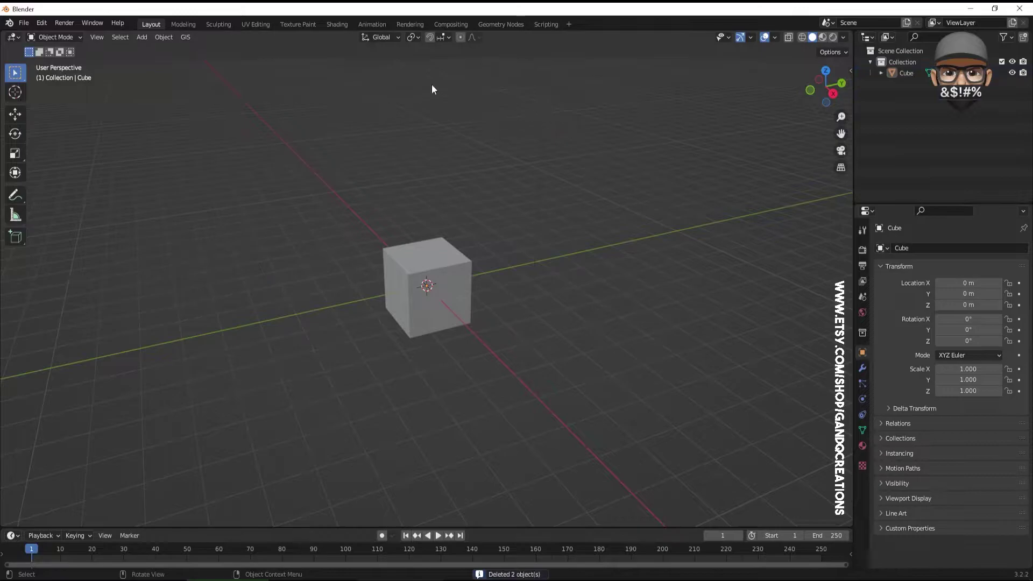
# Step: In Edit Mode, move the cube's negative-Y end face outward along Y to stretch it into a long box
pyautogui.click(432, 264)
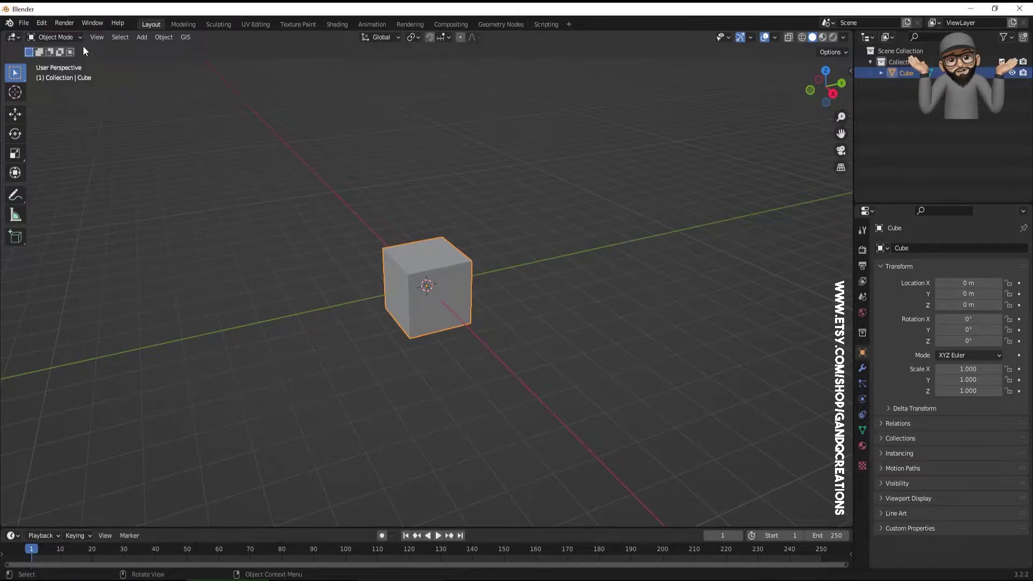
pyautogui.click(69, 39)
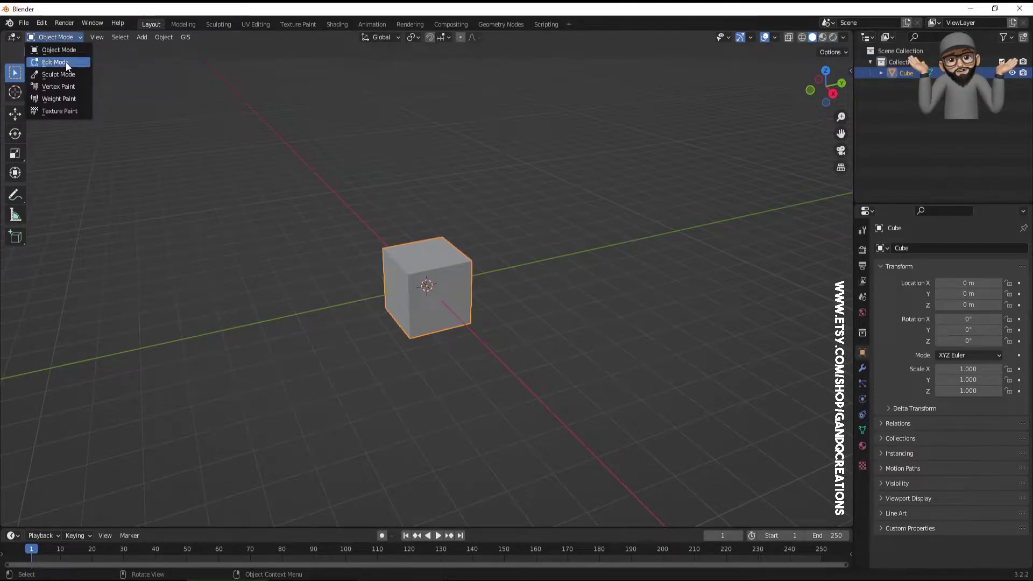
pyautogui.click(65, 62)
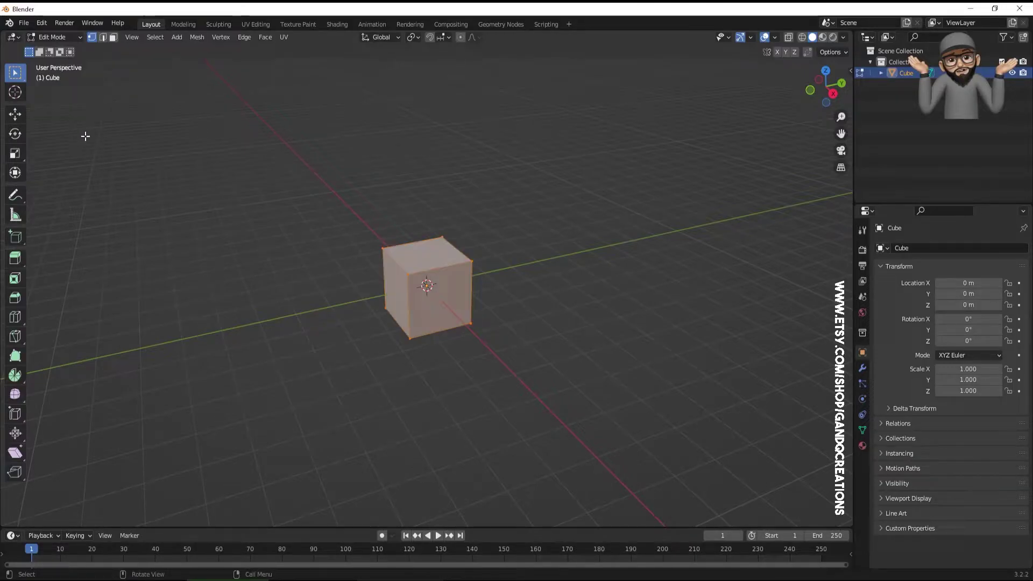
pyautogui.click(15, 114)
pyautogui.click(112, 38)
pyautogui.click(397, 293)
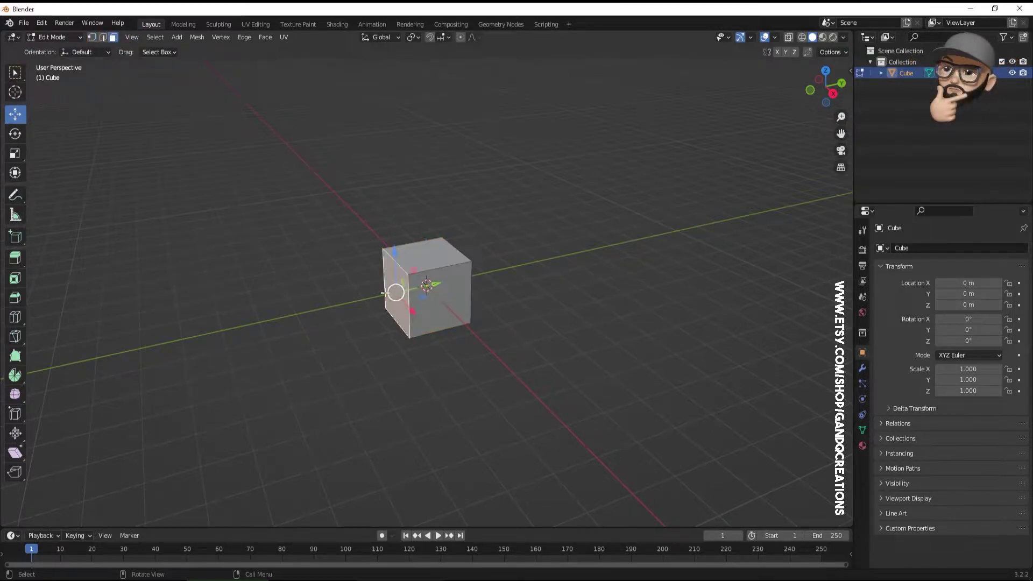
pyautogui.moveTo(434, 284); pyautogui.dragTo(261, 328)
# Step: Extrude the box's positive-Y end face outward along Y to add a shorter second section
pyautogui.moveTo(537, 347); pyautogui.dragTo(452, 300, button='middle')
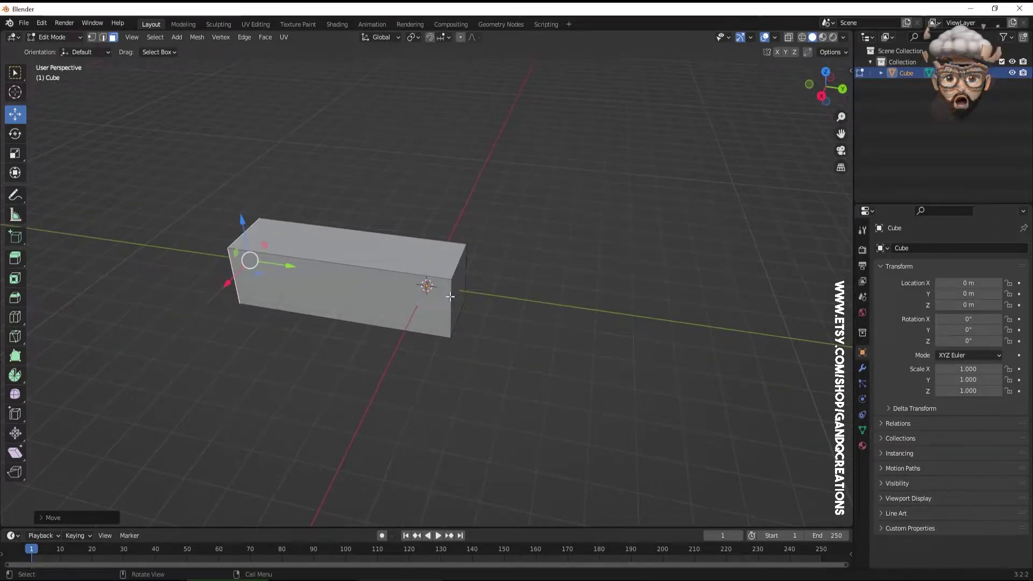
pyautogui.click(458, 291)
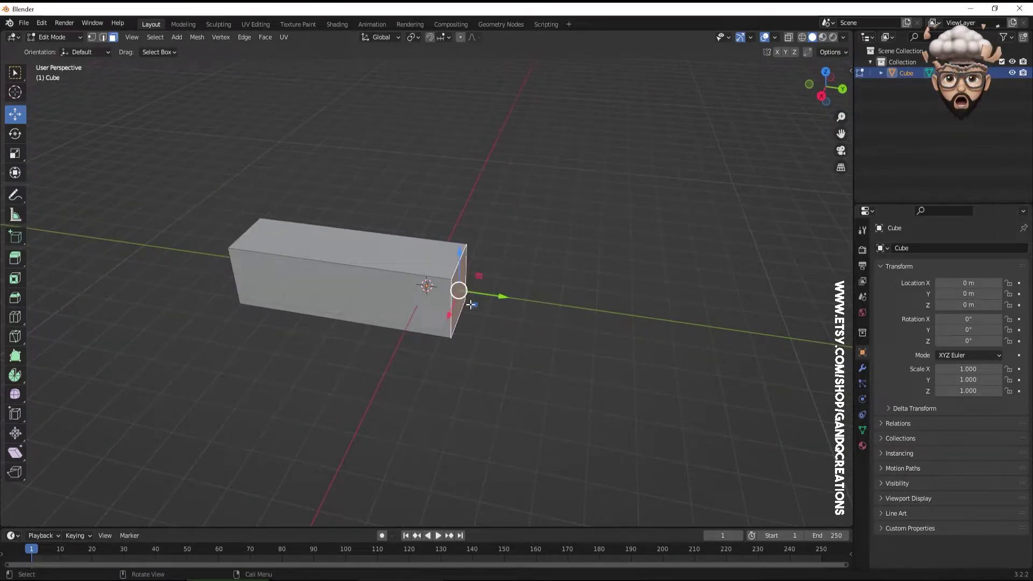
pyautogui.click(16, 264)
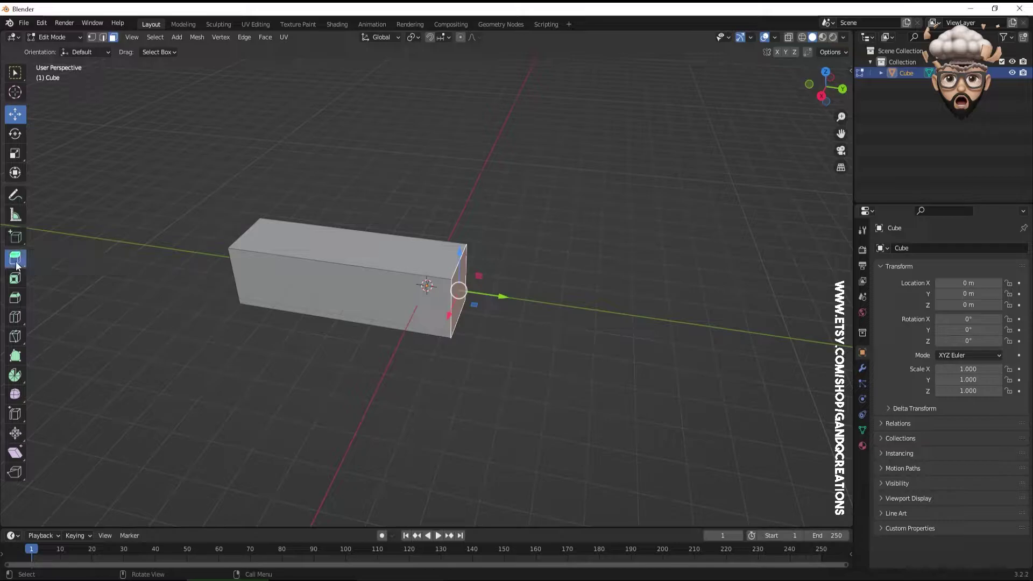
pyautogui.moveTo(501, 296); pyautogui.dragTo(602, 311)
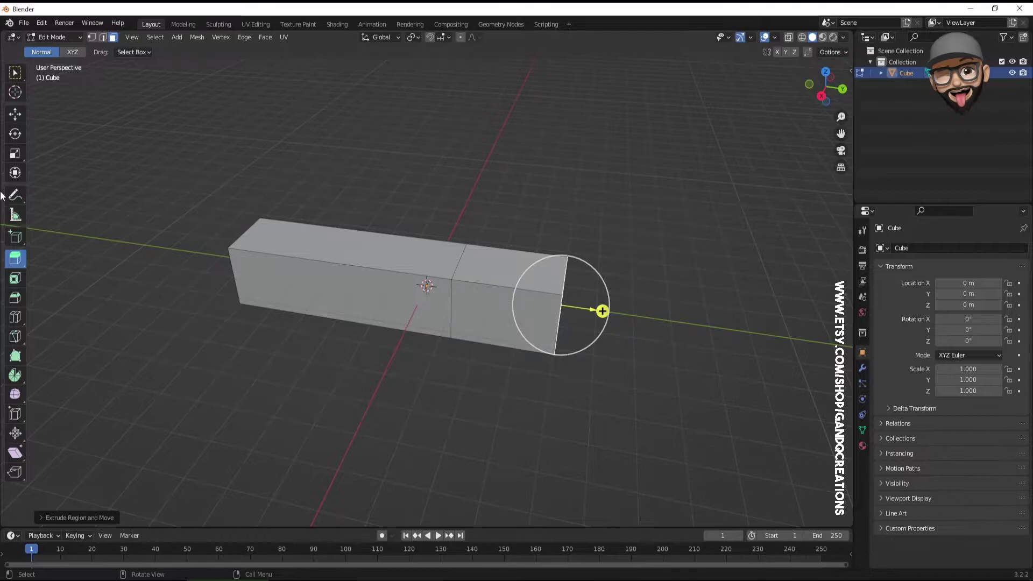
# Step: Scale the edge loop between the two sections outward along X to widen the box into a coffin shape
pyautogui.click(102, 38)
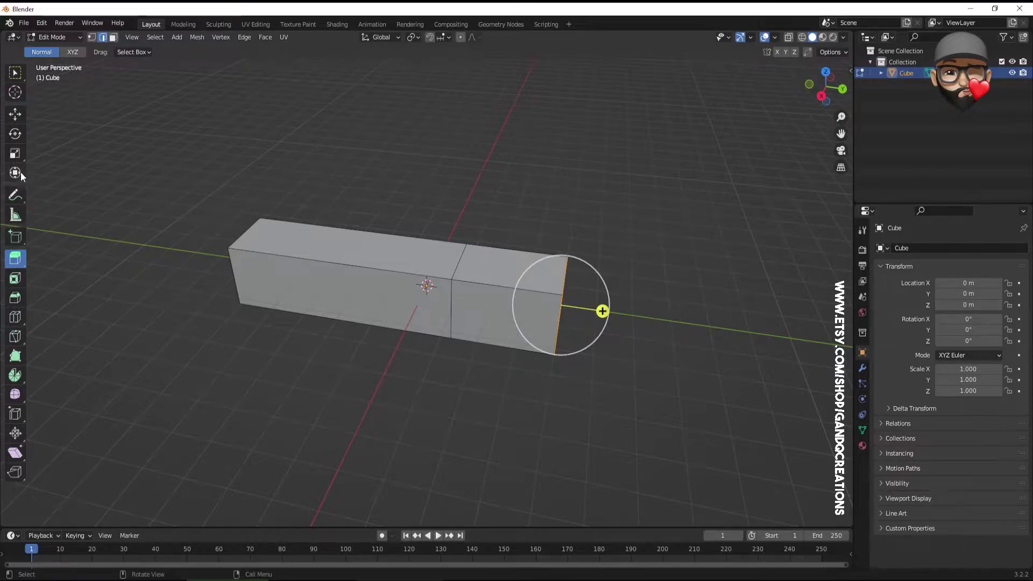
pyautogui.click(15, 116)
pyautogui.click(455, 305)
pyautogui.moveTo(455, 305); pyautogui.dragTo(408, 350, button='middle')
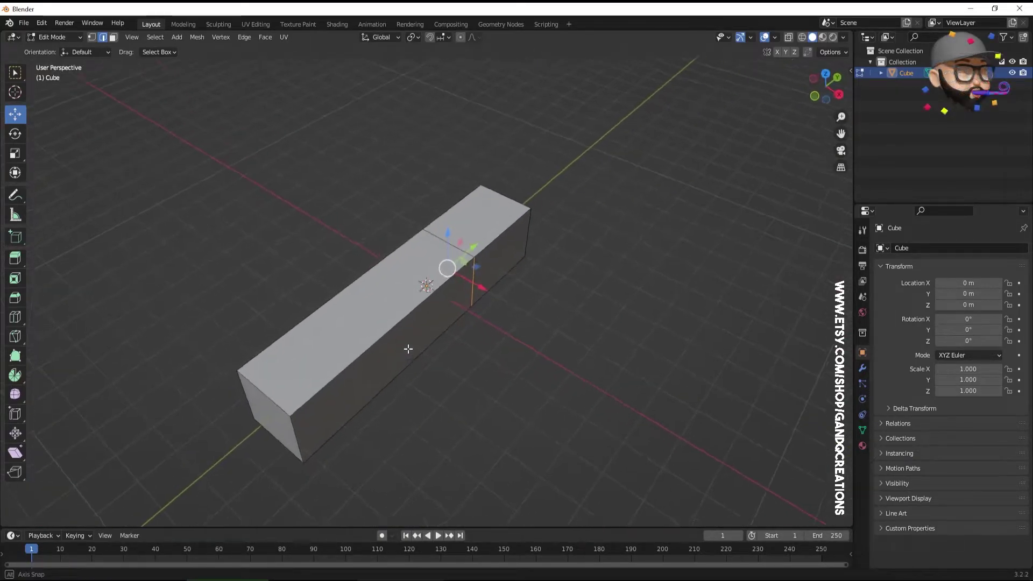
pyautogui.click(15, 154)
pyautogui.moveTo(481, 287)
pyautogui.mouseDown()
pyautogui.moveTo(491, 307)
pyautogui.moveTo(526, 302)
pyautogui.moveTo(474, 293)
pyautogui.mouseUp()
pyautogui.moveTo(473, 294)
pyautogui.mouseDown(button='middle')
pyautogui.moveTo(489, 318)
pyautogui.moveTo(479, 283)
pyautogui.mouseUp(button='middle')
pyautogui.moveTo(478, 278)
pyautogui.mouseDown()
pyautogui.moveTo(471, 272)
pyautogui.moveTo(479, 273)
pyautogui.mouseUp()
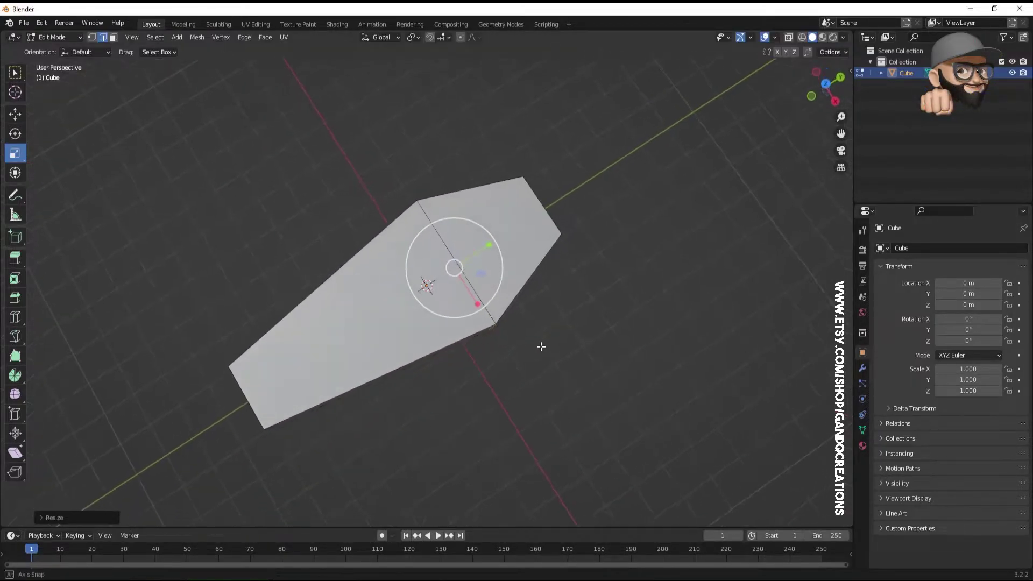
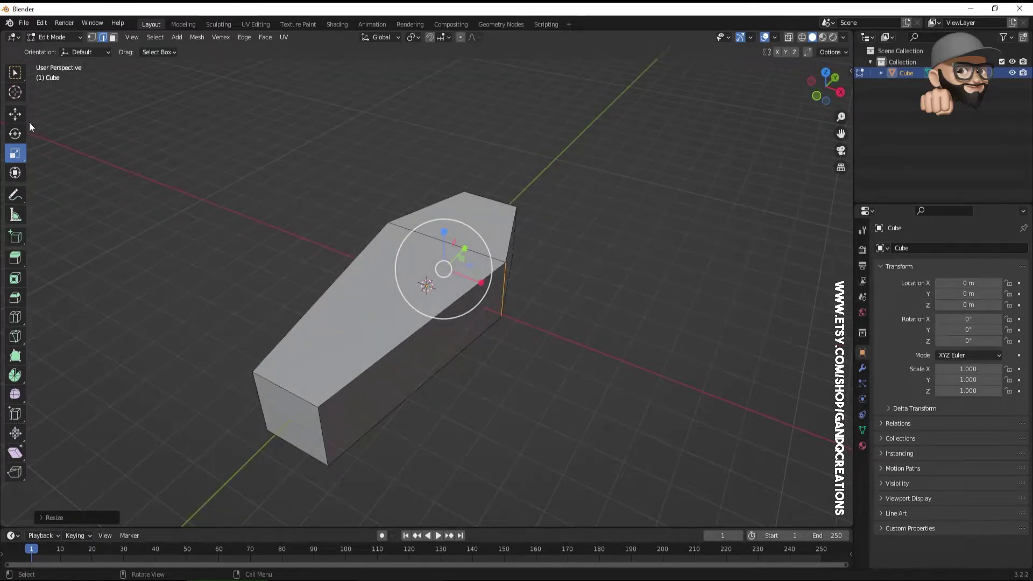
# Step: Select both top faces of the coffin and separate the selection into its own object
pyautogui.click(112, 38)
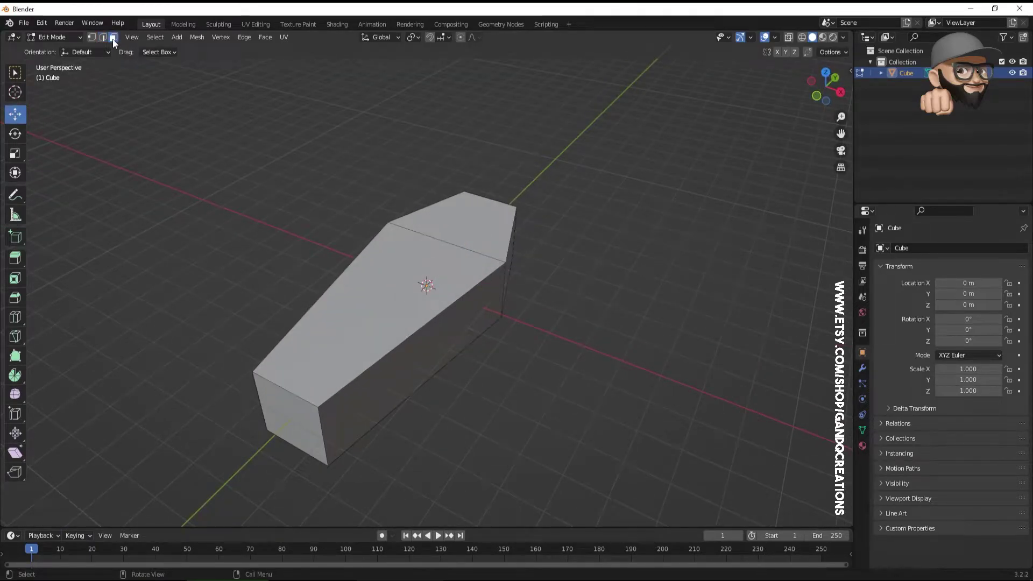
pyautogui.click(445, 260)
pyautogui.keyDown('shift'); pyautogui.click(464, 226); pyautogui.keyUp('shift')
pyautogui.moveTo(381, 297); pyautogui.dragTo(432, 284, button='middle')
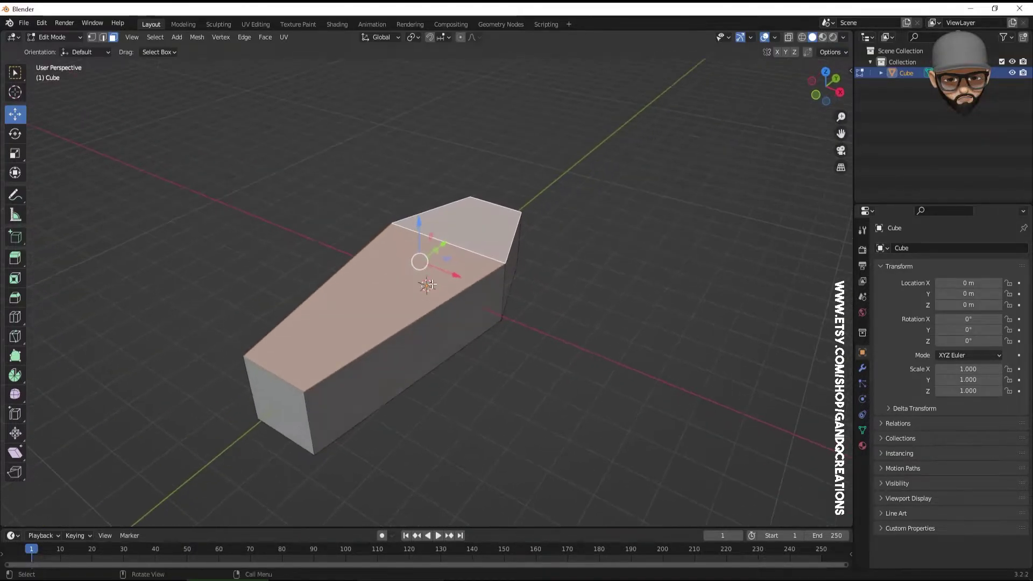
pyautogui.rightClick(389, 269)
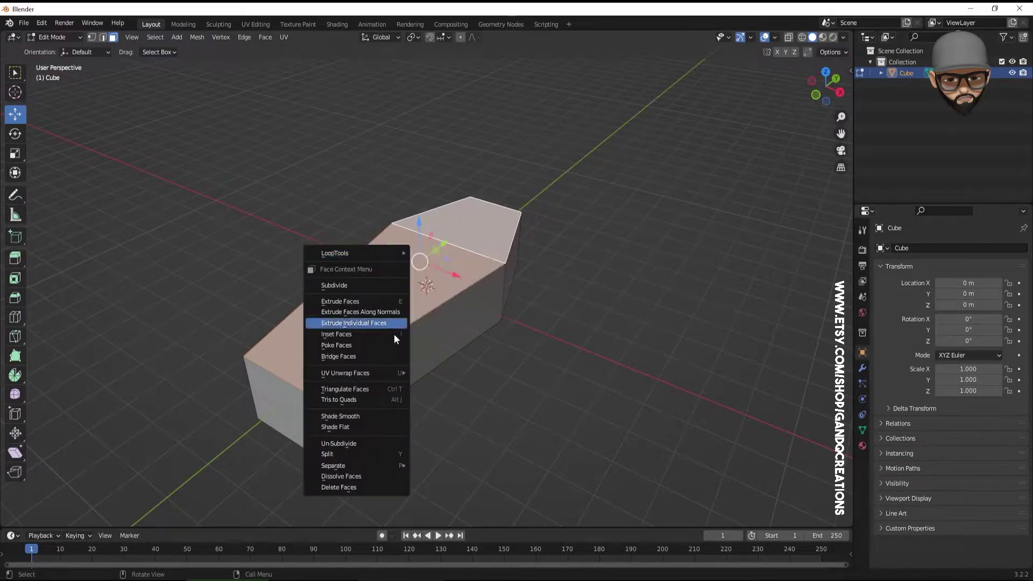
pyautogui.moveTo(347, 465)
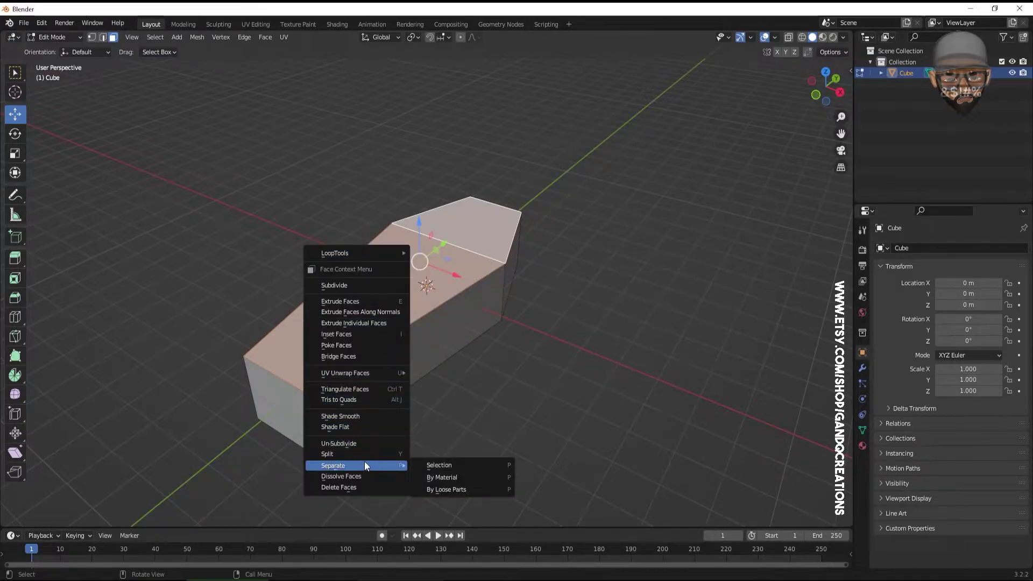
pyautogui.click(447, 465)
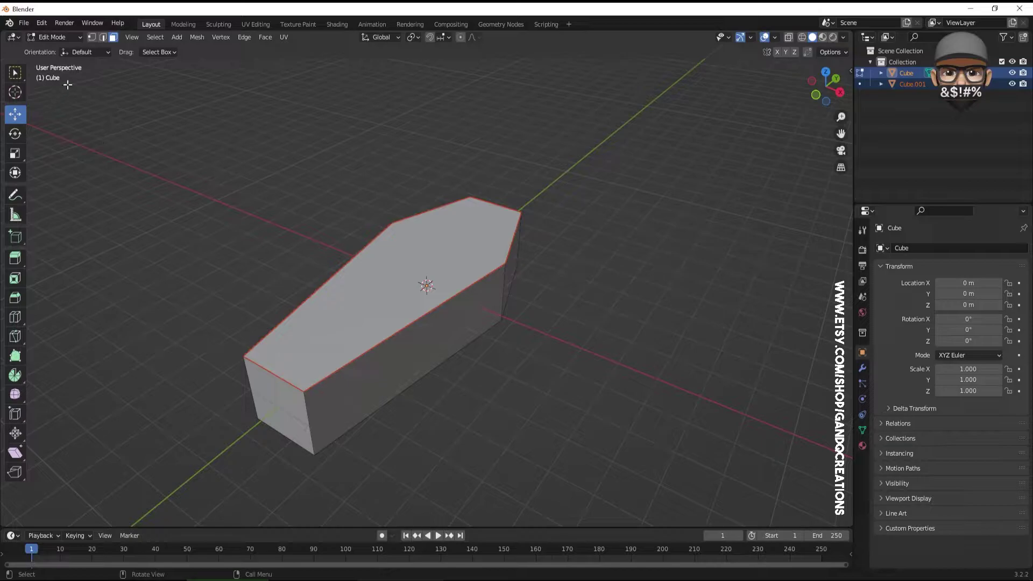
# Step: Return to Object Mode and rename the separated top piece LID and the coffin body BASE
pyautogui.click(59, 37)
pyautogui.click(55, 46)
pyautogui.click(417, 301)
pyautogui.click(418, 305)
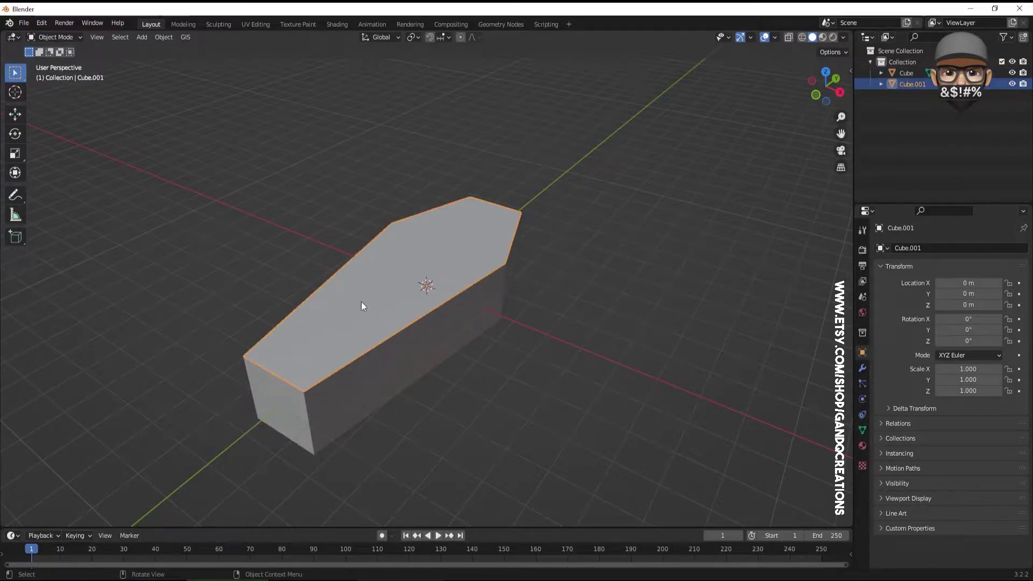
pyautogui.click(393, 357)
pyautogui.click(377, 339)
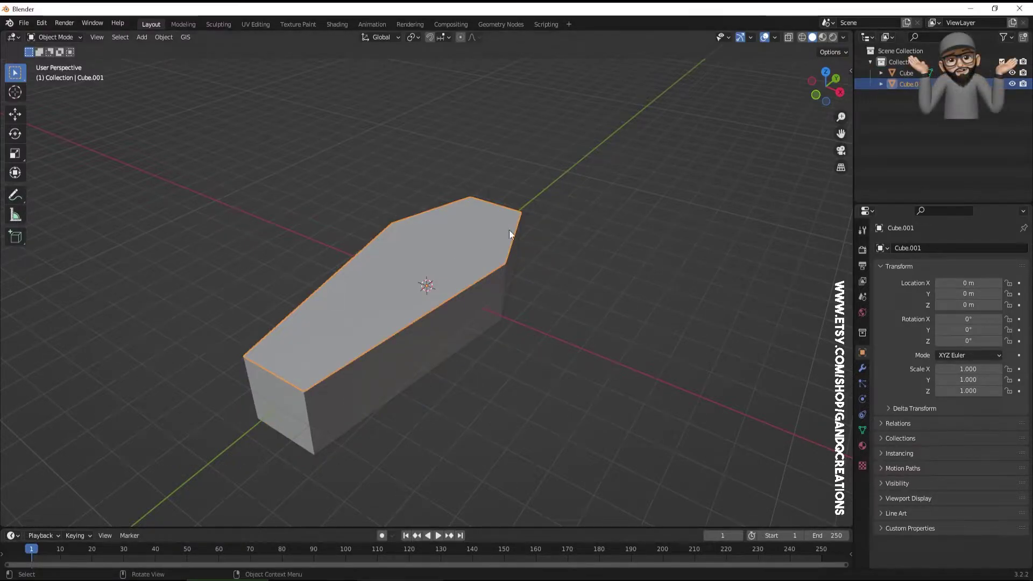
pyautogui.doubleClick(910, 82)
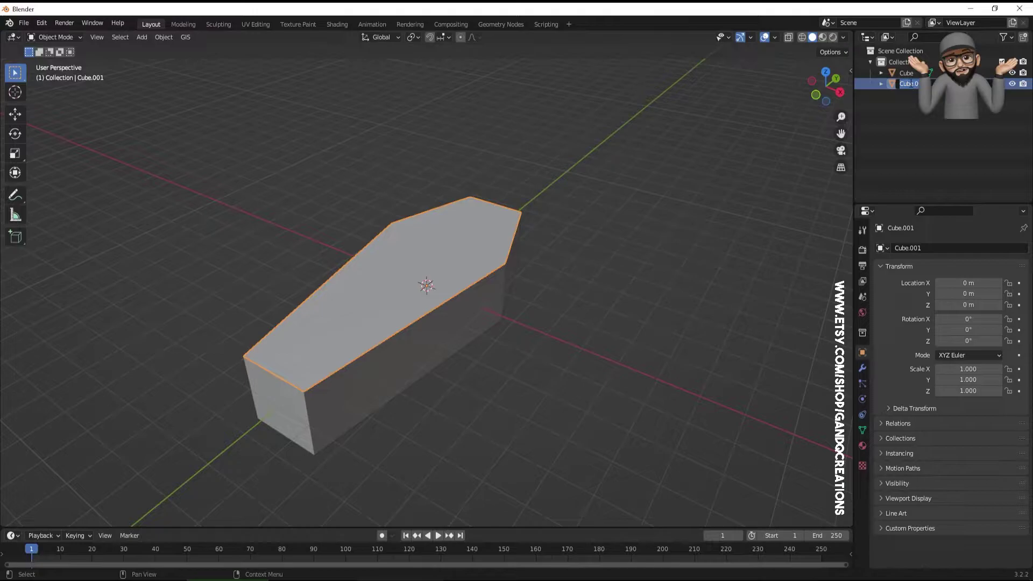
pyautogui.write('LID')
pyautogui.press('Return')
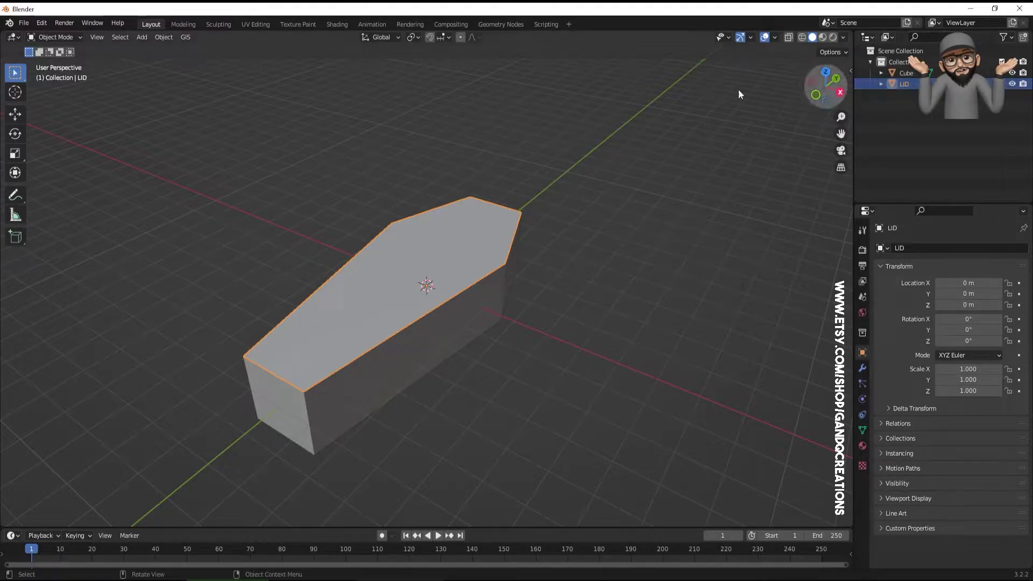
pyautogui.doubleClick(907, 74)
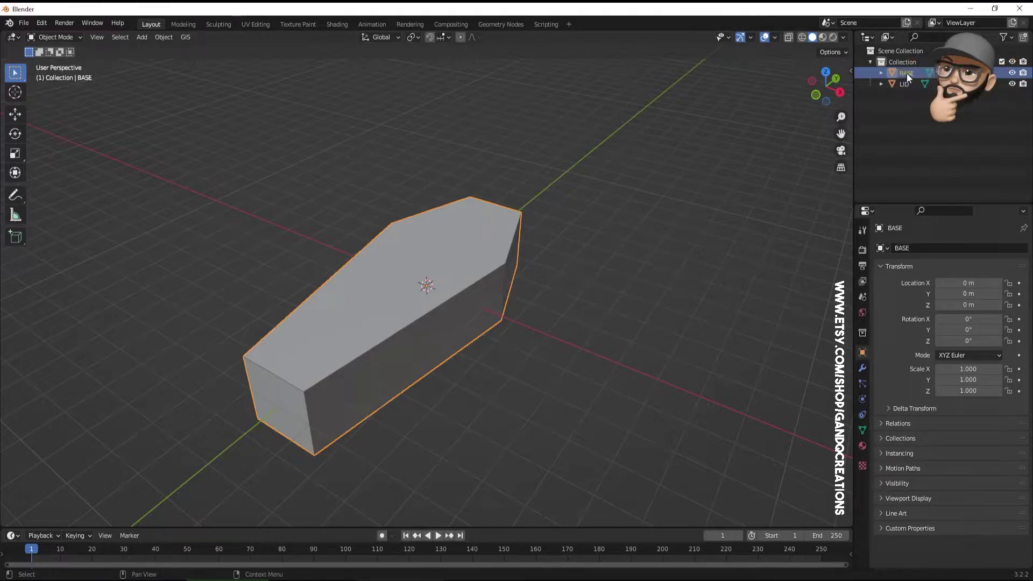
# Step: Set the LID's origin to its own centre and move the lid off the base along negative X
pyautogui.click(517, 245)
pyautogui.click(377, 280)
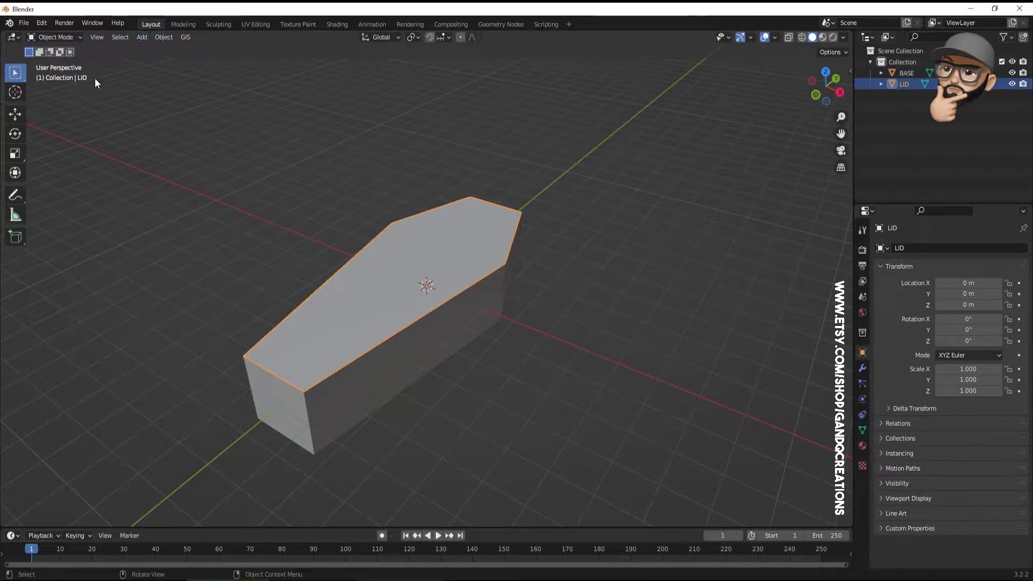
pyautogui.click(17, 114)
pyautogui.click(164, 37)
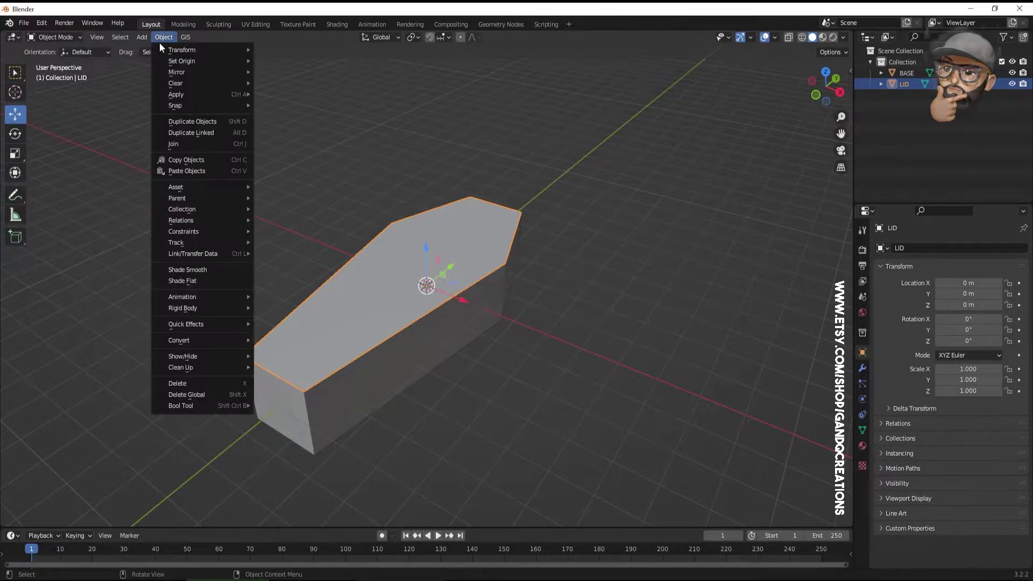
pyautogui.moveTo(173, 63)
pyautogui.click(312, 99)
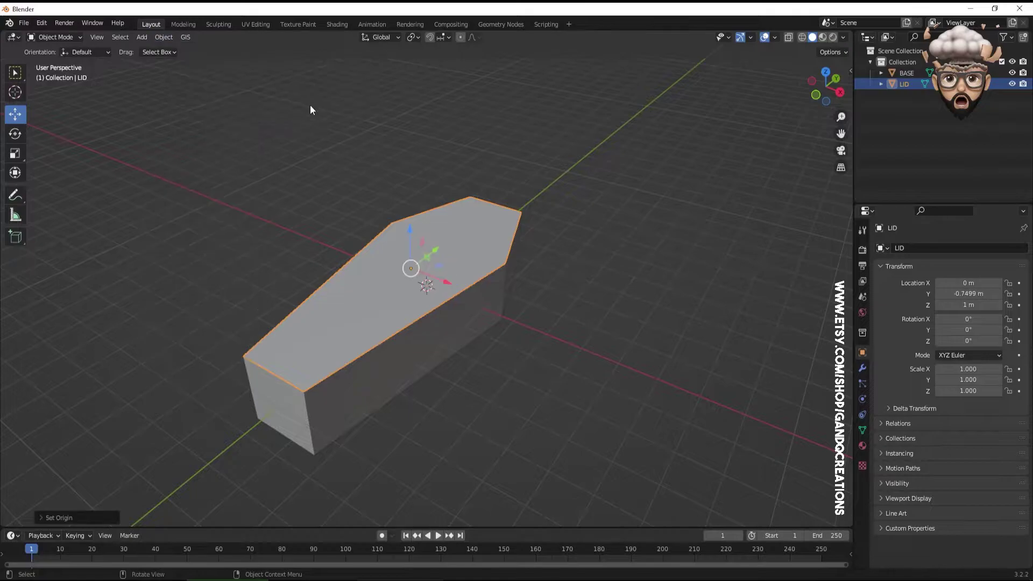
pyautogui.moveTo(384, 303); pyautogui.dragTo(471, 276, button='middle')
pyautogui.moveTo(454, 291); pyautogui.dragTo(251, 244)
# Step: Duplicate the BASE object in place and rename the copy INNER_CLOTH
pyautogui.click(463, 320)
pyautogui.moveTo(452, 318); pyautogui.dragTo(434, 287, button='middle')
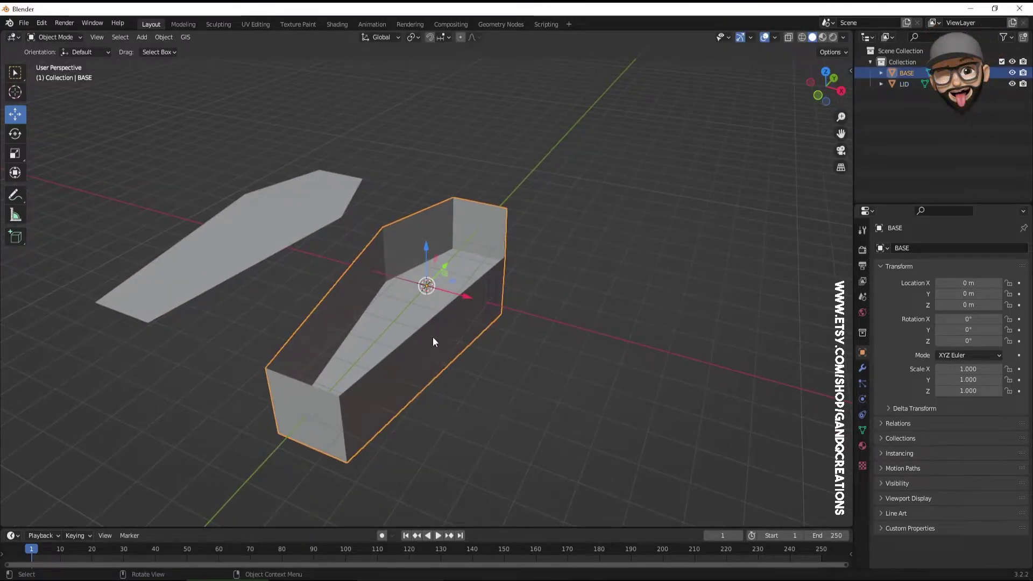
pyautogui.hotkey('shift', 'd')
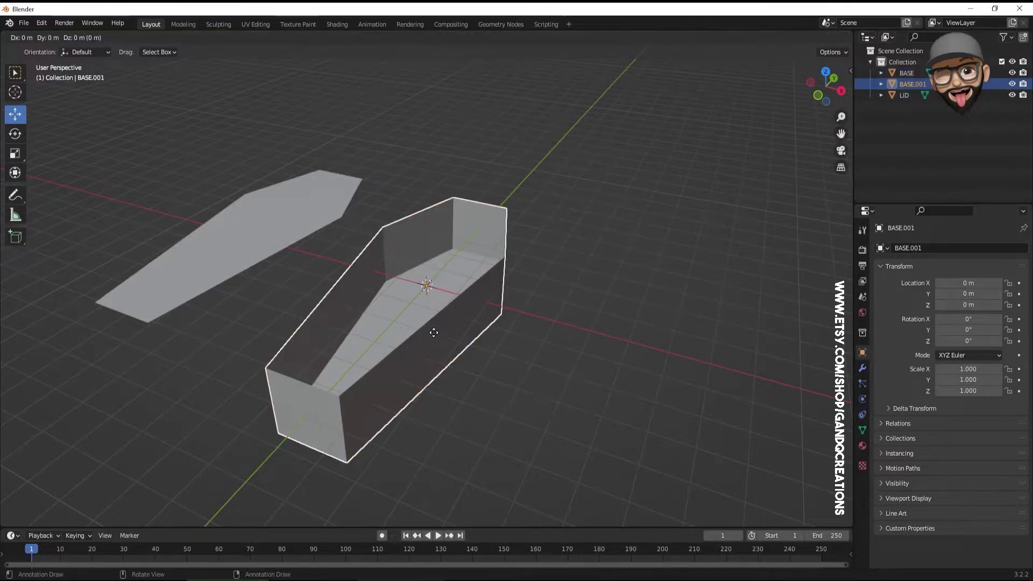
pyautogui.rightClick(434, 333)
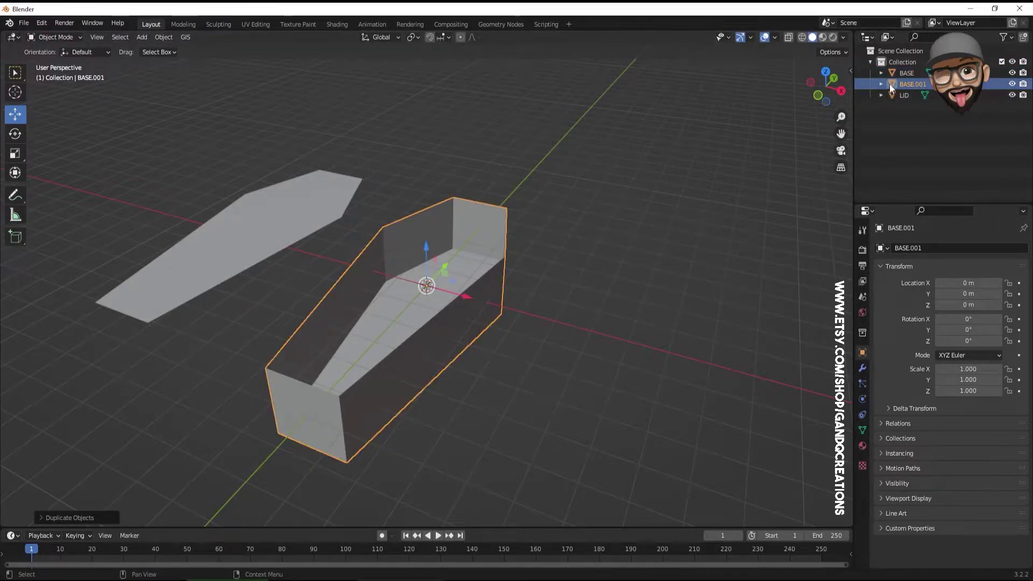
pyautogui.doubleClick(910, 83)
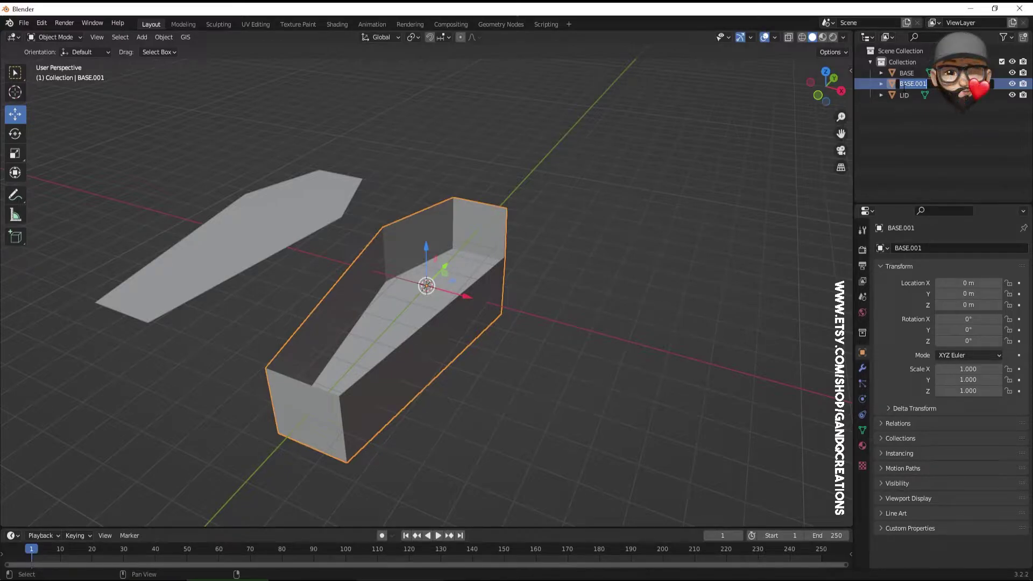
pyautogui.write('INNER_CLOTH')
pyautogui.press('Return')
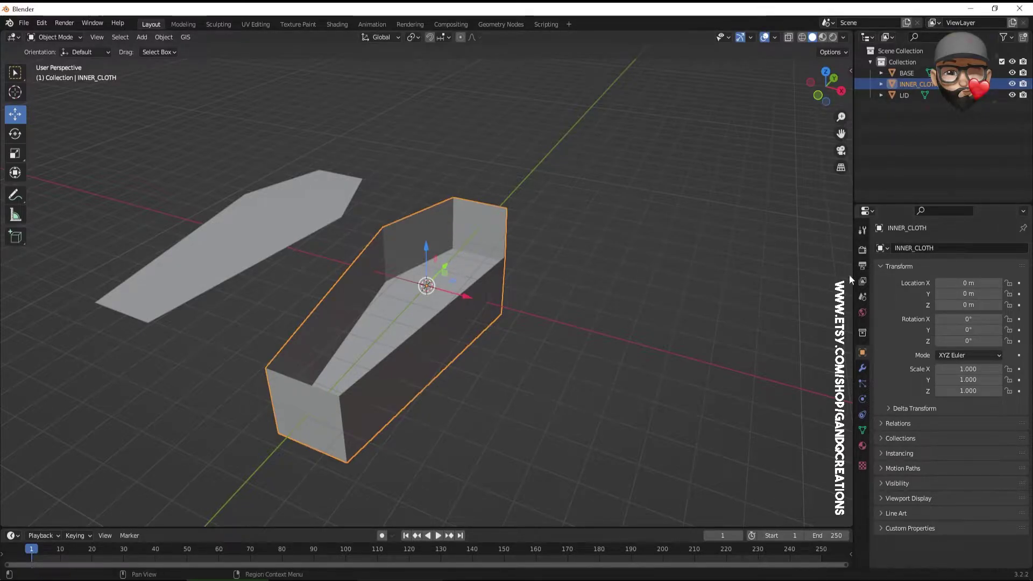
# Step: Add a Displace modifier to INNER_CLOTH and set its Strength to -0.01
pyautogui.click(862, 369)
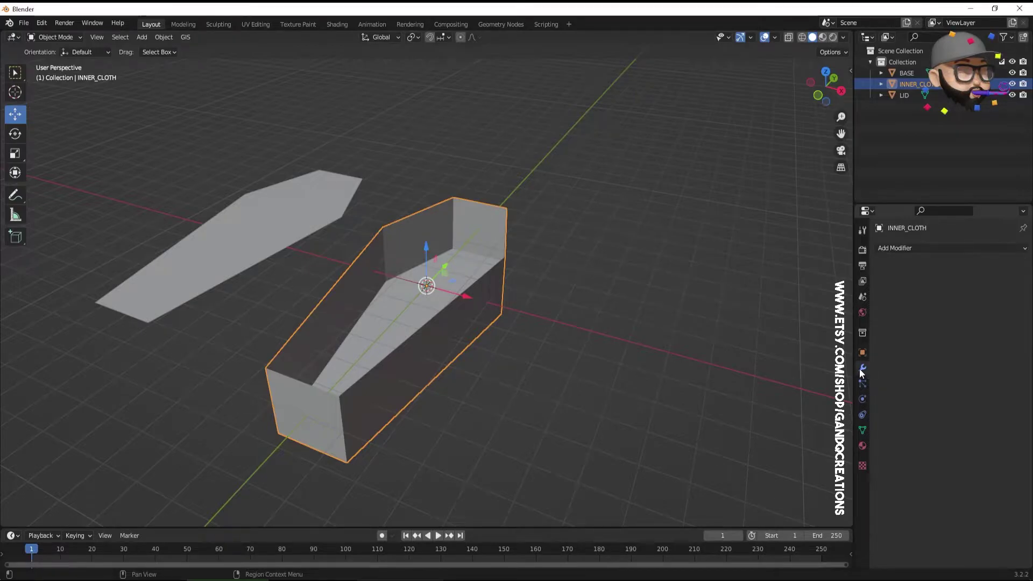
pyautogui.click(932, 249)
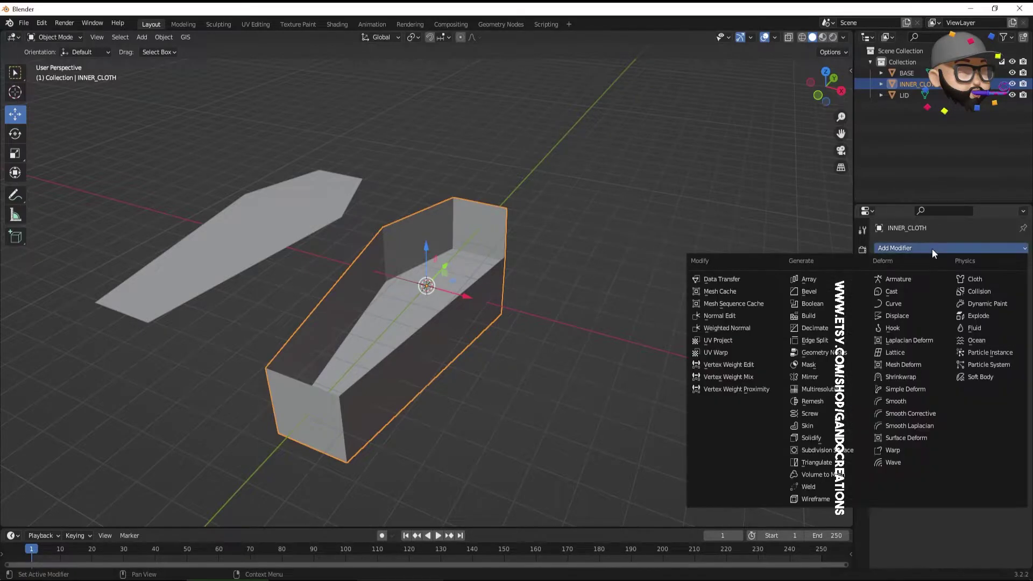
pyautogui.click(898, 317)
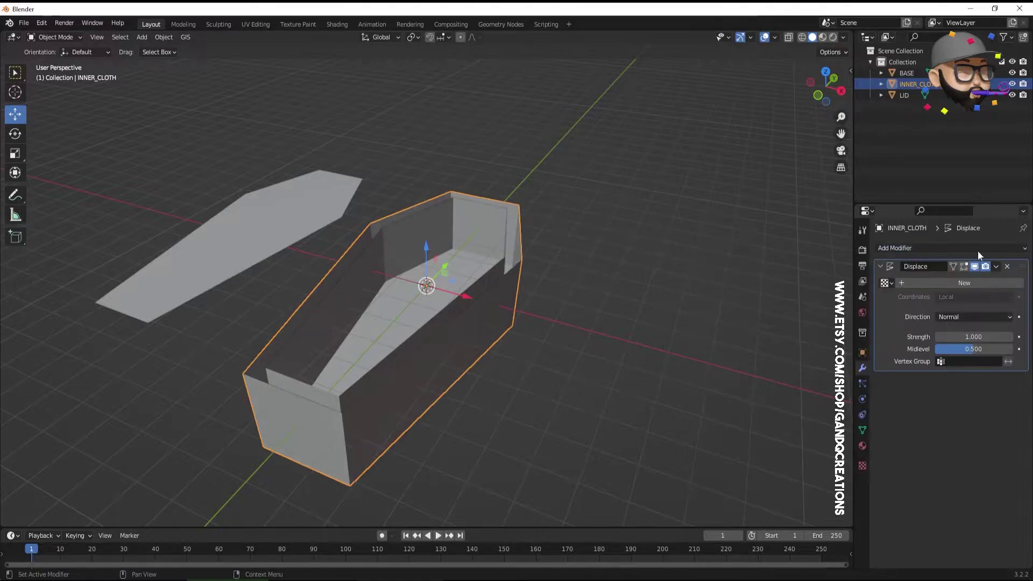
pyautogui.click(979, 338)
pyautogui.write('-0.01')
pyautogui.press('Return')
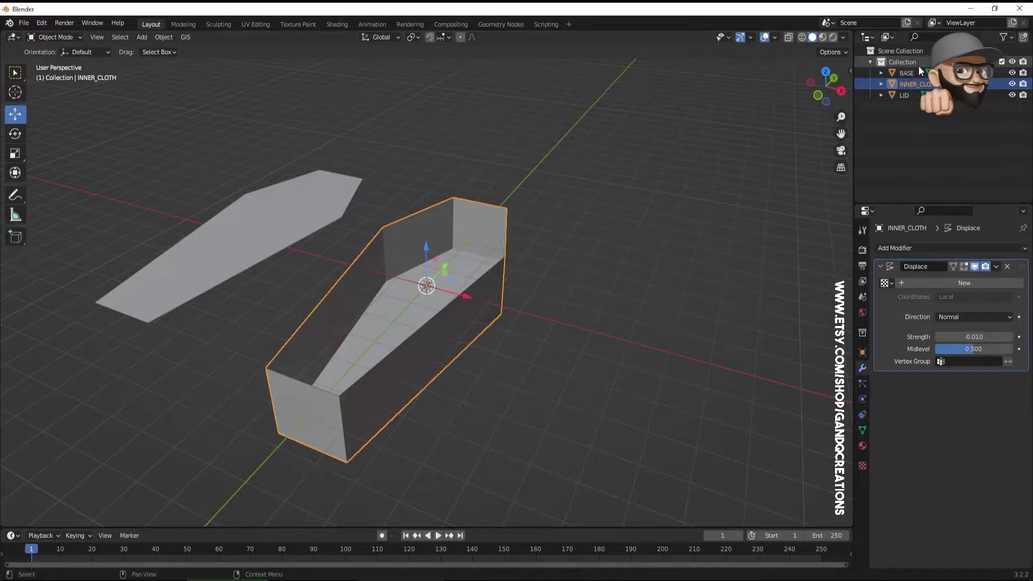
# Step: Apply the Displace modifier on INNER_CLOTH
pyautogui.click(996, 267)
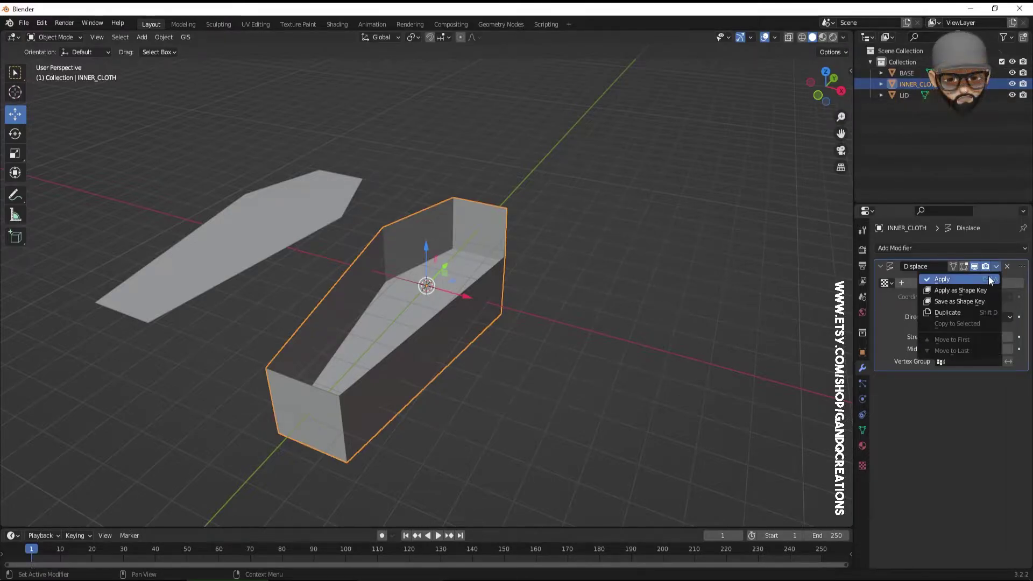
pyautogui.click(998, 268)
pyautogui.click(997, 269)
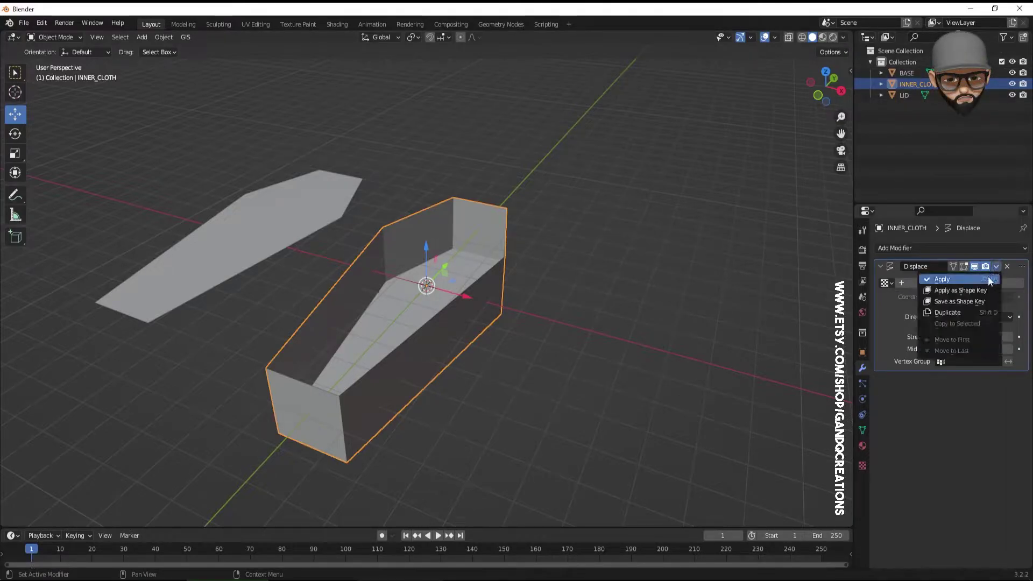
pyautogui.click(986, 277)
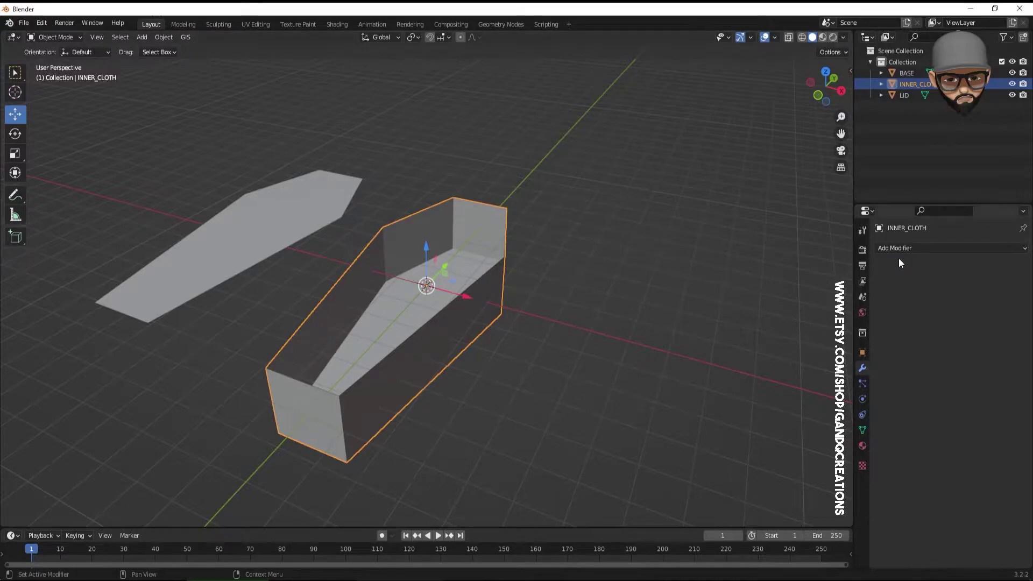
# Step: Switch INNER_CLOTH to Edit Mode, select all of its faces and subdivide them once
pyautogui.moveTo(386, 318); pyautogui.dragTo(467, 285, button='middle')
pyautogui.scroll(3, 453, 307)
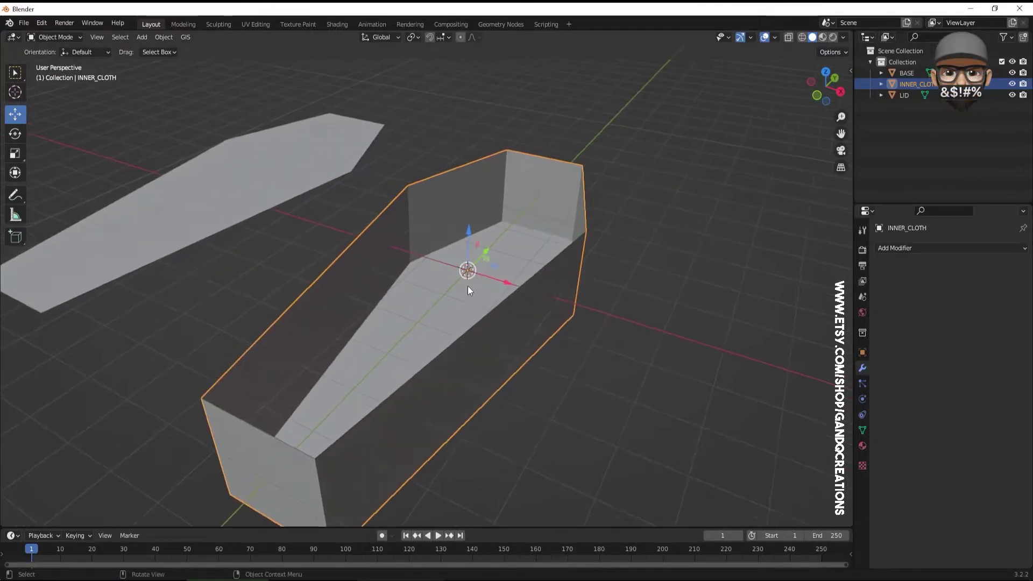
pyautogui.click(54, 37)
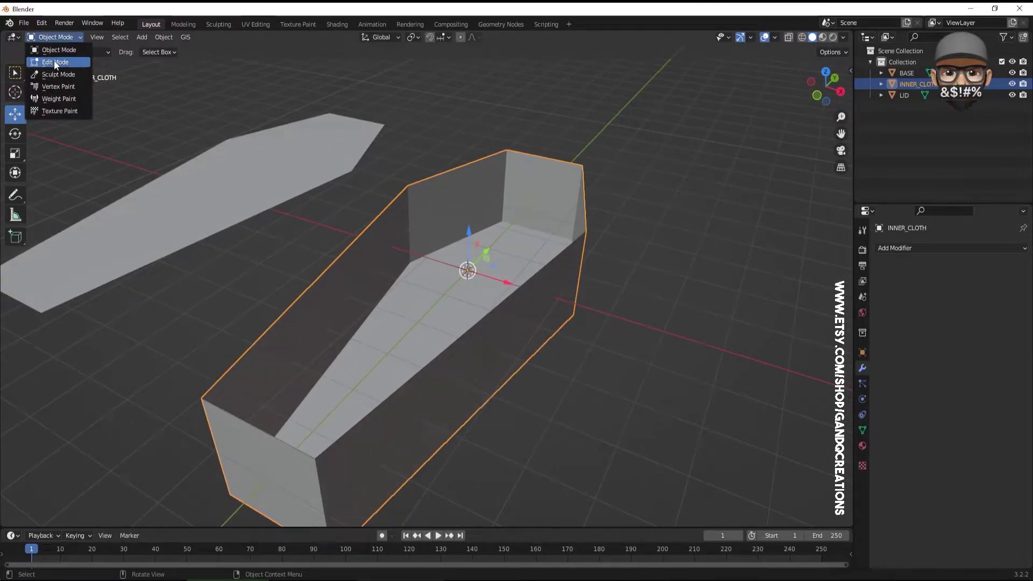
pyautogui.click(53, 60)
pyautogui.moveTo(393, 269); pyautogui.dragTo(363, 271, button='middle')
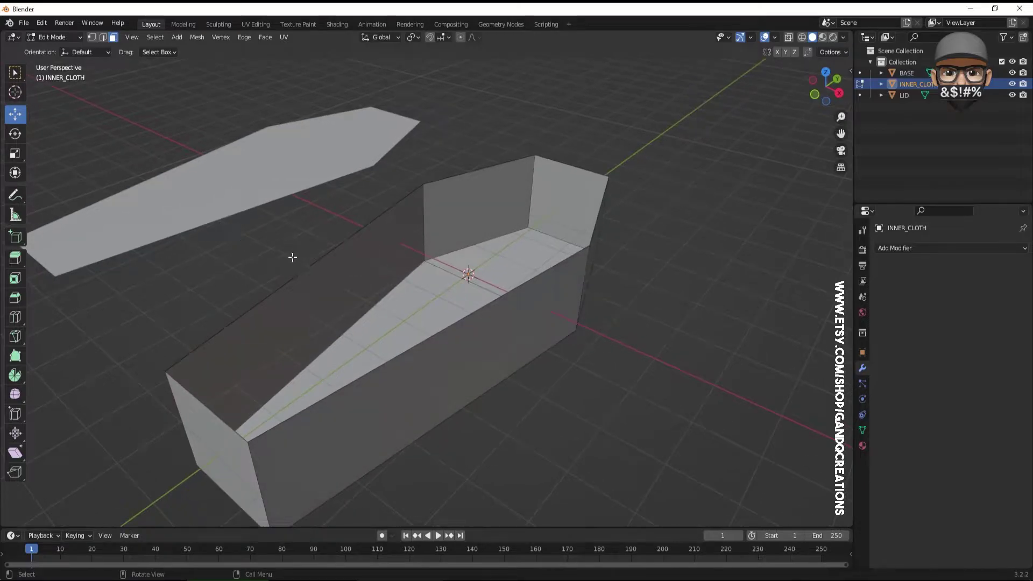
pyautogui.press('a')
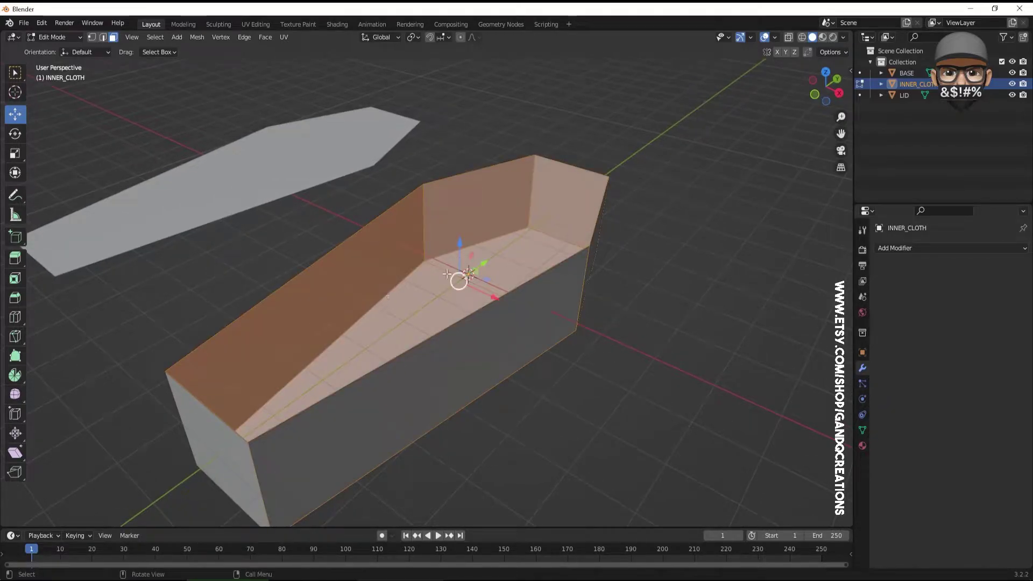
pyautogui.moveTo(404, 265); pyautogui.dragTo(429, 259, button='middle')
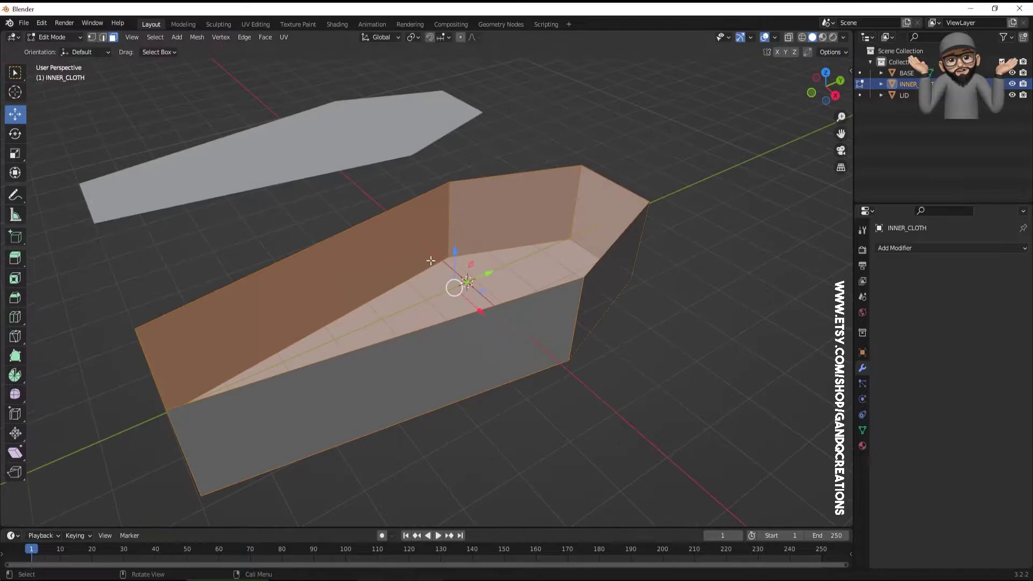
pyautogui.rightClick(381, 250)
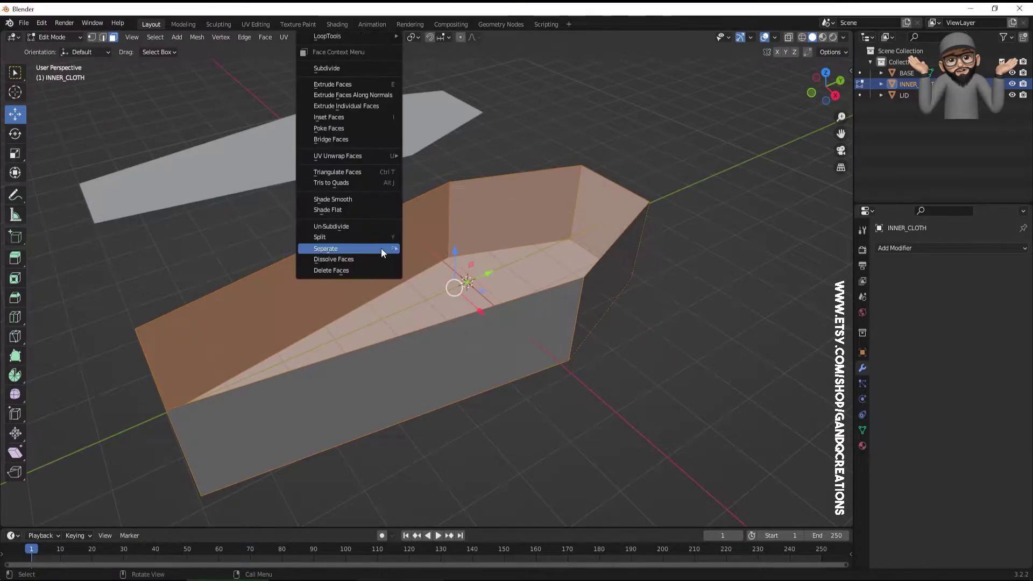
pyautogui.click(346, 68)
# Step: Add six single loop cuts across the long tapering section of the lining, one midway between each pair of neighbouring crosswise edges
pyautogui.moveTo(386, 249); pyautogui.dragTo(422, 196, button='middle')
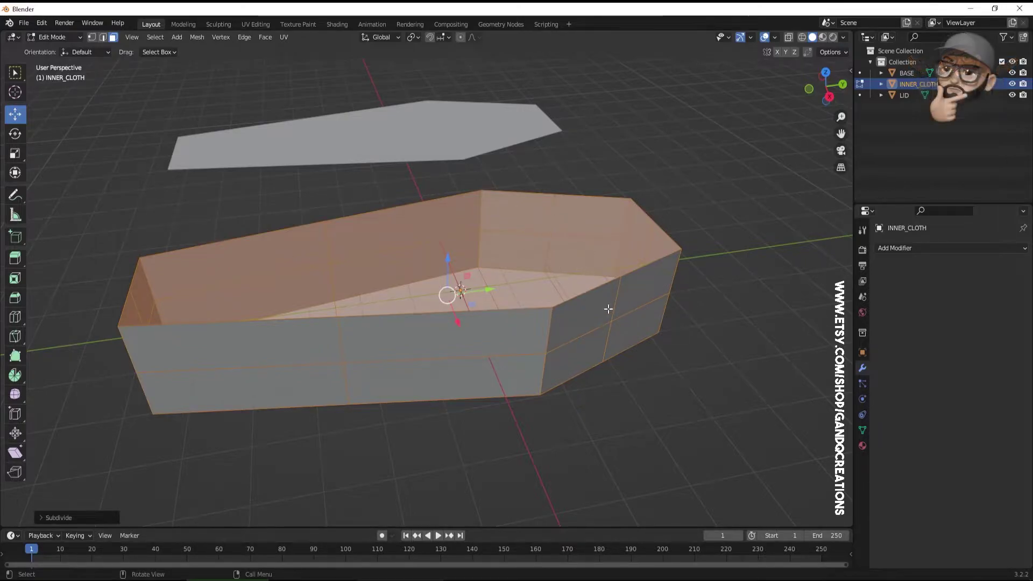
pyautogui.moveTo(621, 249); pyautogui.dragTo(337, 232, button='middle')
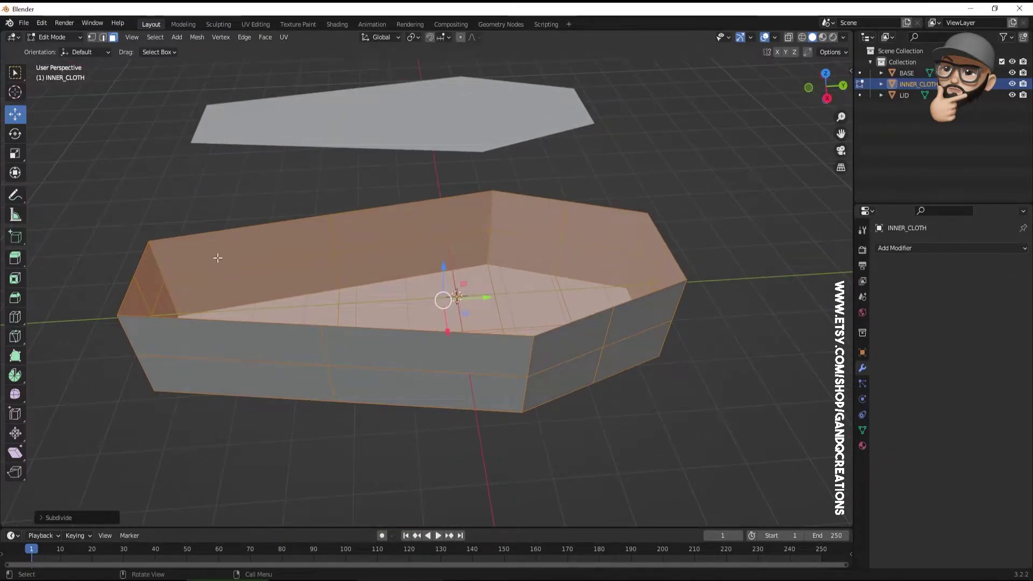
pyautogui.click(14, 317)
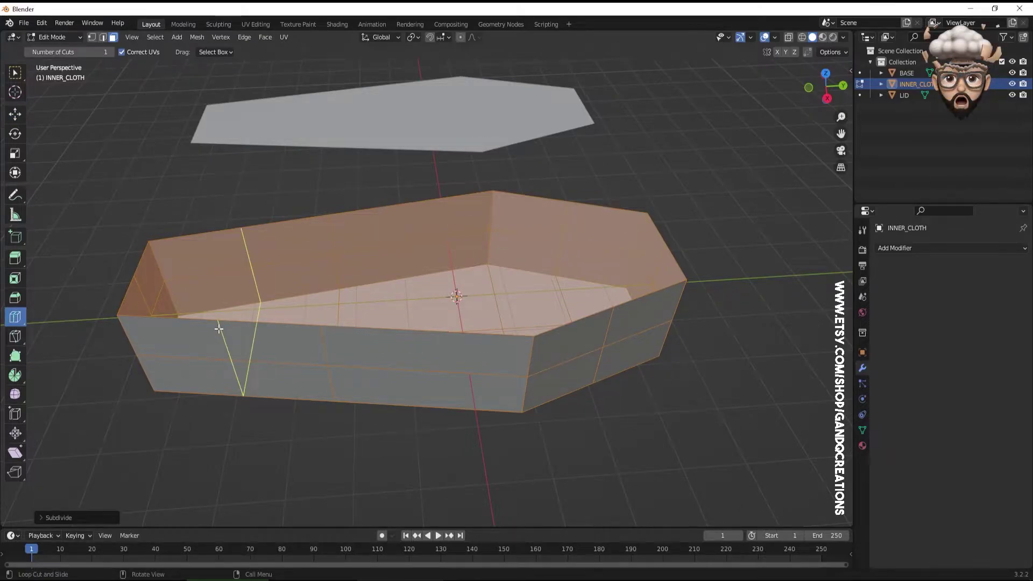
pyautogui.click(219, 329)
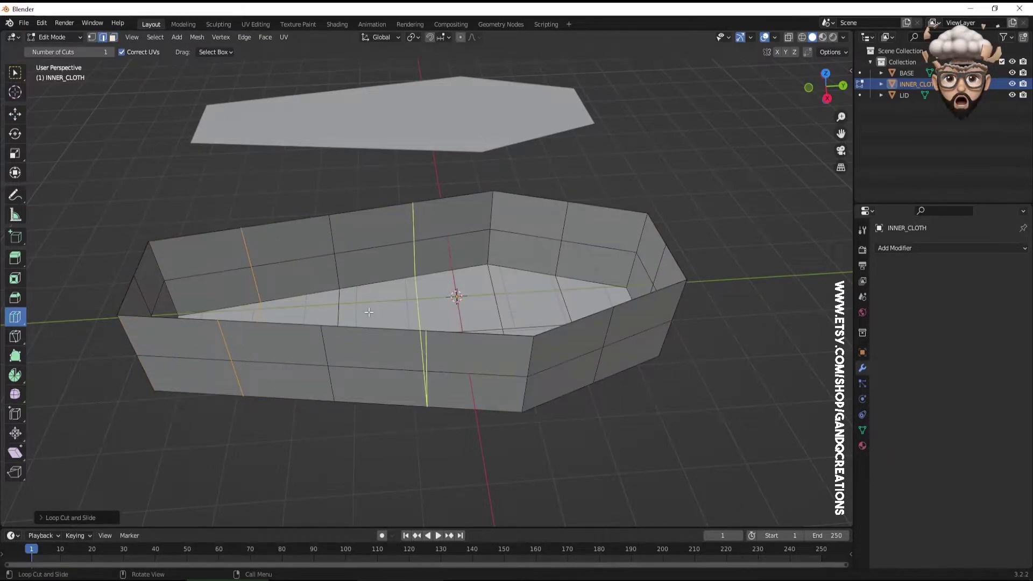
pyautogui.click(424, 347)
pyautogui.click(170, 318)
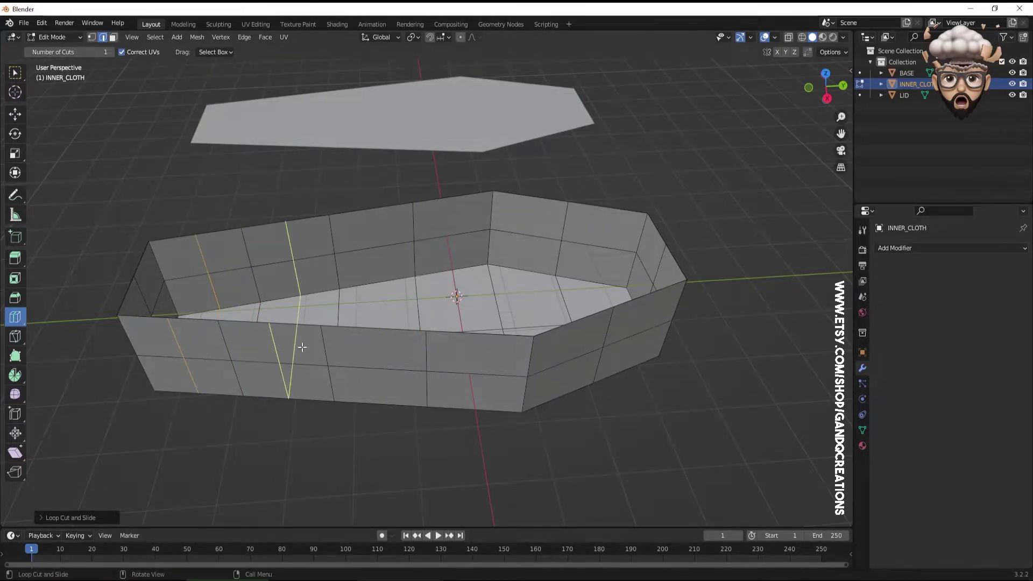
pyautogui.click(287, 345)
pyautogui.click(396, 341)
pyautogui.moveTo(469, 345); pyautogui.dragTo(474, 333)
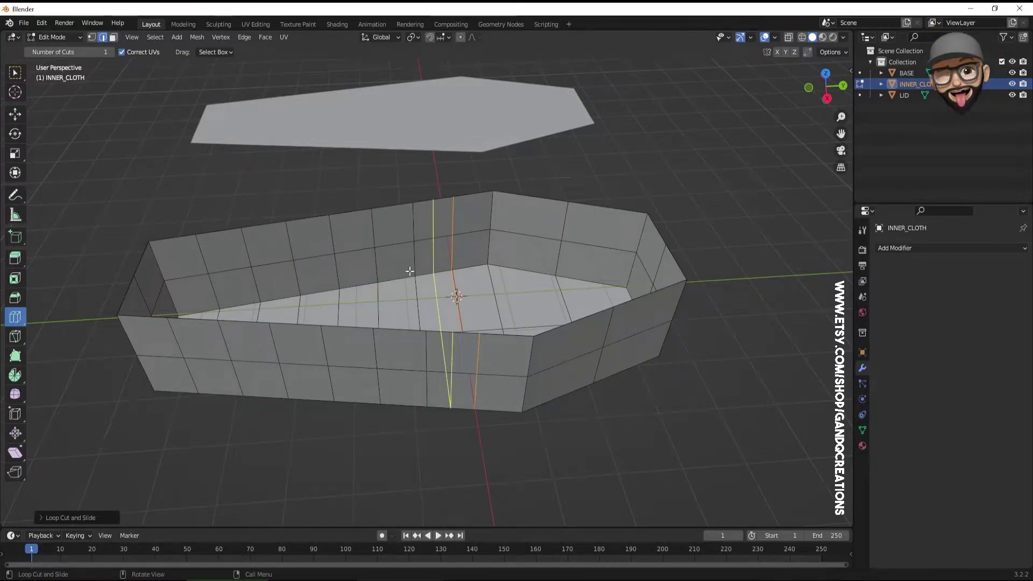
# Step: Add two loop cuts across the short head-end section of the lining, one on each side of its middle edge
pyautogui.click(537, 235)
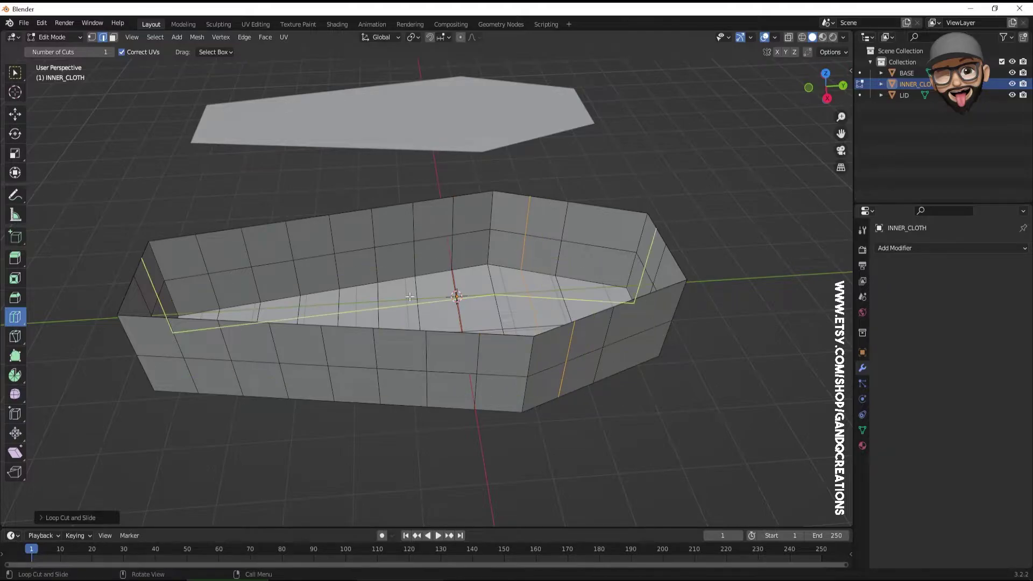
pyautogui.click(590, 232)
pyautogui.moveTo(308, 329); pyautogui.dragTo(85, 211, button='middle')
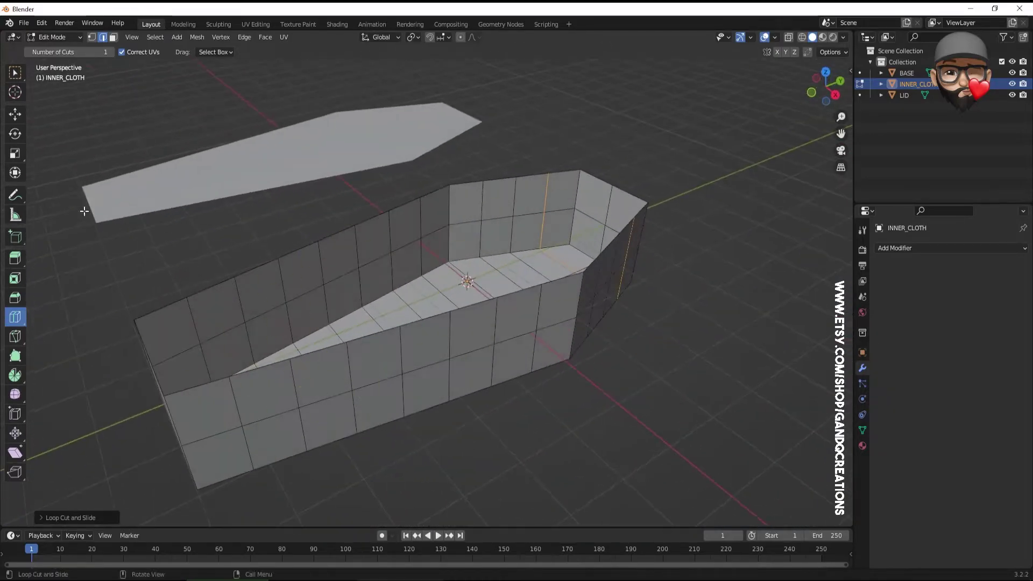
# Step: Switch to the Move tool and face selection, select the whole lining mesh and subdivide it again
pyautogui.click(15, 114)
pyautogui.moveTo(398, 280); pyautogui.dragTo(437, 290, button='middle')
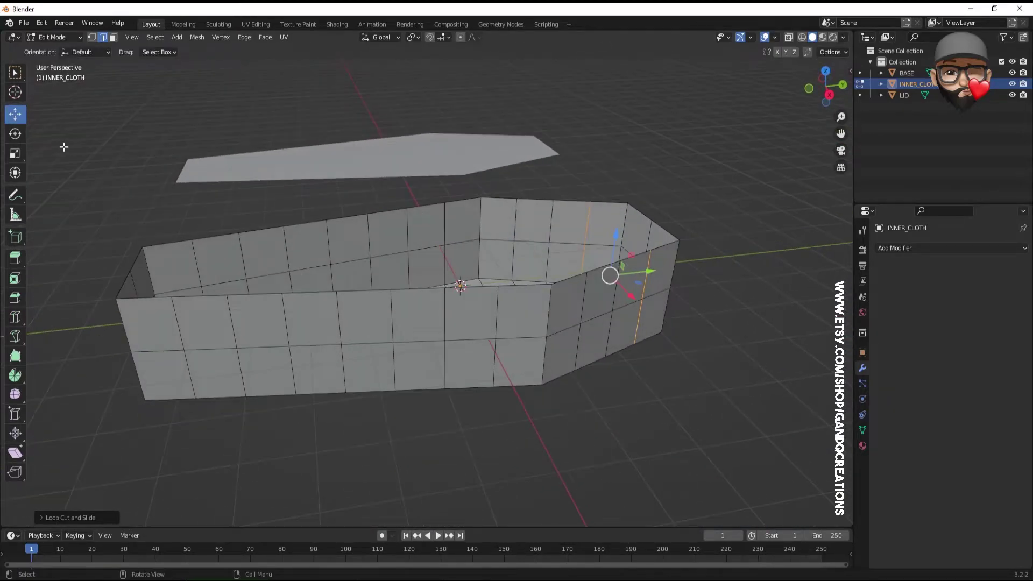
pyautogui.press('3')
pyautogui.press('a')
pyautogui.moveTo(479, 277); pyautogui.dragTo(480, 273, button='middle')
pyautogui.rightClick(480, 274)
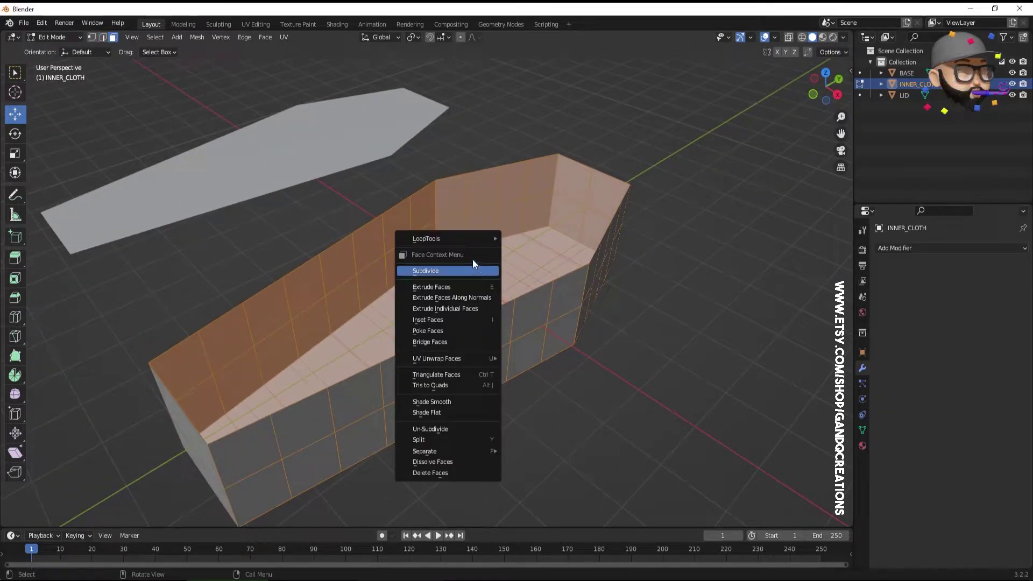
pyautogui.click(473, 269)
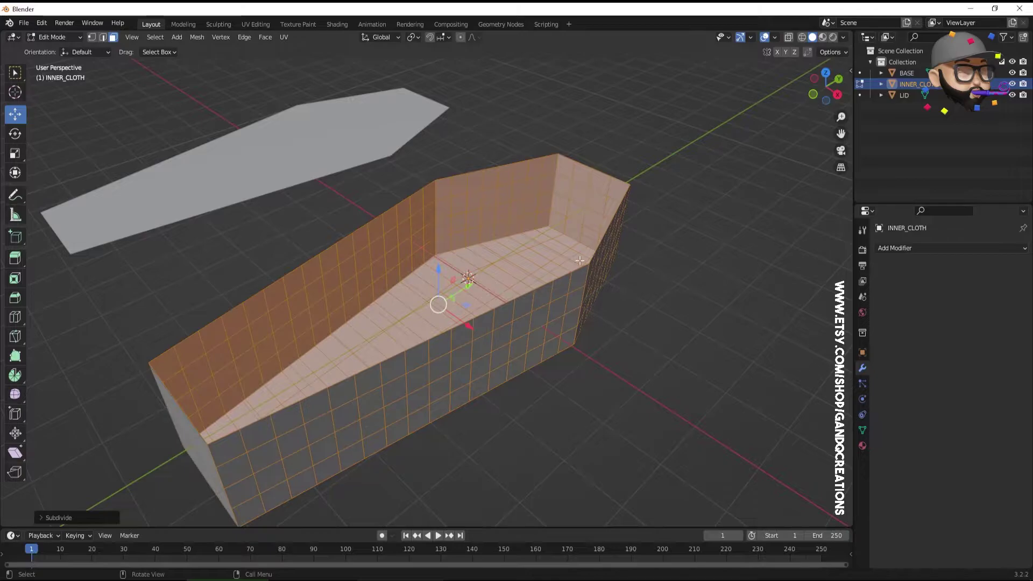
# Step: Subdivide all faces of the lining two more times for a dense cloth mesh
pyautogui.moveTo(283, 332); pyautogui.dragTo(398, 296, button='middle')
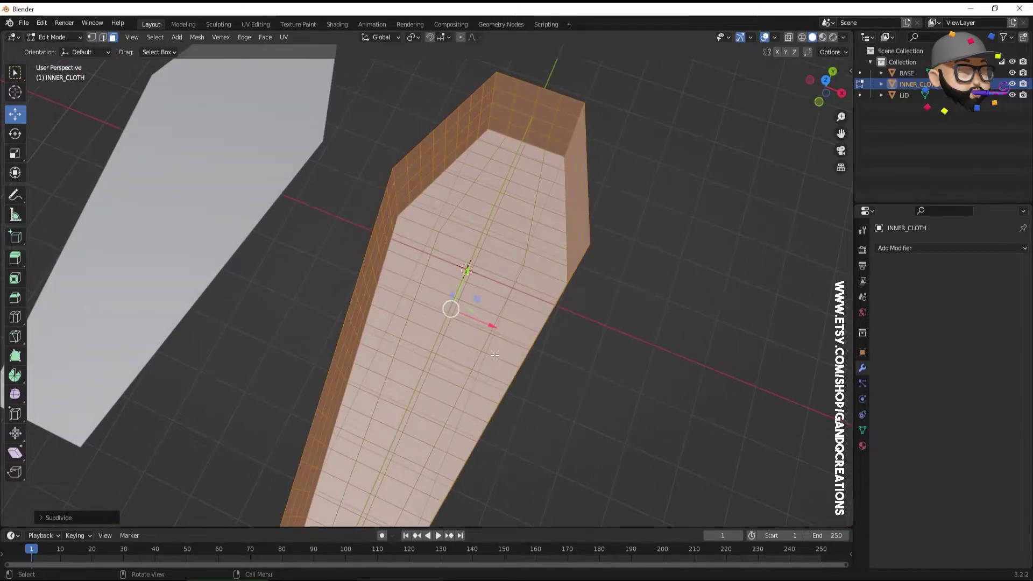
pyautogui.moveTo(403, 339); pyautogui.dragTo(413, 288, button='middle')
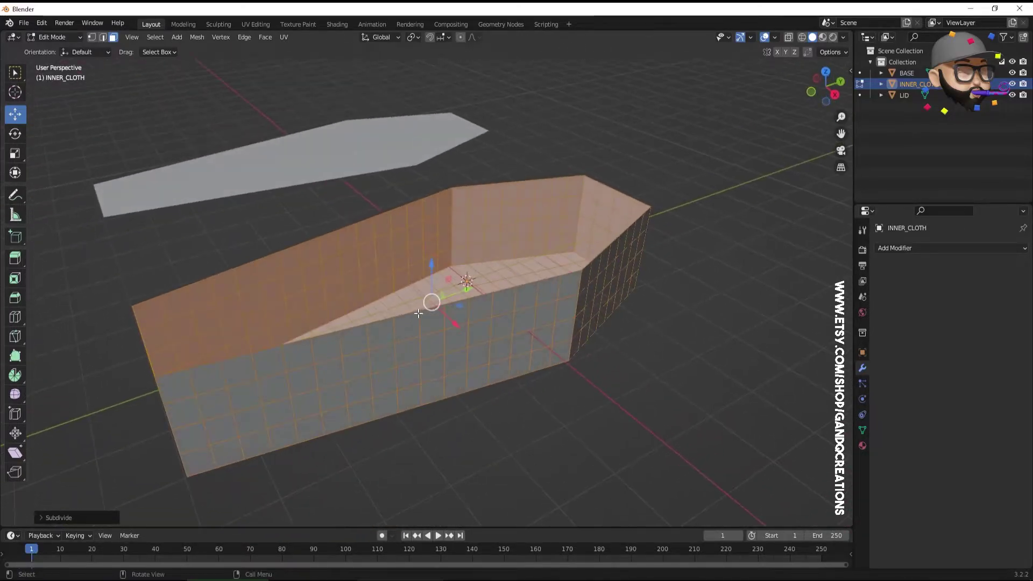
pyautogui.rightClick(414, 286)
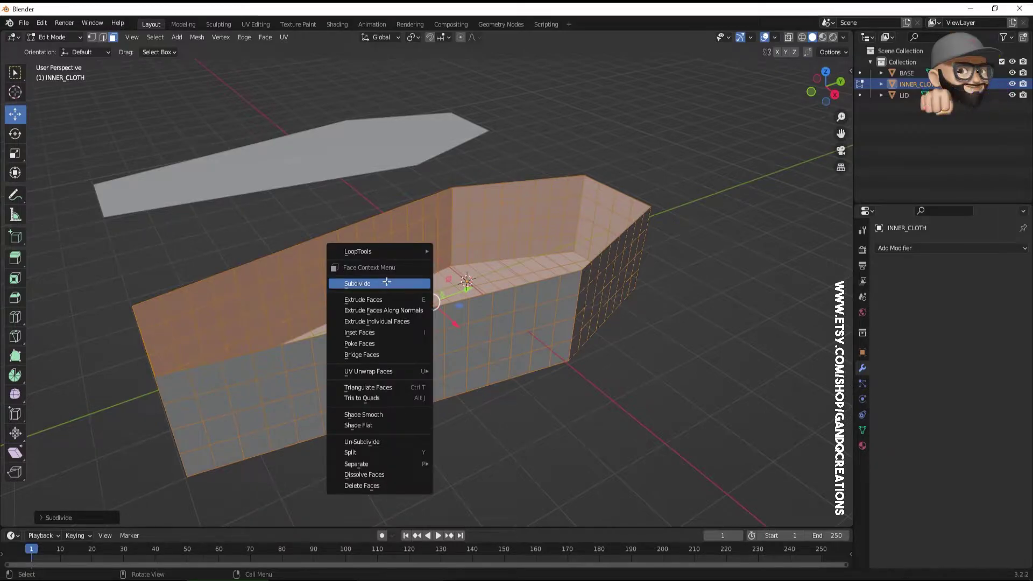
pyautogui.click(386, 282)
pyautogui.rightClick(399, 288)
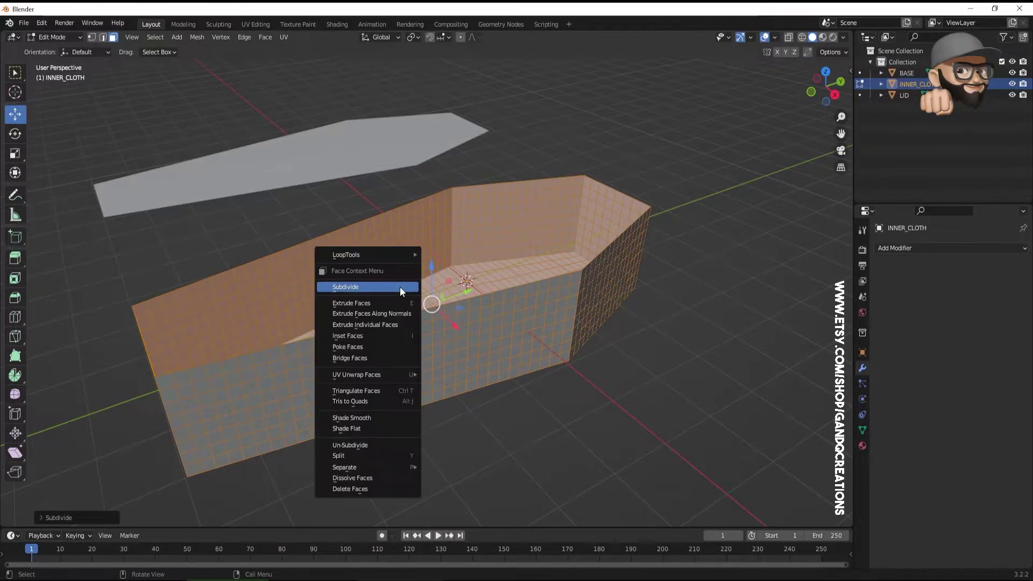
pyautogui.click(398, 288)
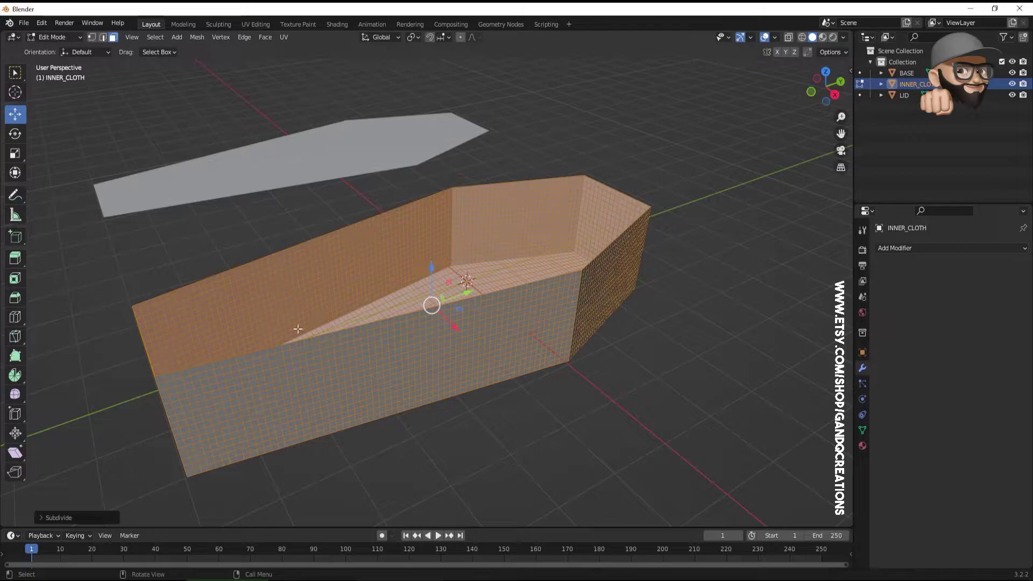
# Step: Return to Object Mode and inspect the subdivided lining from several angles
pyautogui.press('Tab')
pyautogui.moveTo(476, 329); pyautogui.dragTo(327, 331, button='middle')
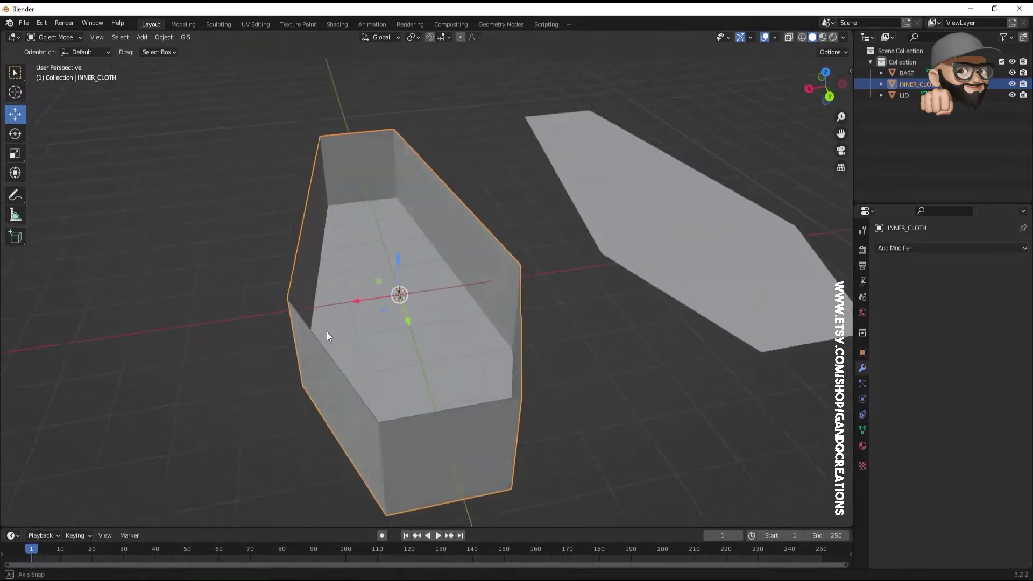
pyautogui.moveTo(429, 327); pyautogui.dragTo(550, 310, button='middle')
pyautogui.click(72, 39)
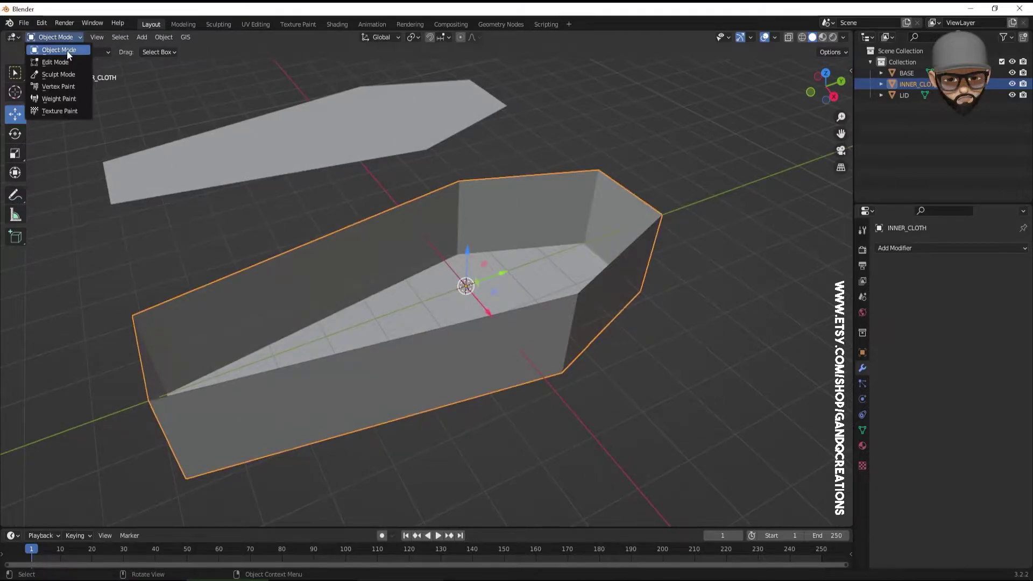
pyautogui.click(61, 51)
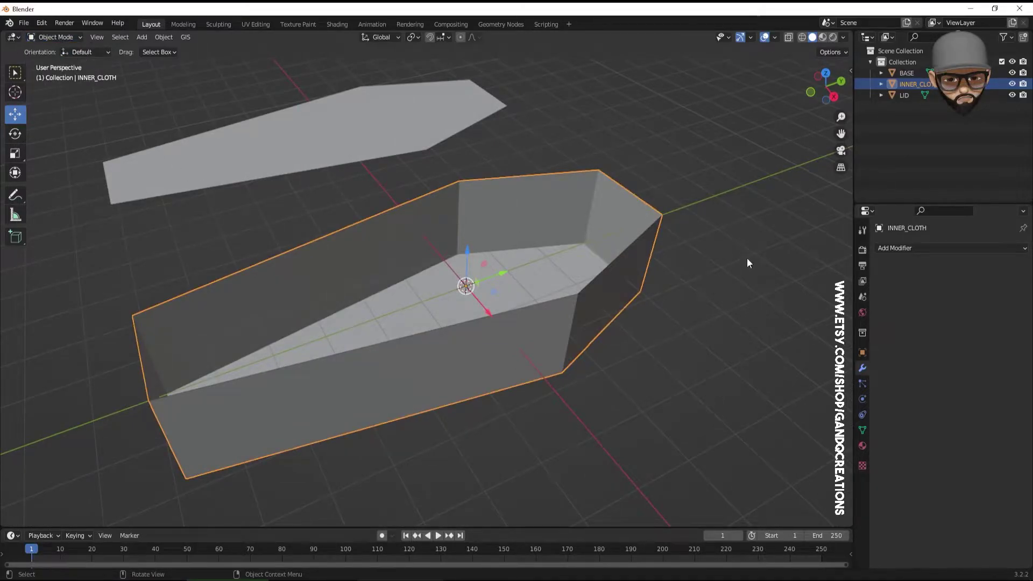
# Step: Enter Edit Mode on the lining and select the face loop running around its top rim
pyautogui.moveTo(520, 259); pyautogui.dragTo(532, 255, button='middle')
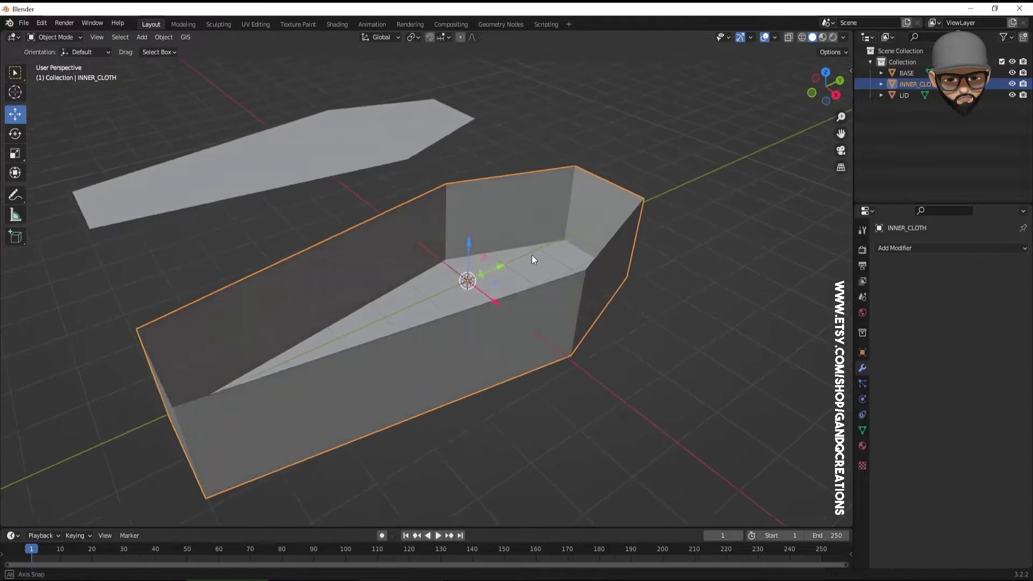
pyautogui.click(62, 38)
pyautogui.click(59, 63)
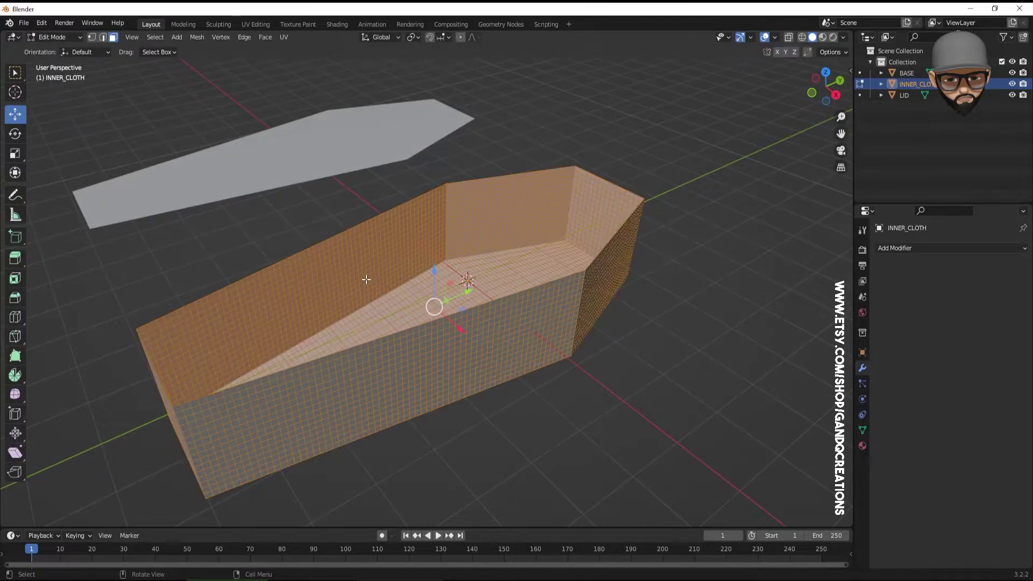
pyautogui.moveTo(86, 102); pyautogui.dragTo(154, 276, button='middle')
pyautogui.scroll(5, 369, 277)
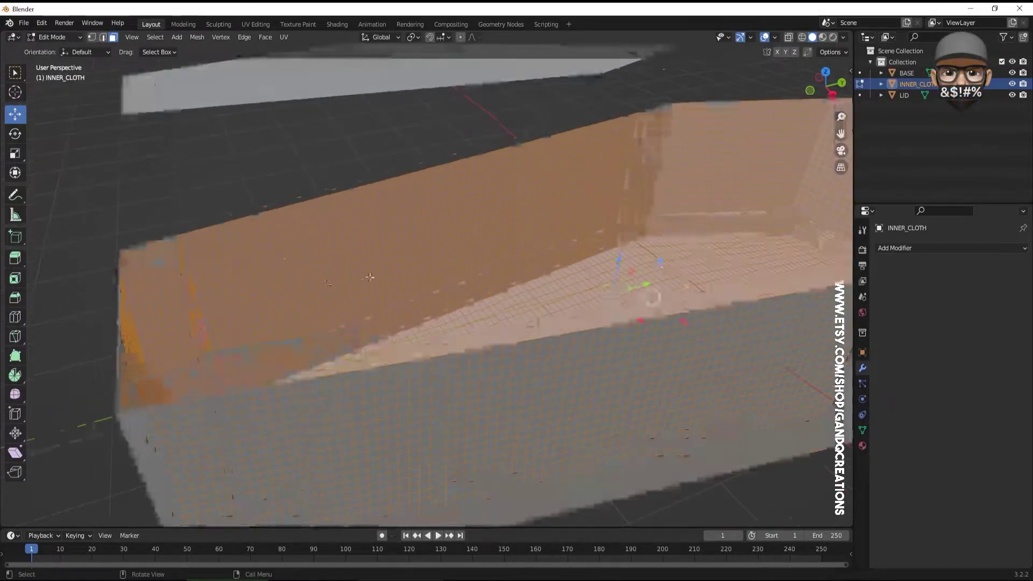
pyautogui.scroll(-3, 362, 279)
pyautogui.scroll(-3, 357, 293)
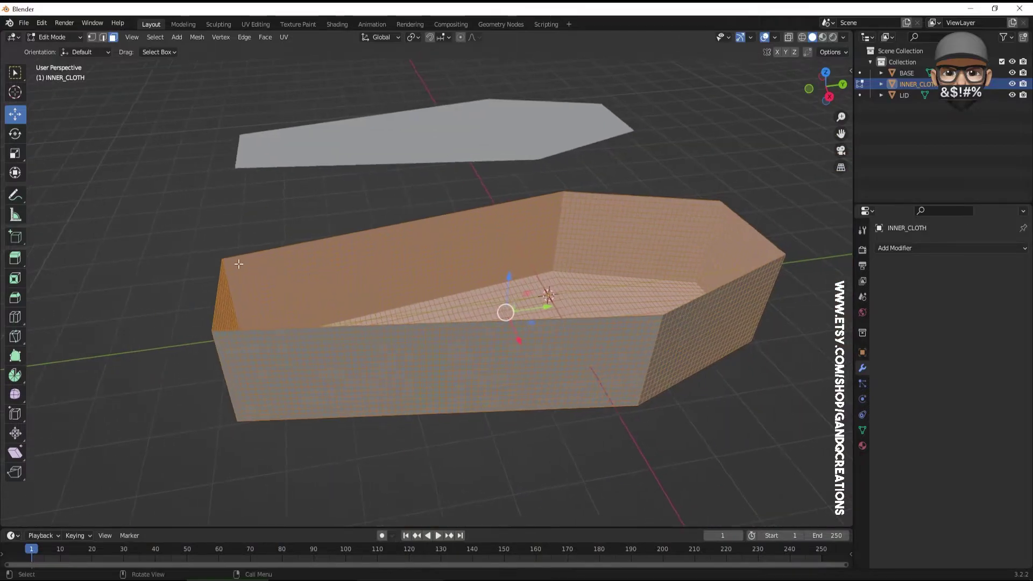
pyautogui.scroll(4, 124, 242)
pyautogui.click(112, 249)
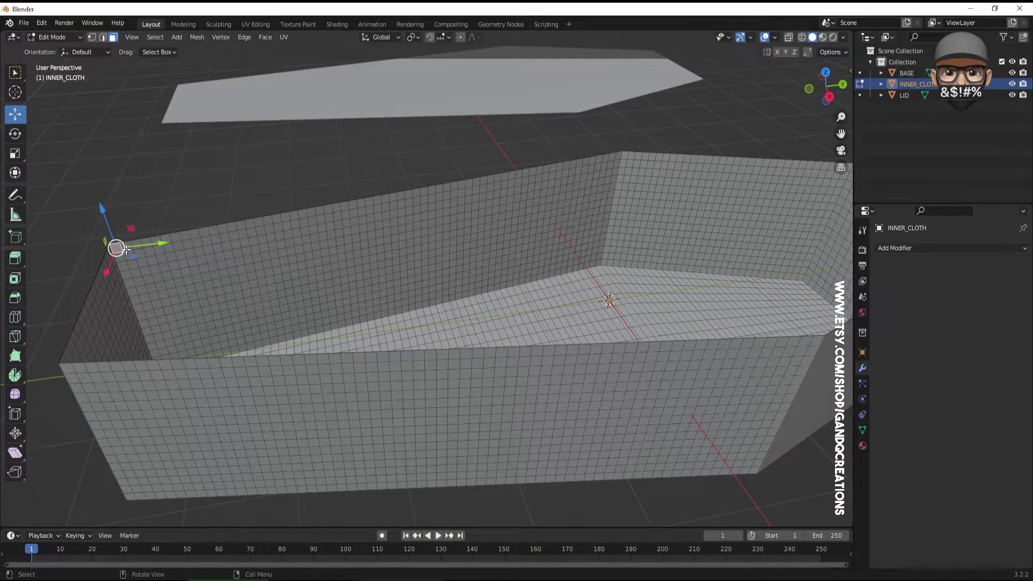
pyautogui.keyDown('alt'); pyautogui.click(122, 248); pyautogui.keyUp('alt')
pyautogui.click(121, 248)
pyautogui.keyDown('alt'); pyautogui.click(129, 246); pyautogui.keyUp('alt')
pyautogui.moveTo(323, 258); pyautogui.dragTo(389, 302, button='middle')
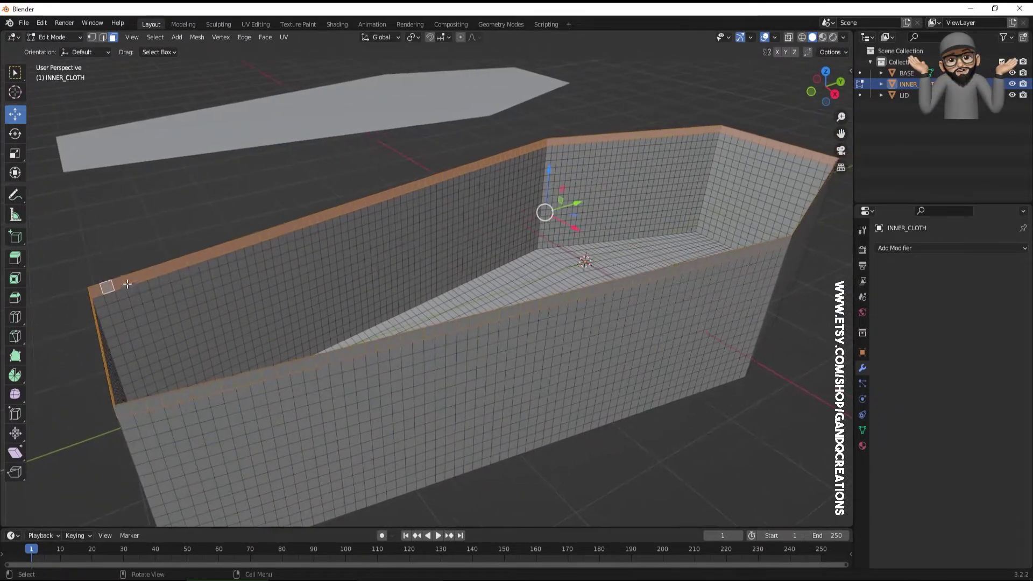
# Step: Clear the face selection and select the lining's top rim loop again
pyautogui.click(106, 247)
pyautogui.click(98, 291)
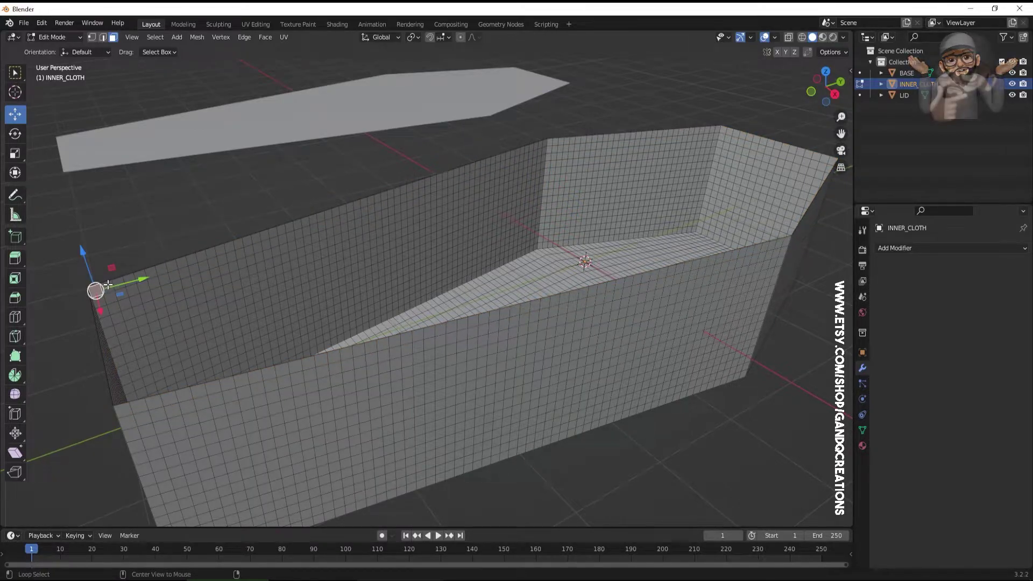
pyautogui.hotkey('alt', 'a')
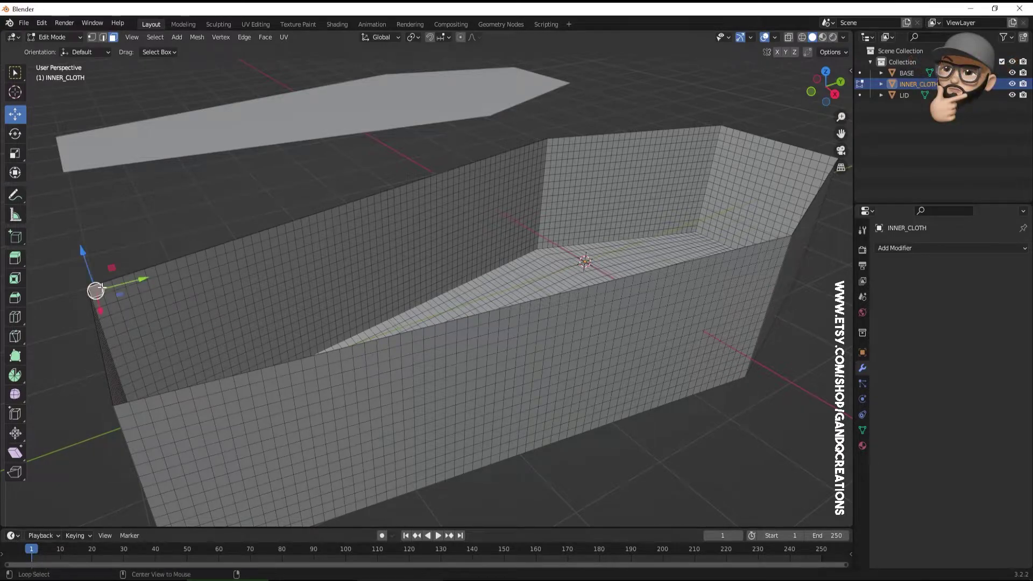
pyautogui.keyDown('alt'); pyautogui.click(104, 287); pyautogui.keyUp('alt')
pyautogui.moveTo(246, 350); pyautogui.dragTo(304, 351, button='middle')
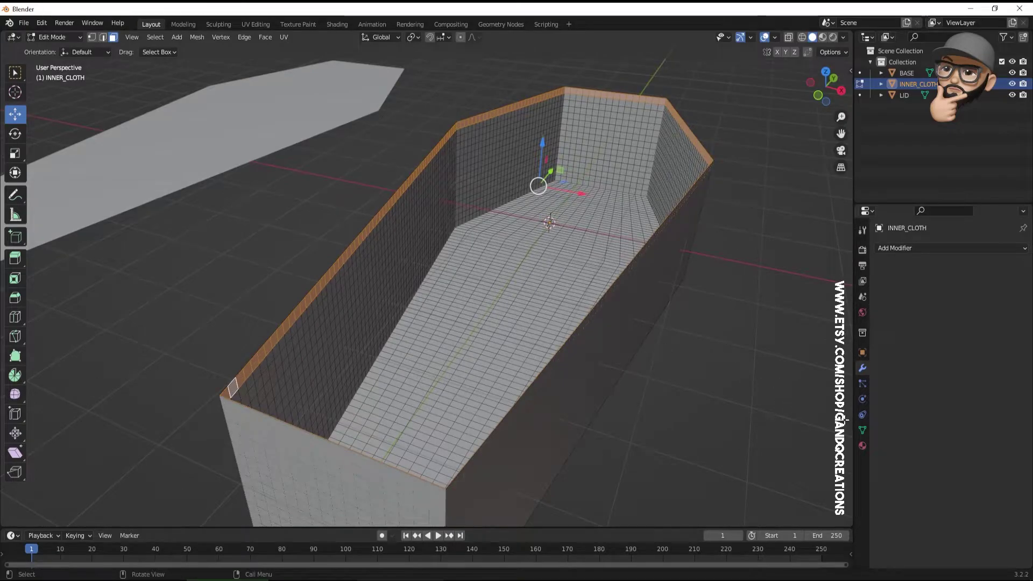
# Step: Create a vertex group named COFFIN_PIN on the lining and assign the selected rim faces to it
pyautogui.click(862, 431)
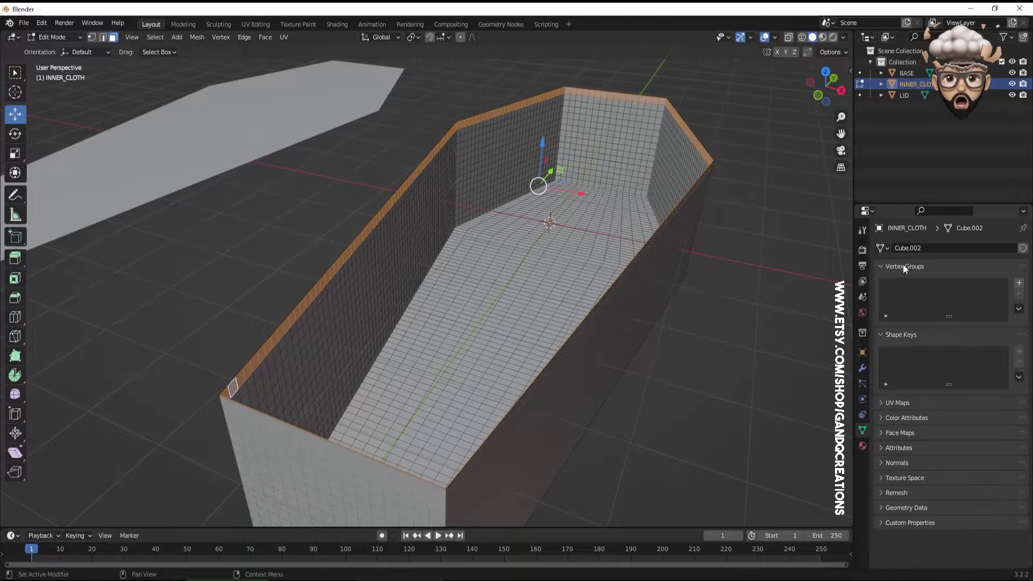
pyautogui.click(1020, 284)
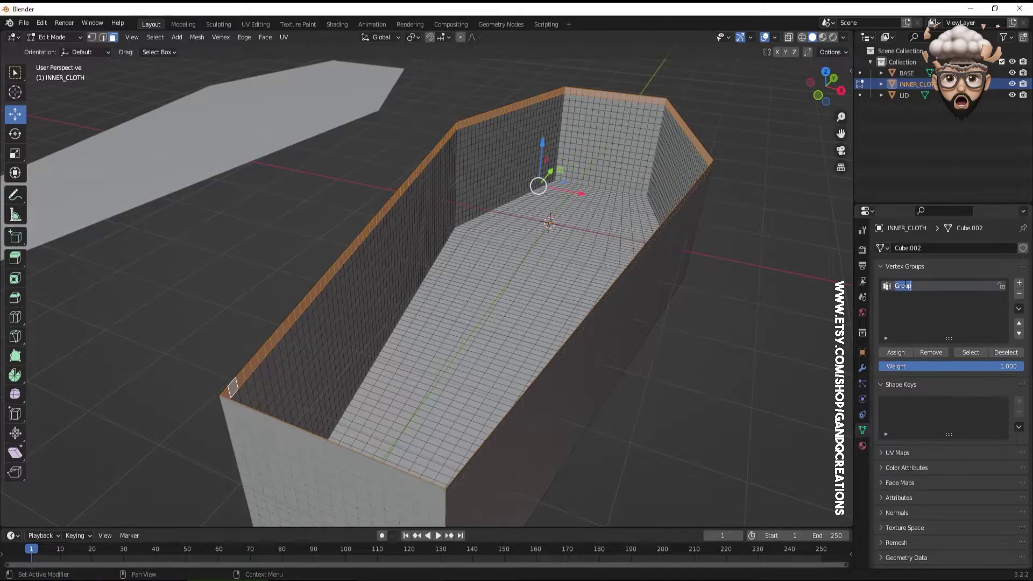
pyautogui.write('COC')
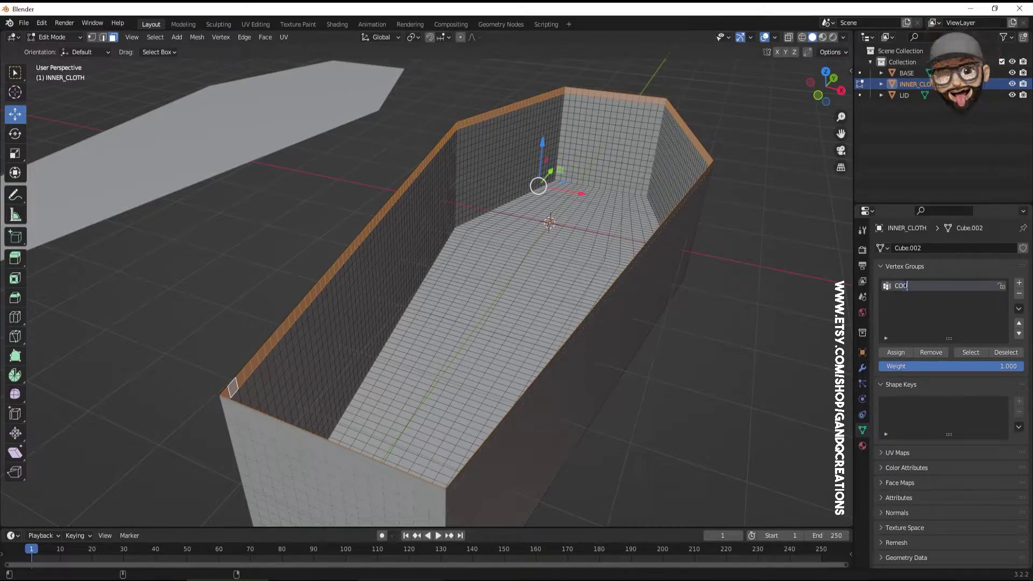
pyautogui.write('FF')
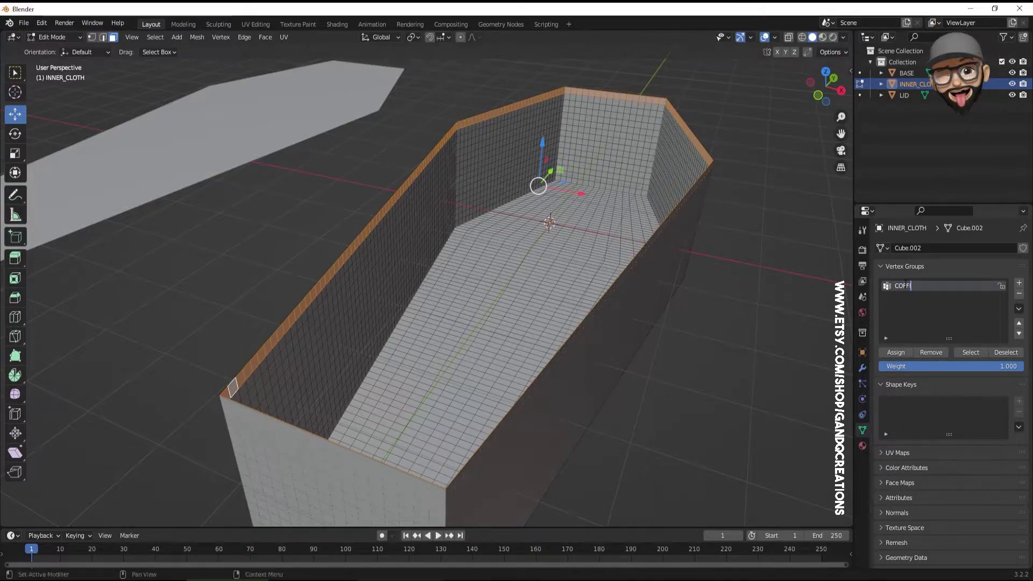
pyautogui.write('IN_PIN')
pyautogui.press('Return')
pyautogui.click(892, 352)
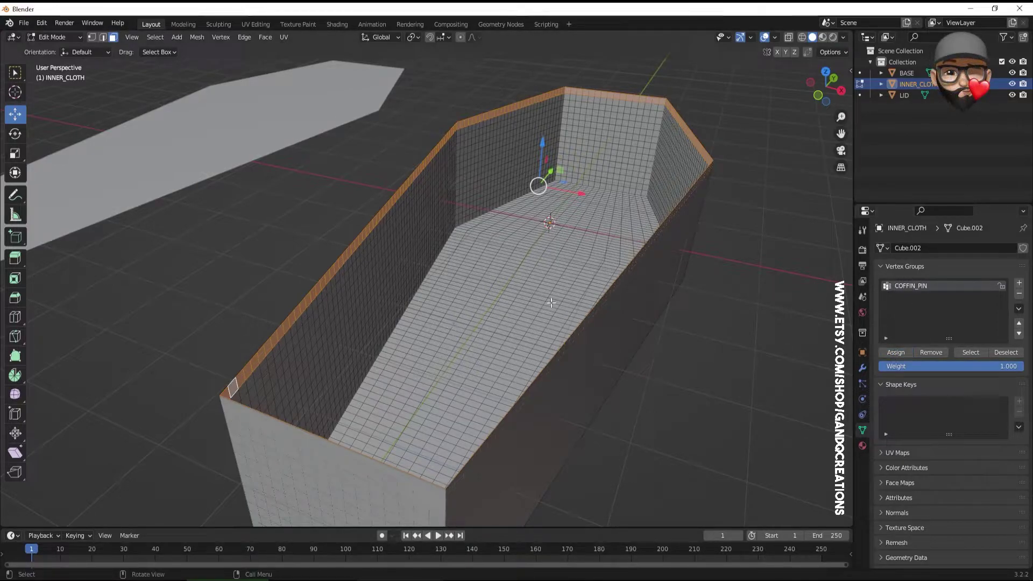
# Step: Select the two lengthwise face loops that follow the long floor edges and rise up the end wall's corners
pyautogui.moveTo(493, 309); pyautogui.dragTo(390, 312, button='middle')
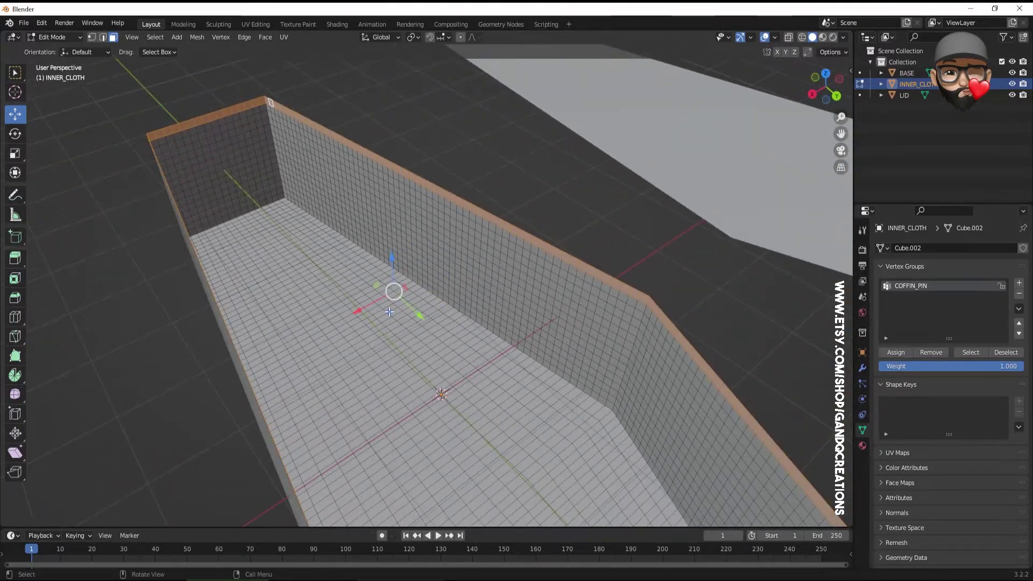
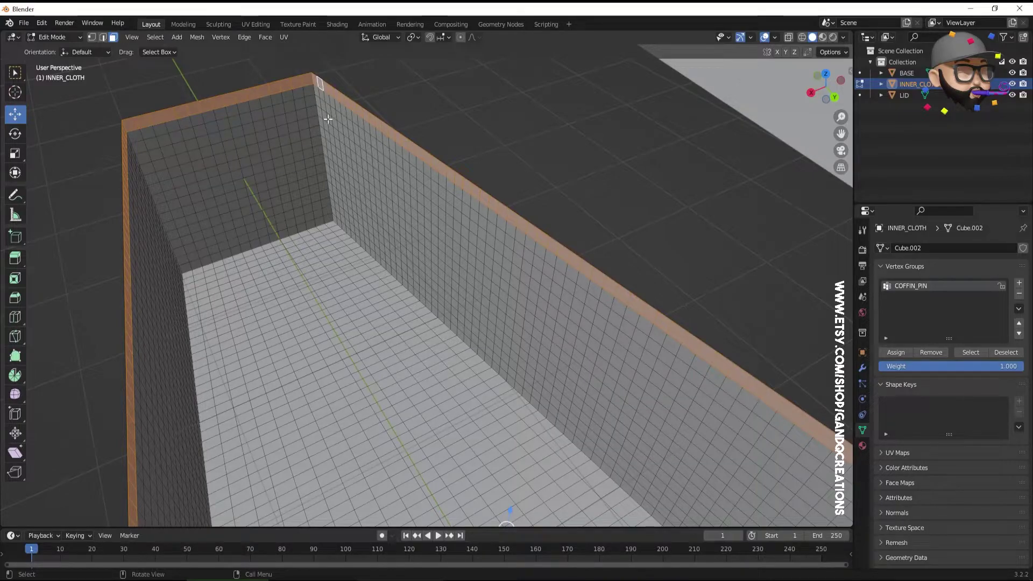
pyautogui.click(331, 224)
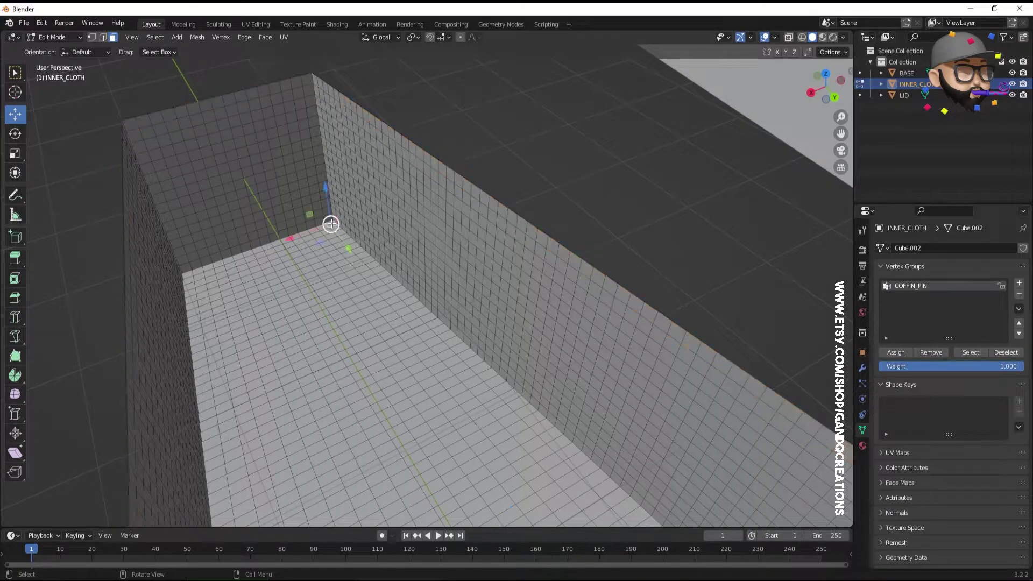
pyautogui.keyDown('alt'); pyautogui.click(329, 220); pyautogui.keyUp('alt')
pyautogui.moveTo(339, 237); pyautogui.dragTo(326, 230, button='middle')
pyautogui.keyDown('alt'); pyautogui.keyDown('shift'); pyautogui.click(344, 208); pyautogui.keyUp('shift'); pyautogui.keyUp('alt')
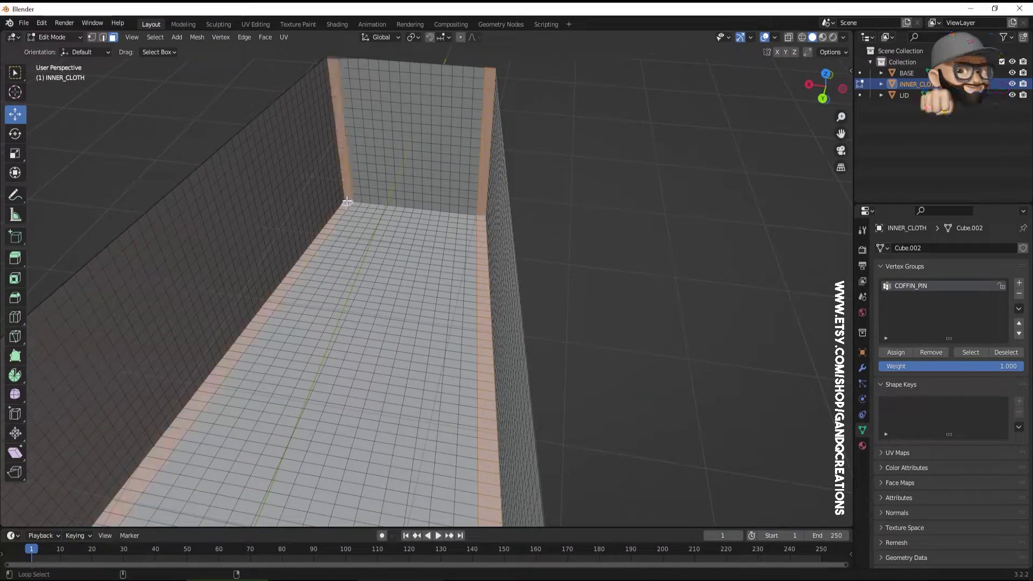
pyautogui.moveTo(362, 212)
pyautogui.mouseDown(button='middle')
pyautogui.moveTo(268, 228)
pyautogui.moveTo(164, 219)
pyautogui.moveTo(145, 199)
pyautogui.moveTo(325, 238)
pyautogui.moveTo(365, 201)
pyautogui.mouseUp(button='middle')
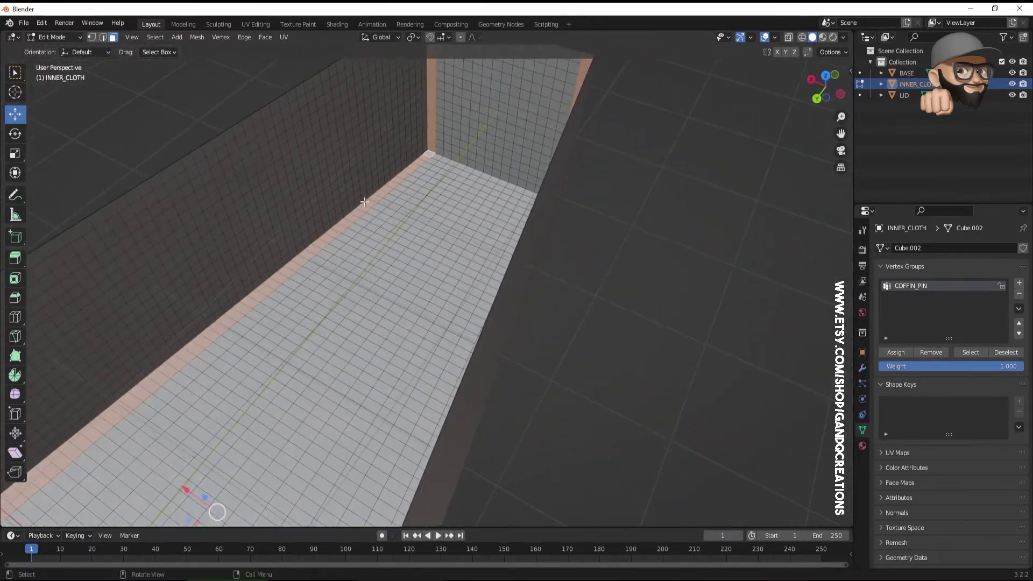
pyautogui.keyDown('alt'); pyautogui.click(426, 148); pyautogui.keyUp('alt')
pyautogui.moveTo(426, 149); pyautogui.dragTo(526, 251, button='middle')
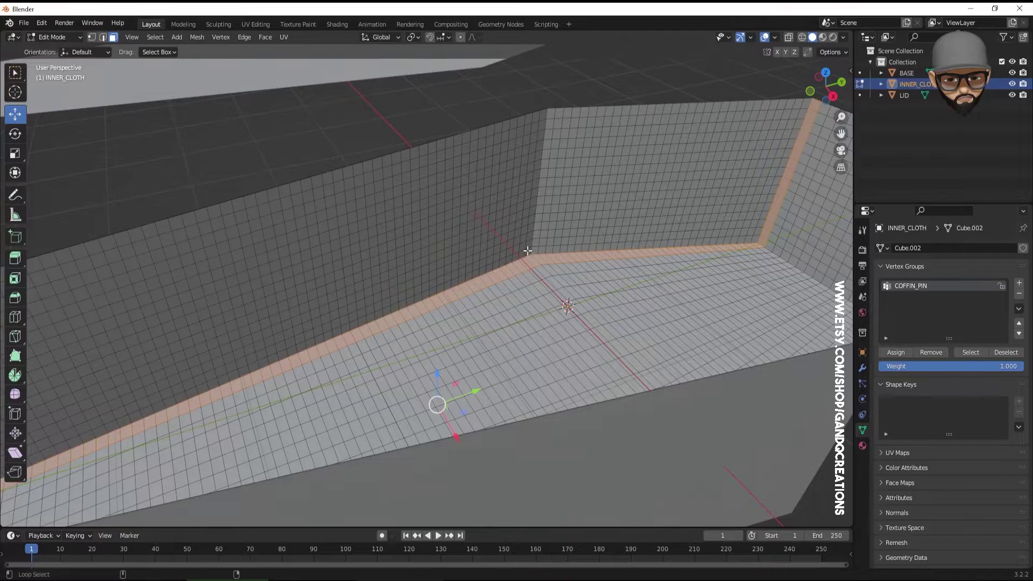
# Step: Try to add the face loop along the base of the lining's walls to the selection
pyautogui.keyDown('alt'); pyautogui.keyDown('shift'); pyautogui.click(528, 251); pyautogui.keyUp('shift'); pyautogui.keyUp('alt')
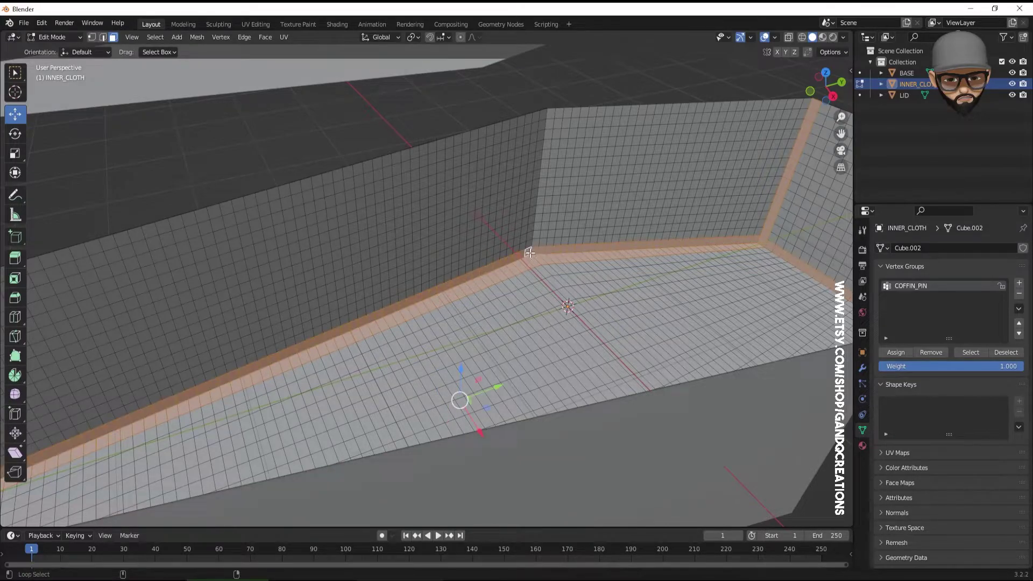
pyautogui.keyDown('alt'); pyautogui.click(530, 252); pyautogui.keyUp('alt')
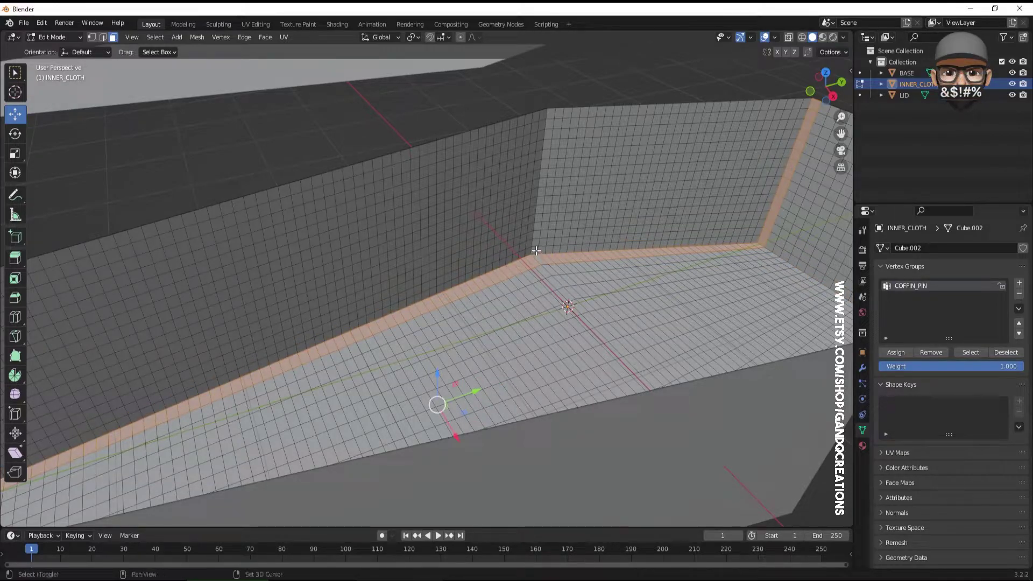
pyautogui.keyDown('alt'); pyautogui.keyDown('shift'); pyautogui.click(536, 251); pyautogui.keyUp('shift'); pyautogui.keyUp('alt')
pyautogui.keyDown('alt'); pyautogui.click(538, 259); pyautogui.keyUp('alt')
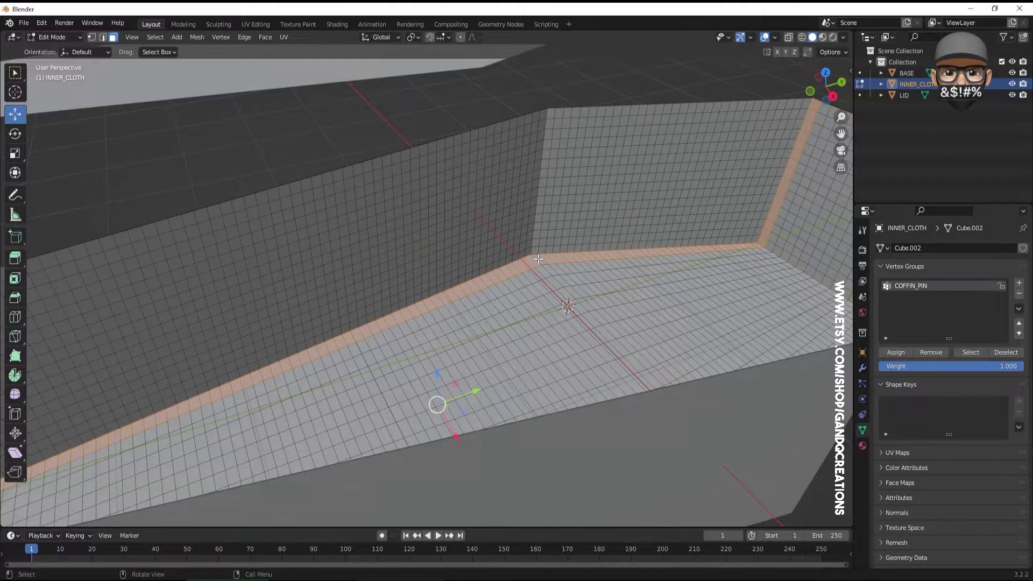
# Step: Select the crosswise face loop that runs over the floor and up both side walls at the lining's shoulder corners
pyautogui.moveTo(538, 262); pyautogui.dragTo(451, 295, button='middle')
pyautogui.scroll(4, 495, 214)
pyautogui.click(450, 284)
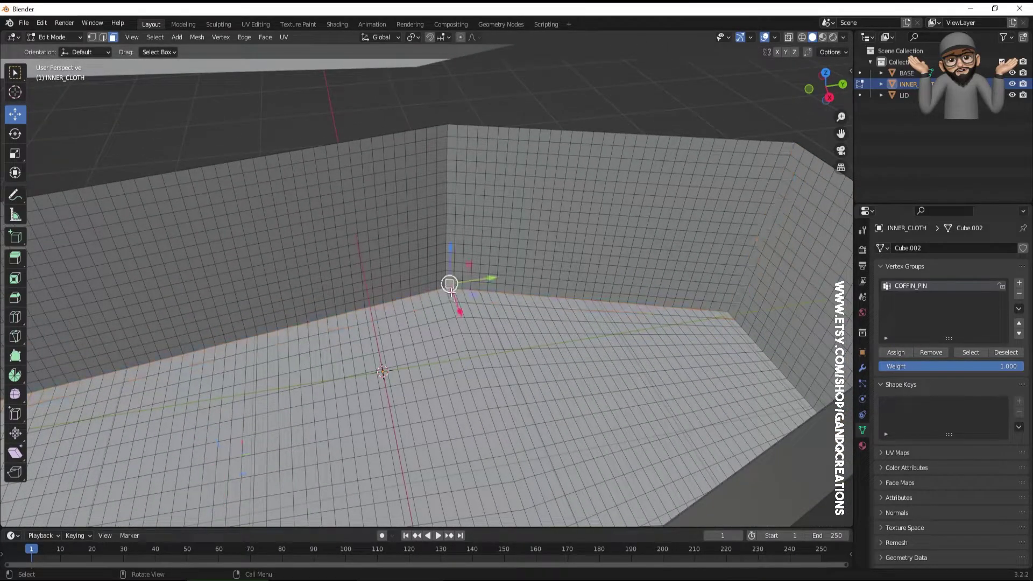
pyautogui.keyDown('alt'); pyautogui.click(450, 291); pyautogui.keyUp('alt')
pyautogui.hotkey('ctrl', 'z')
pyautogui.keyDown('alt'); pyautogui.click(462, 328); pyautogui.keyUp('alt')
pyautogui.moveTo(536, 360); pyautogui.dragTo(457, 403, button='middle')
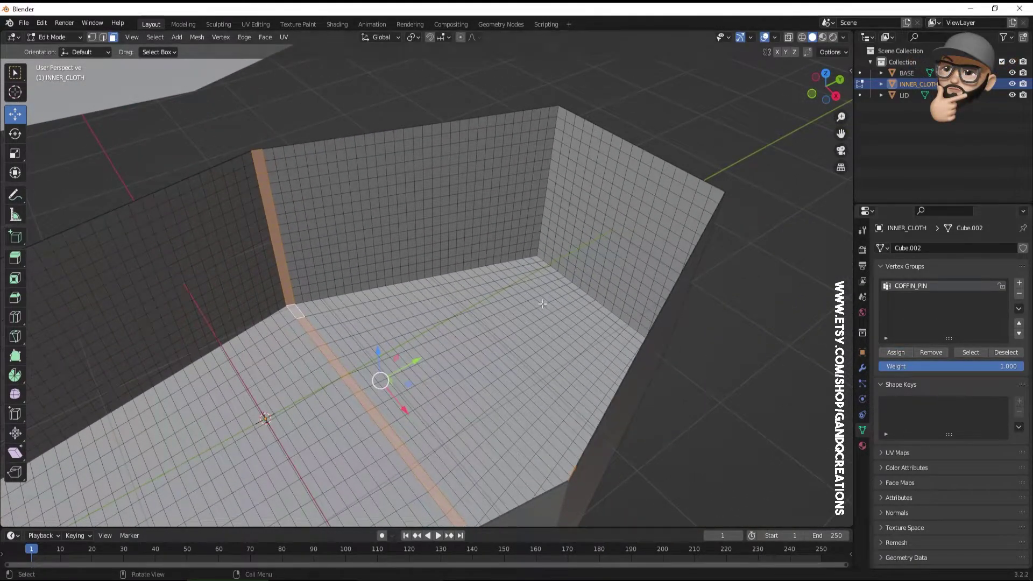
# Step: Try to select a face loop through the floor corner at the lining's head end
pyautogui.click(536, 254)
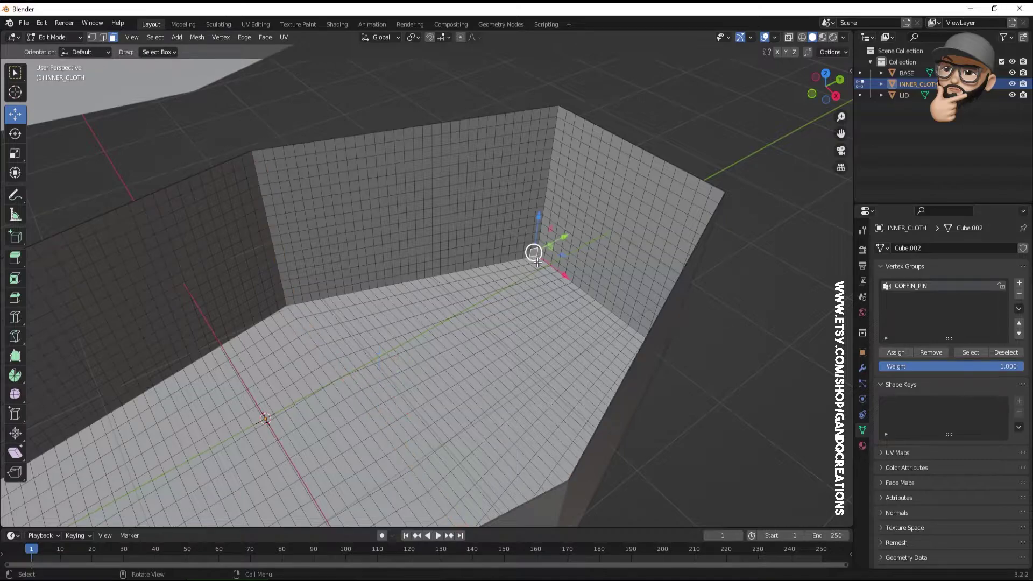
pyautogui.keyDown('alt'); pyautogui.click(536, 258); pyautogui.keyUp('alt')
pyautogui.click(536, 256)
pyautogui.keyDown('alt'); pyautogui.click(538, 259); pyautogui.keyUp('alt')
pyautogui.click(538, 257)
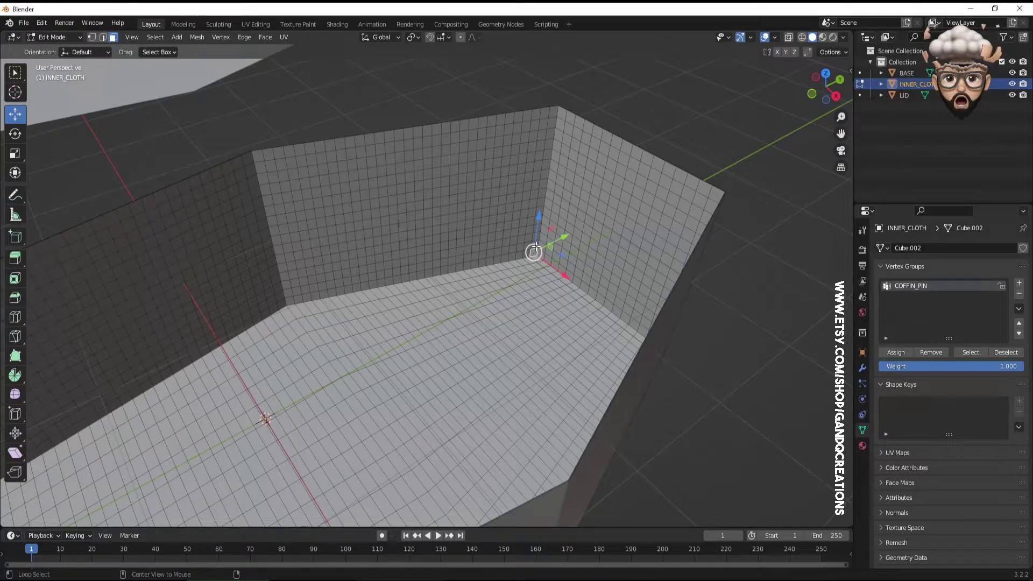
pyautogui.keyDown('alt'); pyautogui.click(535, 246); pyautogui.keyUp('alt')
pyautogui.click(535, 254)
pyautogui.keyDown('alt'); pyautogui.click(535, 258); pyautogui.keyUp('alt')
pyautogui.click(535, 253)
# Step: Select the lengthwise face loops through both head-end floor corners and assign them to the COFFIN_PIN vertex group
pyautogui.moveTo(536, 254); pyautogui.dragTo(489, 239, button='middle')
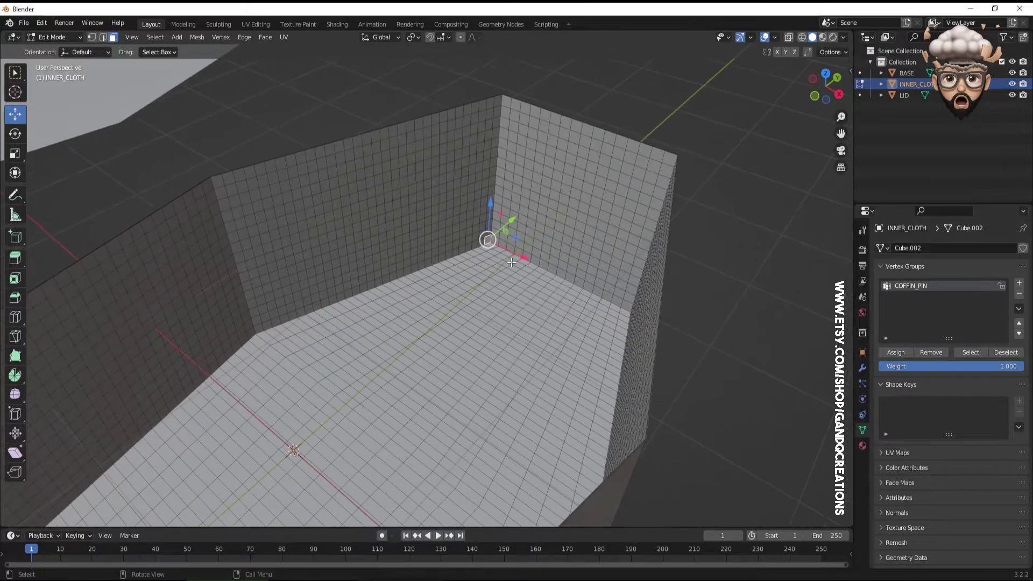
pyautogui.keyDown('alt'); pyautogui.click(489, 244); pyautogui.keyUp('alt')
pyautogui.moveTo(588, 304); pyautogui.dragTo(559, 301, button='middle')
pyautogui.keyDown('alt'); pyautogui.keyDown('shift'); pyautogui.click(487, 258); pyautogui.keyUp('shift'); pyautogui.keyUp('alt')
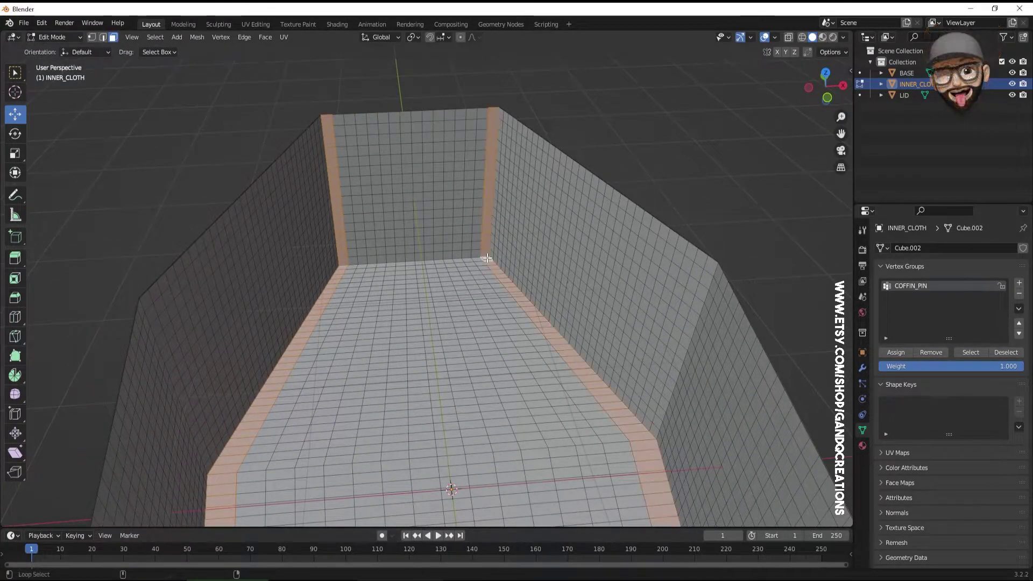
pyautogui.click(896, 353)
# Step: Select the faces stored in the COFFIN_PIN group and inspect the pinned loops from several angles
pyautogui.moveTo(699, 345); pyautogui.dragTo(487, 238, button='middle')
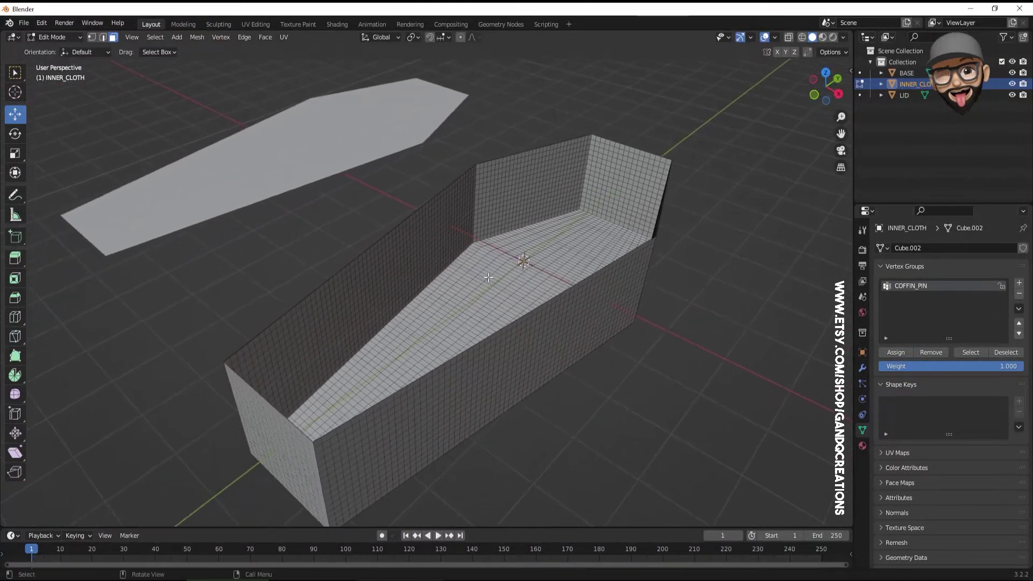
pyautogui.click(967, 353)
pyautogui.moveTo(702, 397); pyautogui.dragTo(504, 370, button='middle')
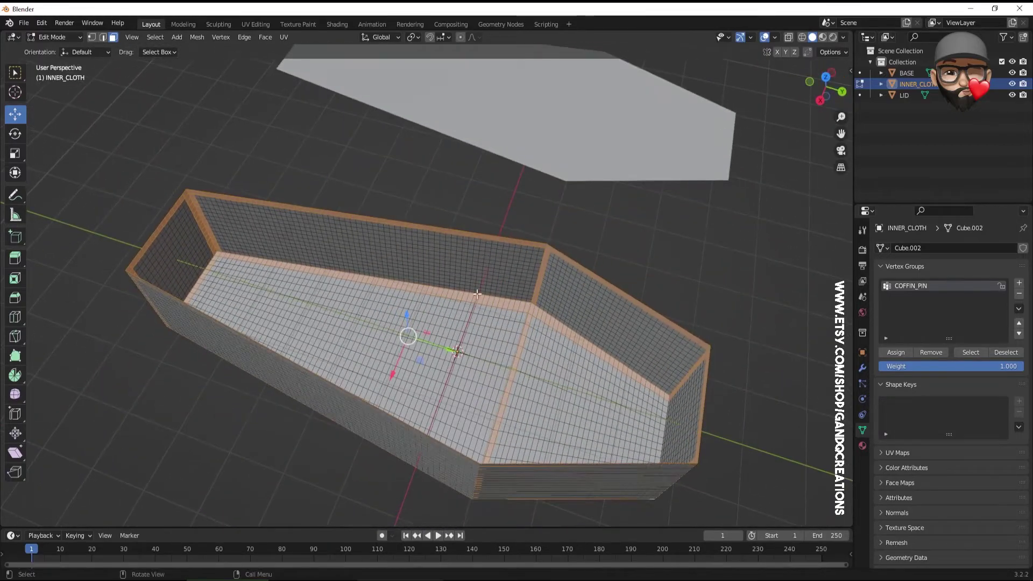
pyautogui.moveTo(491, 440); pyautogui.dragTo(329, 201, button='middle')
pyautogui.moveTo(341, 323); pyautogui.dragTo(556, 228, button='middle')
pyautogui.moveTo(481, 259); pyautogui.dragTo(542, 164, button='middle')
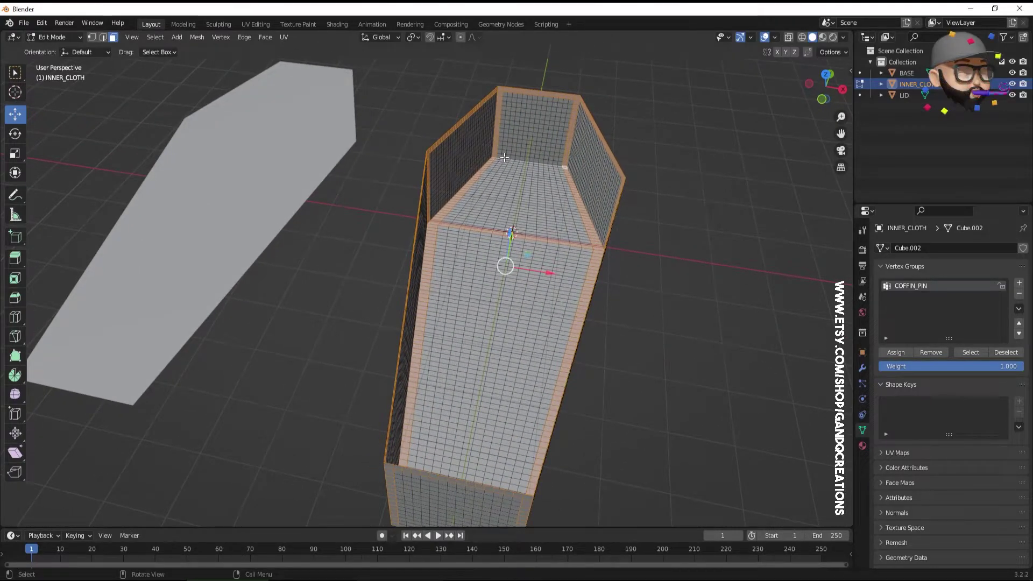
pyautogui.moveTo(594, 232); pyautogui.dragTo(500, 242, button='middle')
pyautogui.scroll(4, 643, 236)
pyautogui.scroll(2, 526, 265)
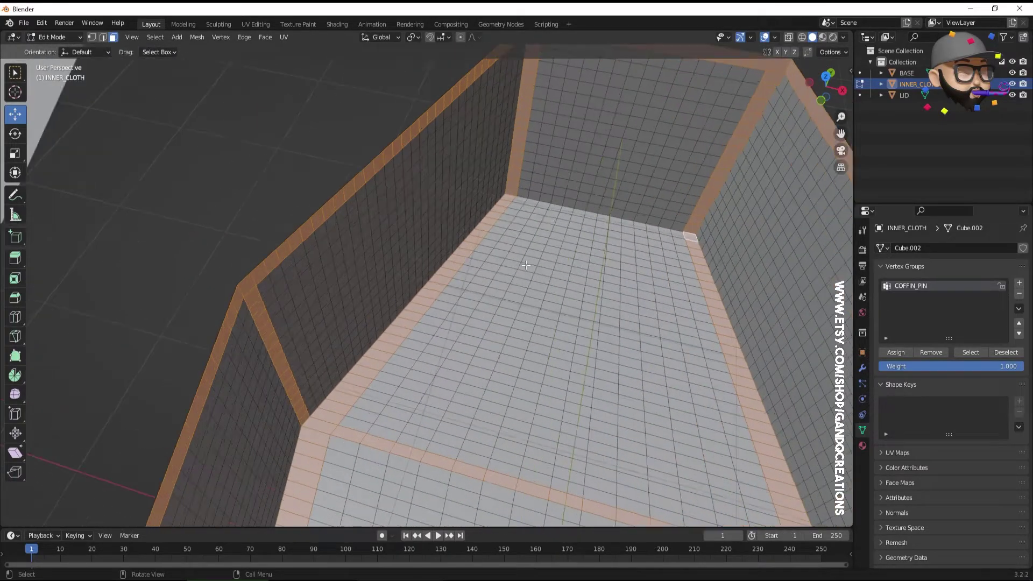
# Step: Select the crosswise face loop over the floor and up both side walls at the lining's head end and assign it to COFFIN_PIN
pyautogui.click(520, 202)
pyautogui.keyDown('alt'); pyautogui.click(522, 203); pyautogui.keyUp('alt')
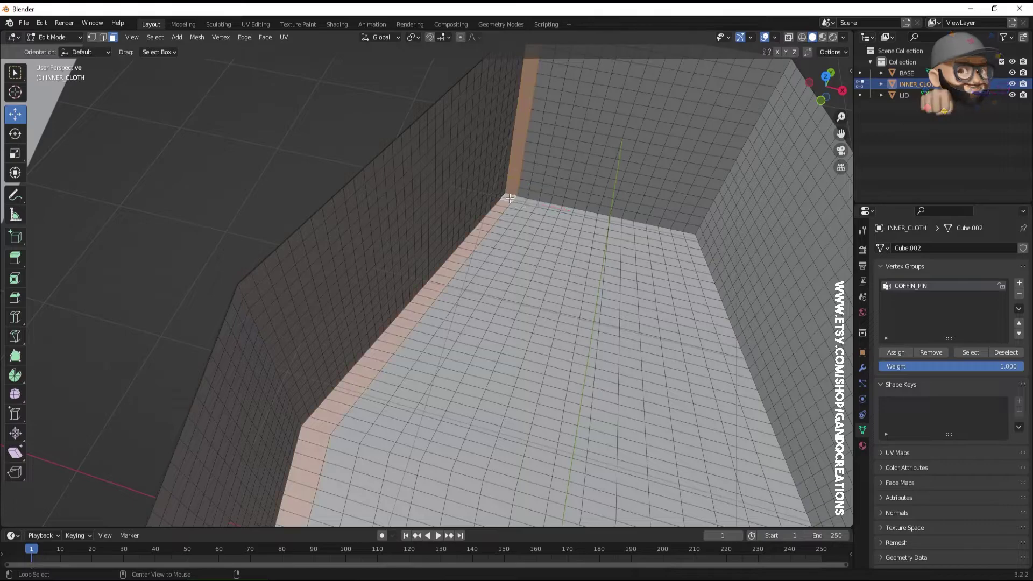
pyautogui.click(520, 201)
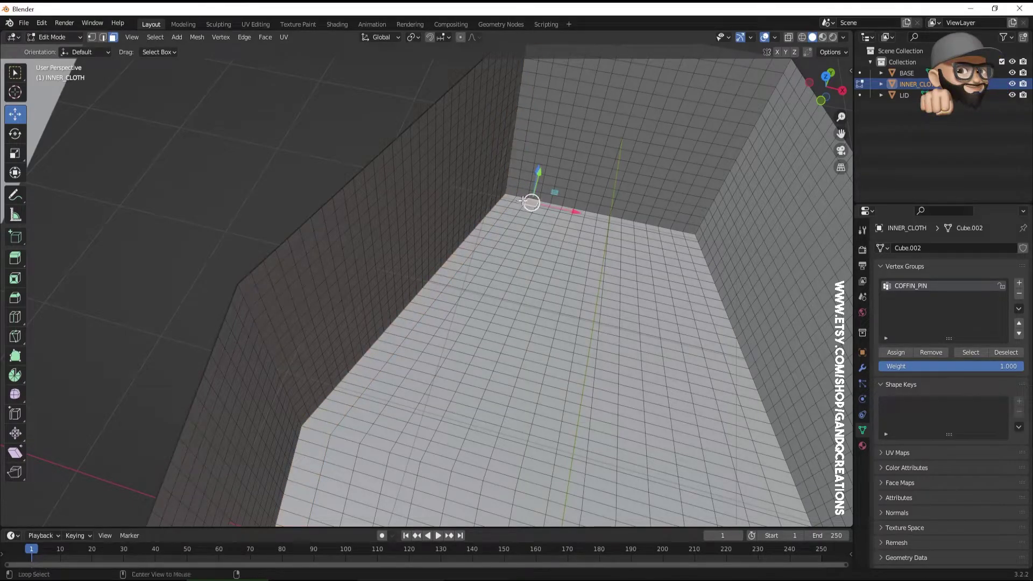
pyautogui.keyDown('alt'); pyautogui.click(522, 201); pyautogui.keyUp('alt')
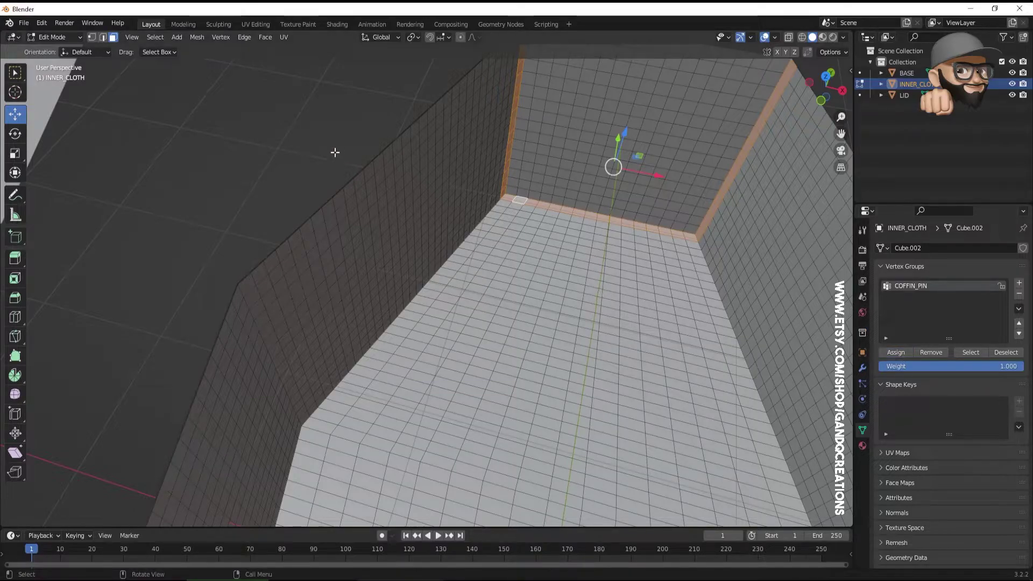
# Step: Reselect the faces stored in the COFFIN_PIN group and inspect the pinned loops over the whole lining
pyautogui.hotkey('alt', 'a')
pyautogui.click(971, 352)
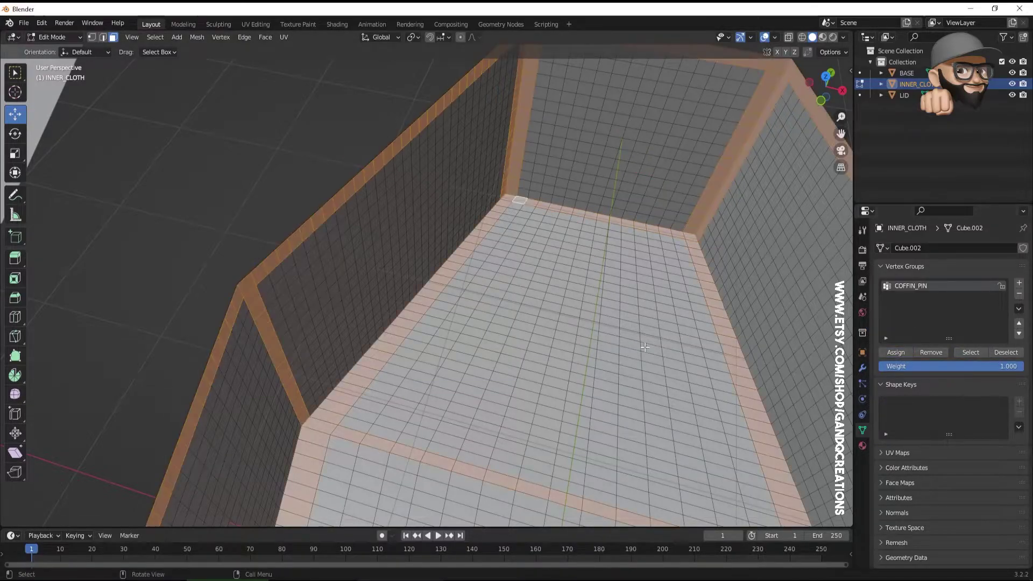
pyautogui.scroll(-8, 560, 409)
pyautogui.moveTo(560, 410); pyautogui.dragTo(525, 270, button='middle')
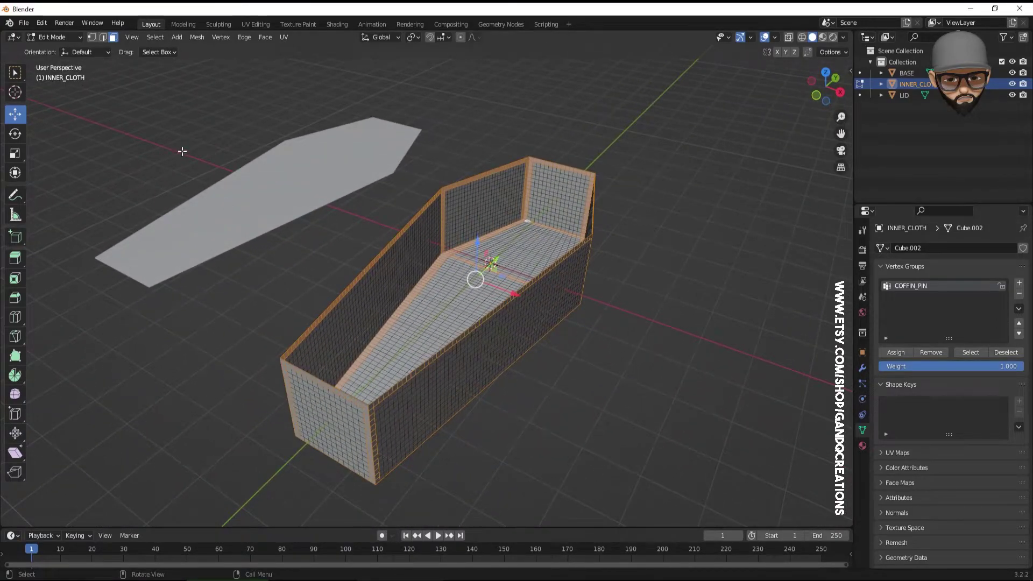
# Step: Clear the face selection, return to Object Mode and add a Cloth modifier to INNER_CLOTH
pyautogui.hotkey('alt', 'a')
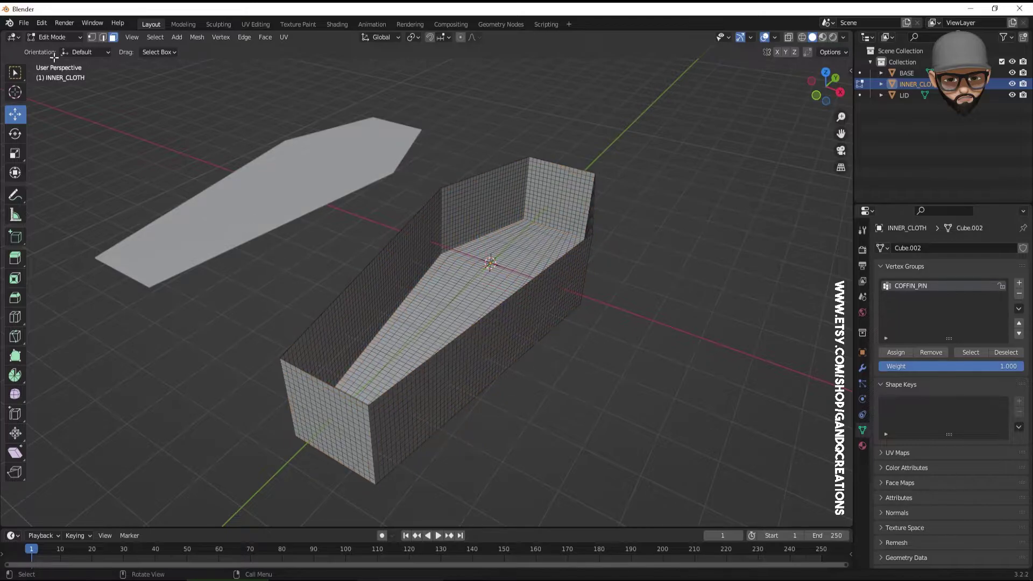
pyautogui.click(59, 37)
pyautogui.click(59, 54)
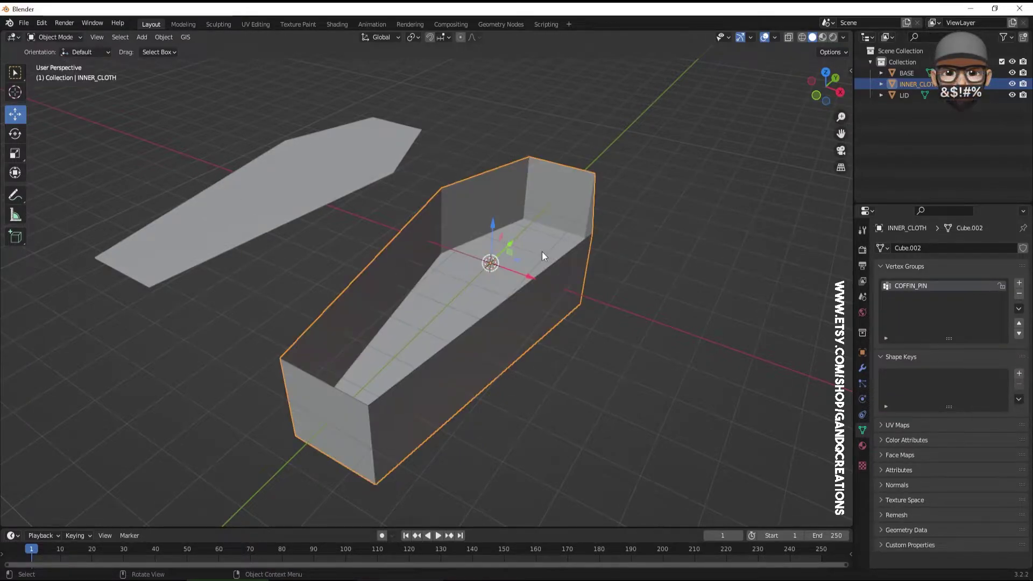
pyautogui.click(863, 368)
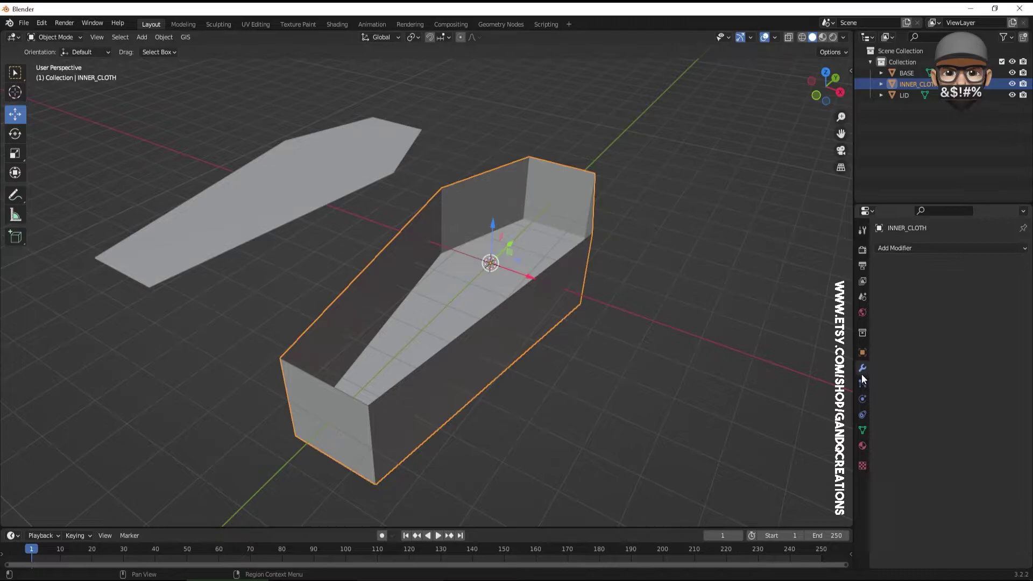
pyautogui.click(925, 251)
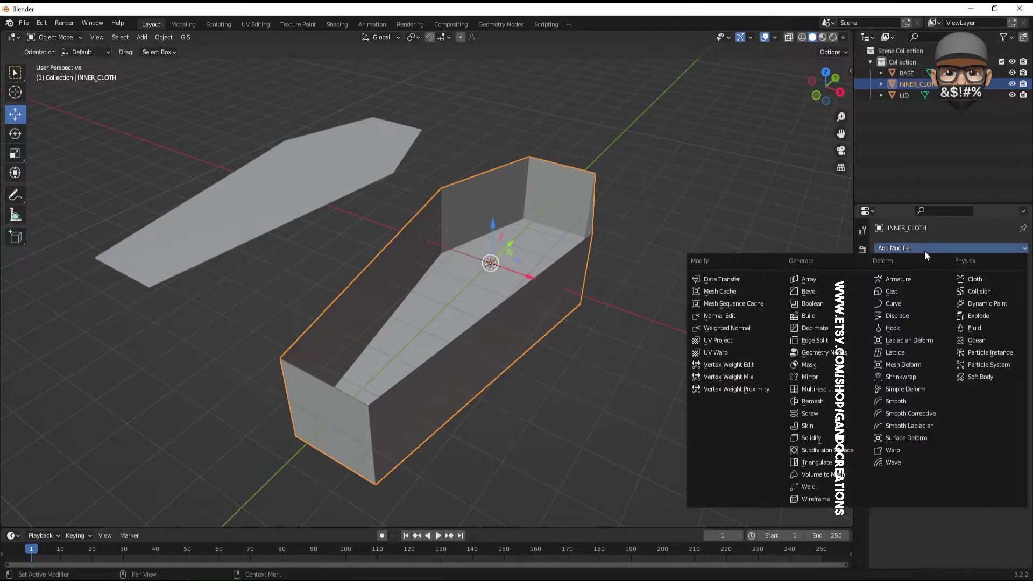
pyautogui.click(973, 277)
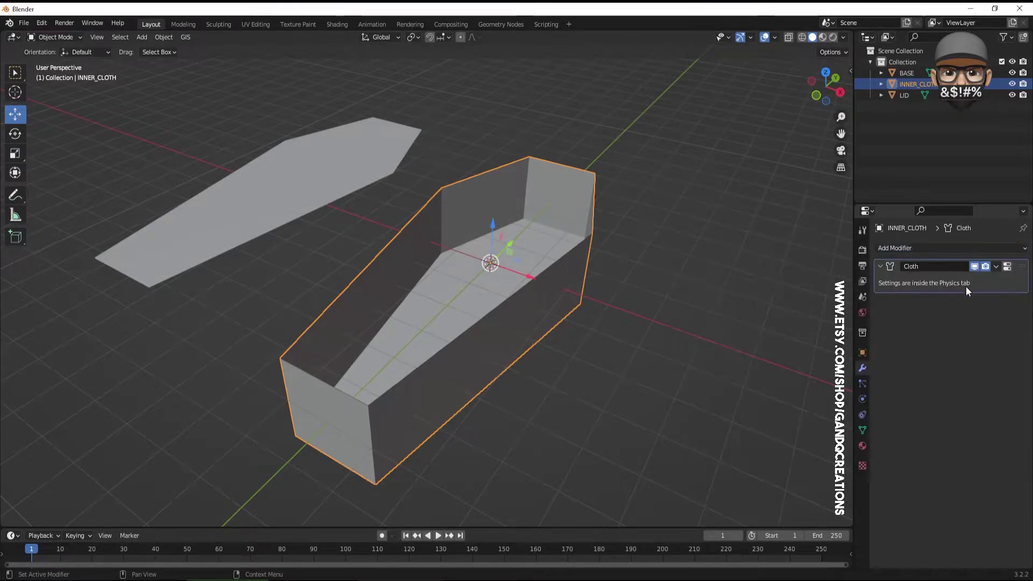
# Step: Apply the Silk preset to the lining's cloth physics settings
pyautogui.click(863, 399)
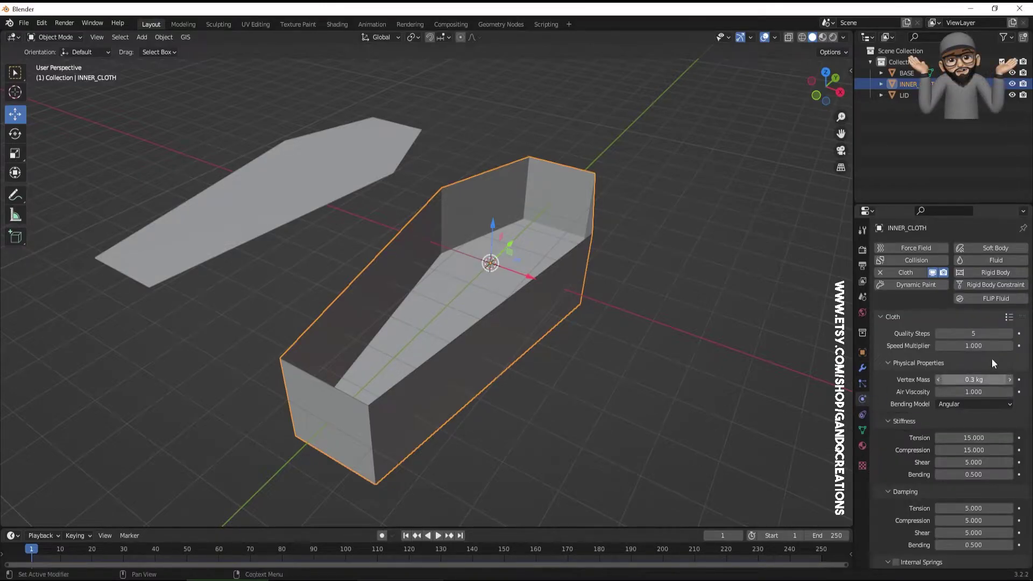
pyautogui.click(1010, 318)
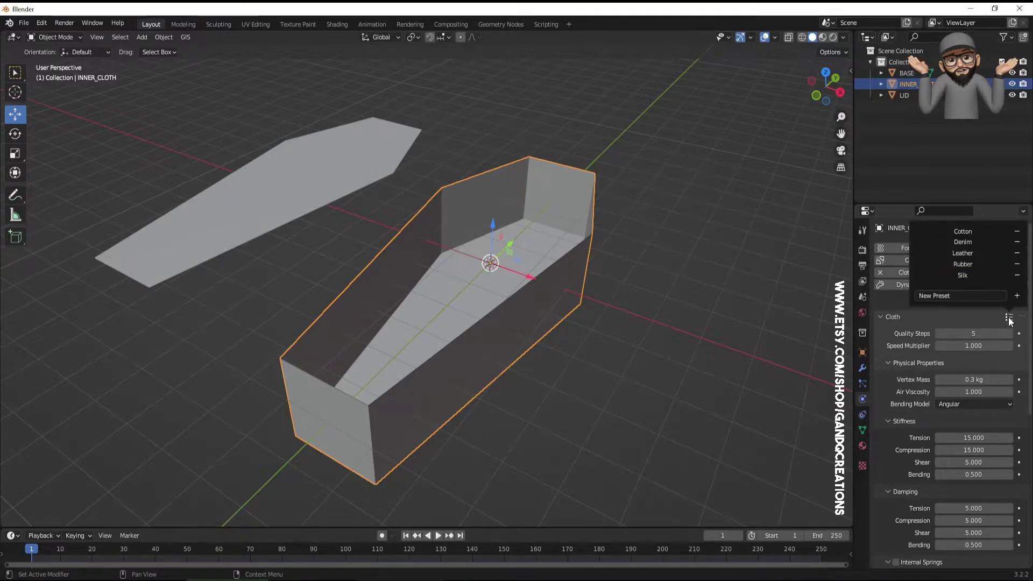
pyautogui.click(1010, 318)
pyautogui.click(963, 276)
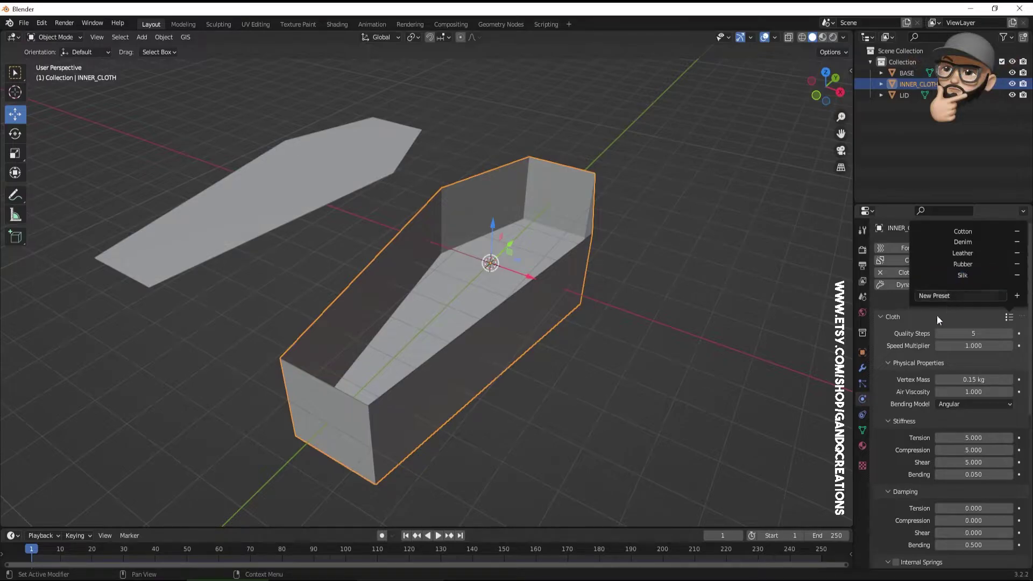
# Step: Enable Pressure in the lining's cloth physics and set it to -3
pyautogui.moveTo(1032, 300); pyautogui.dragTo(1028, 464)
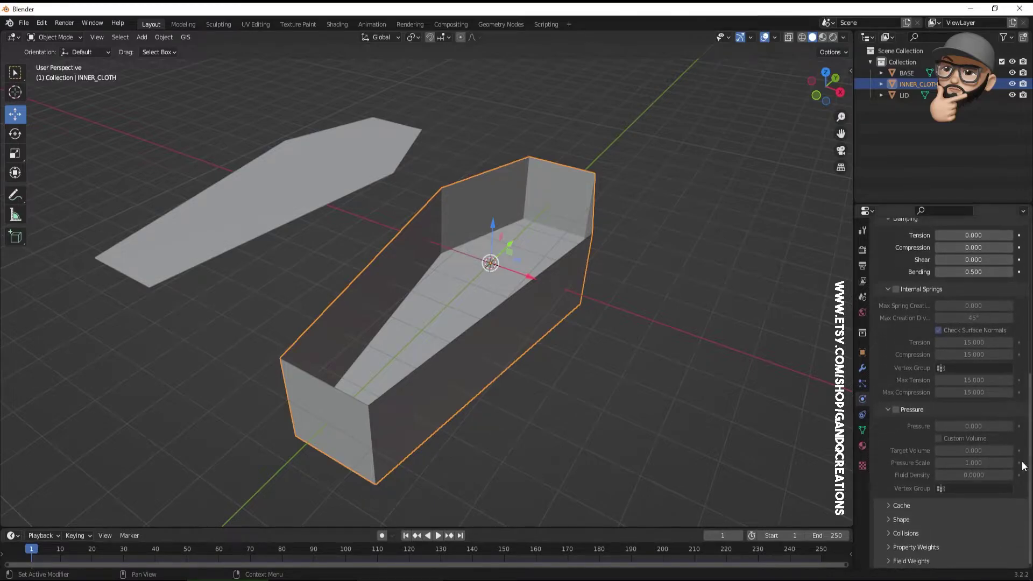
pyautogui.click(896, 410)
pyautogui.click(989, 426)
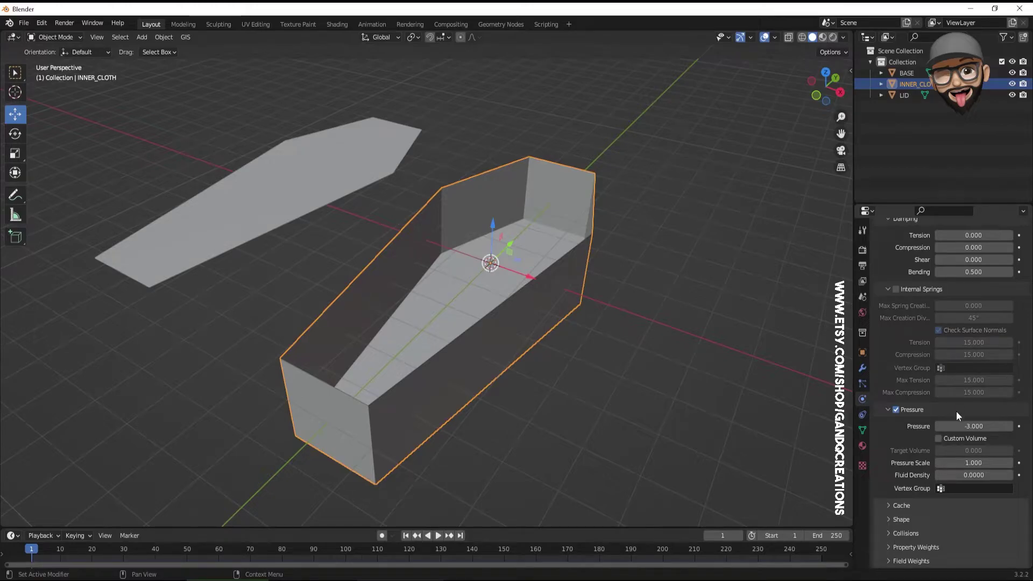
# Step: Set the cloth's pin group to COFFIN_PIN and its Shrinking Factor to -0.3
pyautogui.click(890, 520)
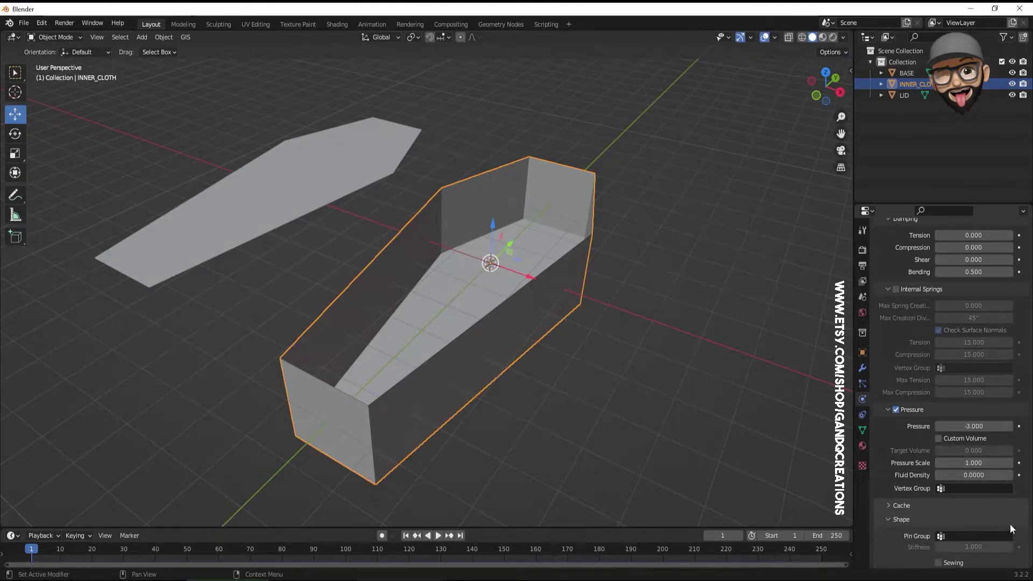
pyautogui.click(960, 537)
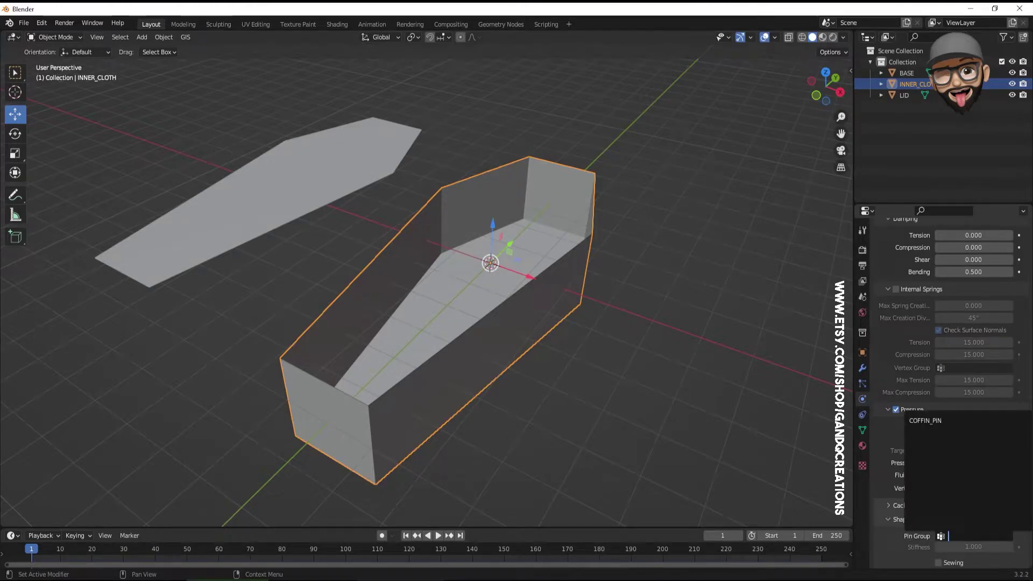
pyautogui.click(932, 422)
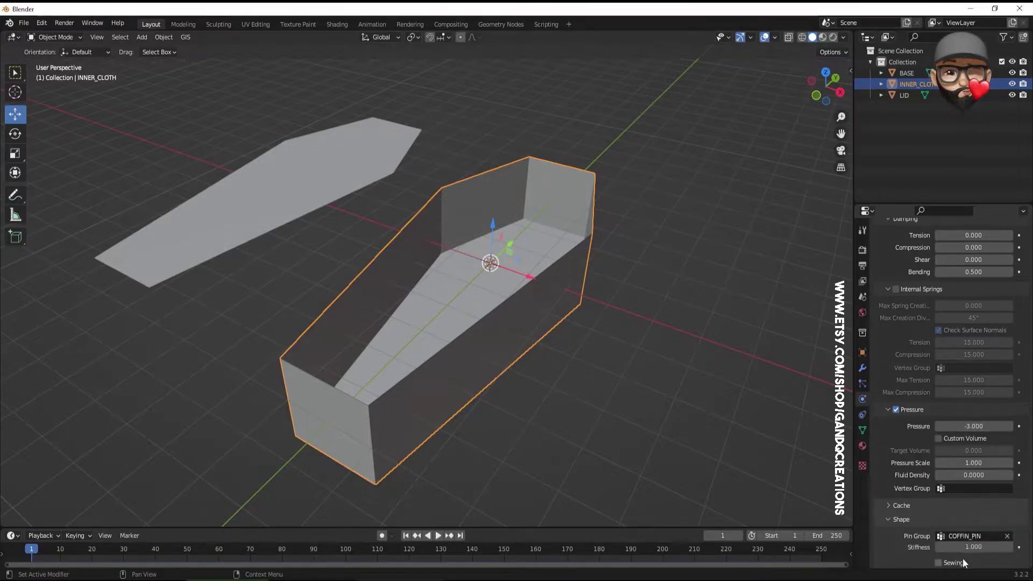
pyautogui.scroll(-4, 1023, 452)
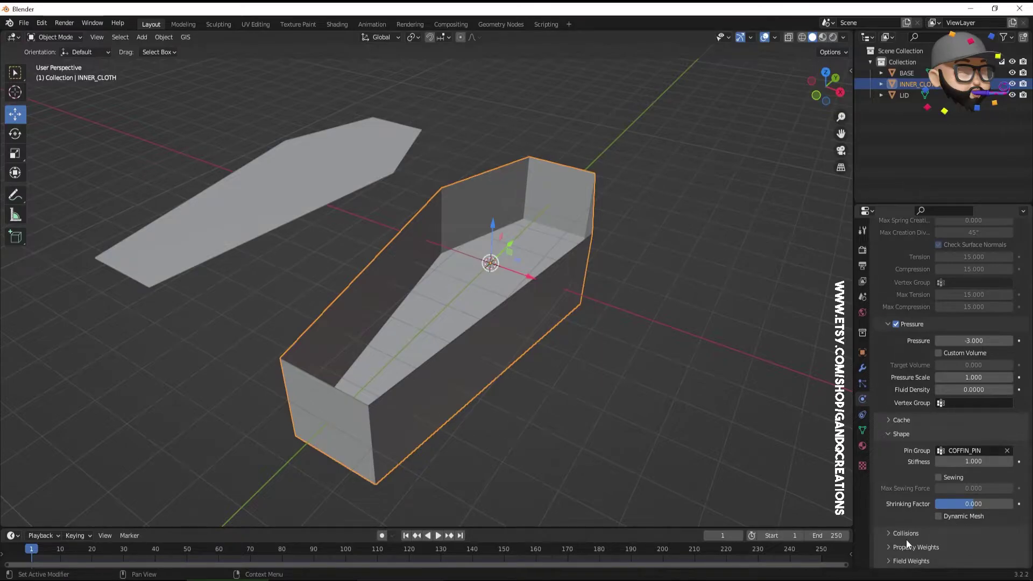
pyautogui.click(983, 503)
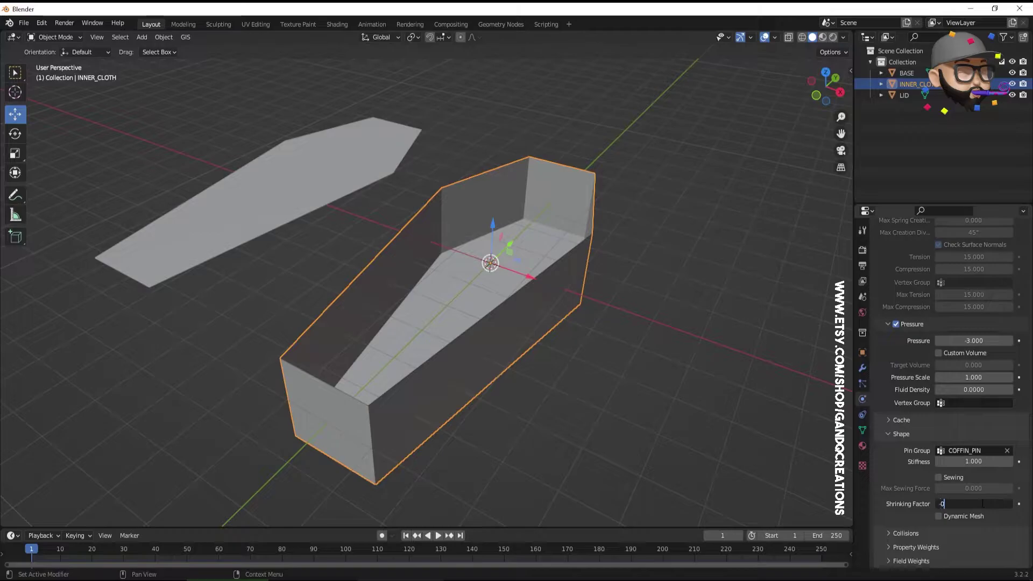
pyautogui.write('-0.3')
pyautogui.press('Return')
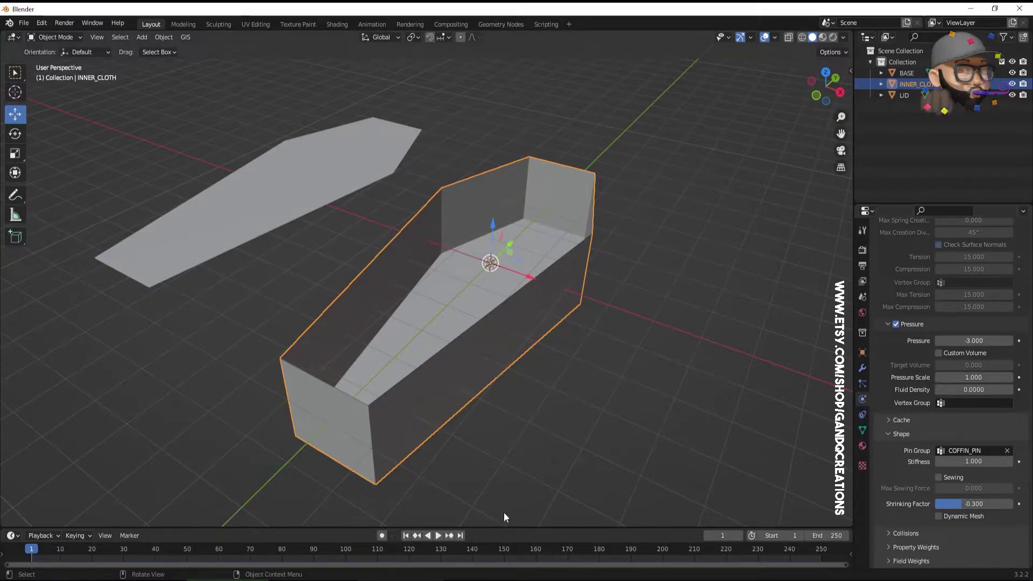
# Step: Run the cloth simulation to frame 13 and shade the puffed lining smooth
pyautogui.click(438, 535)
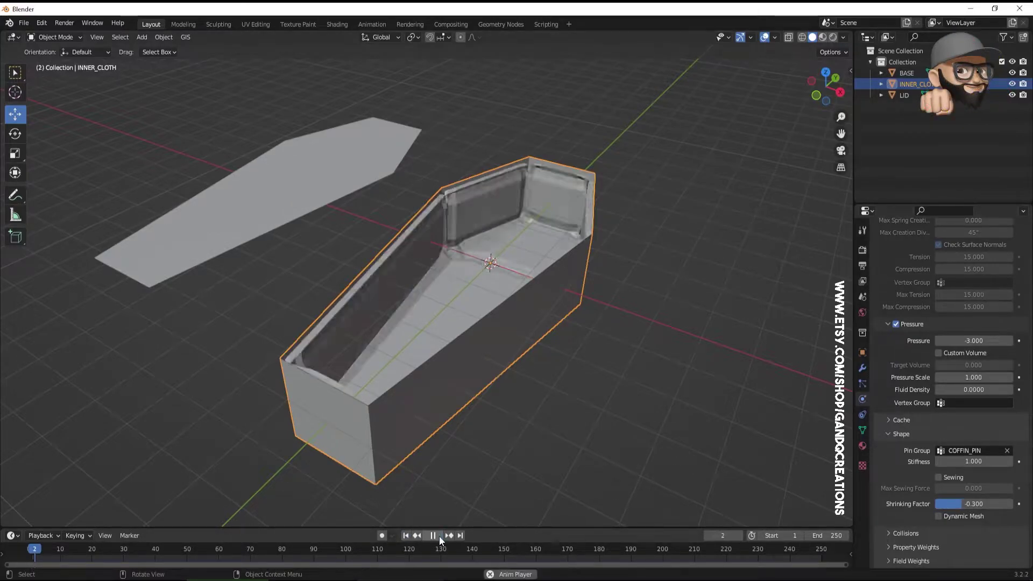
pyautogui.click(434, 536)
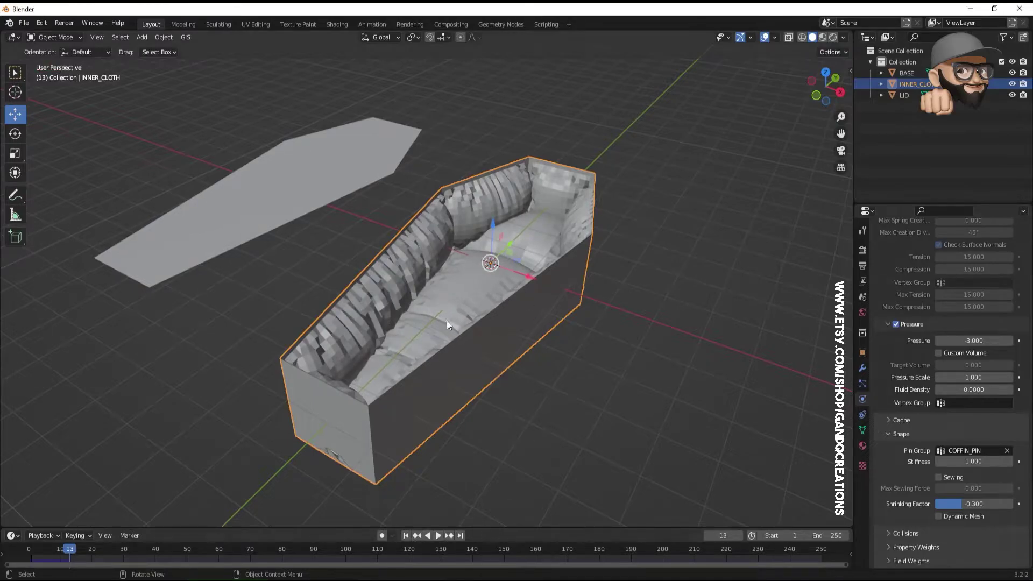
pyautogui.moveTo(494, 197); pyautogui.dragTo(432, 282, button='middle')
pyautogui.rightClick(419, 278)
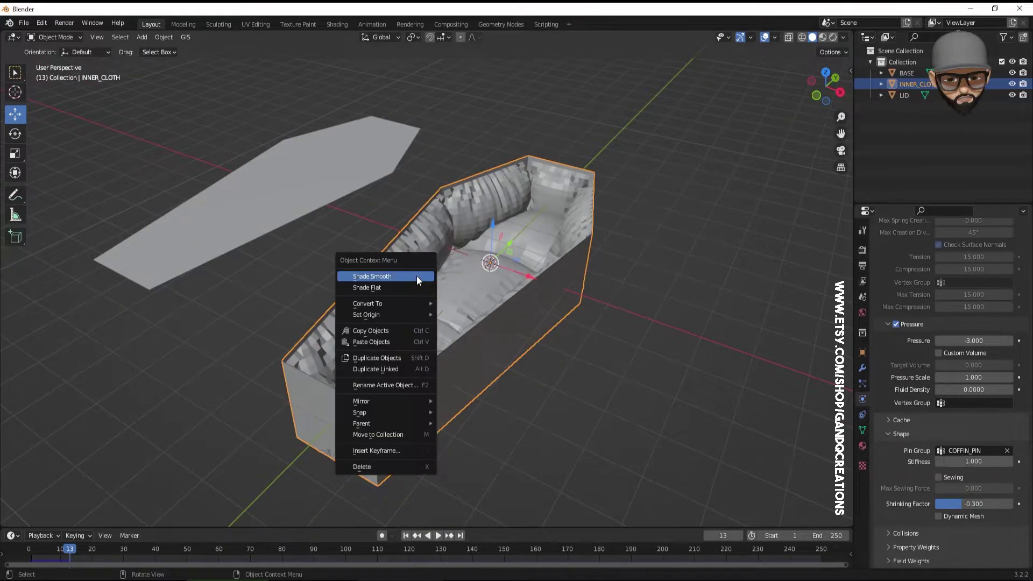
pyautogui.click(413, 276)
pyautogui.click(673, 368)
pyautogui.moveTo(673, 369); pyautogui.dragTo(517, 377, button='middle')
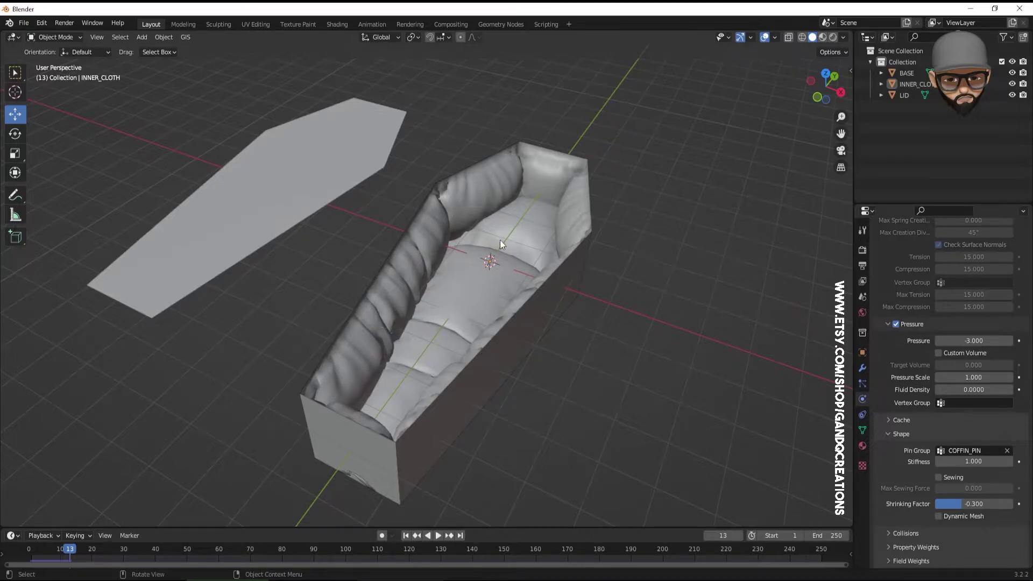
# Step: Add a Subdivision Surface modifier to INNER_CLOTH below its Cloth modifier
pyautogui.click(468, 196)
pyautogui.click(863, 368)
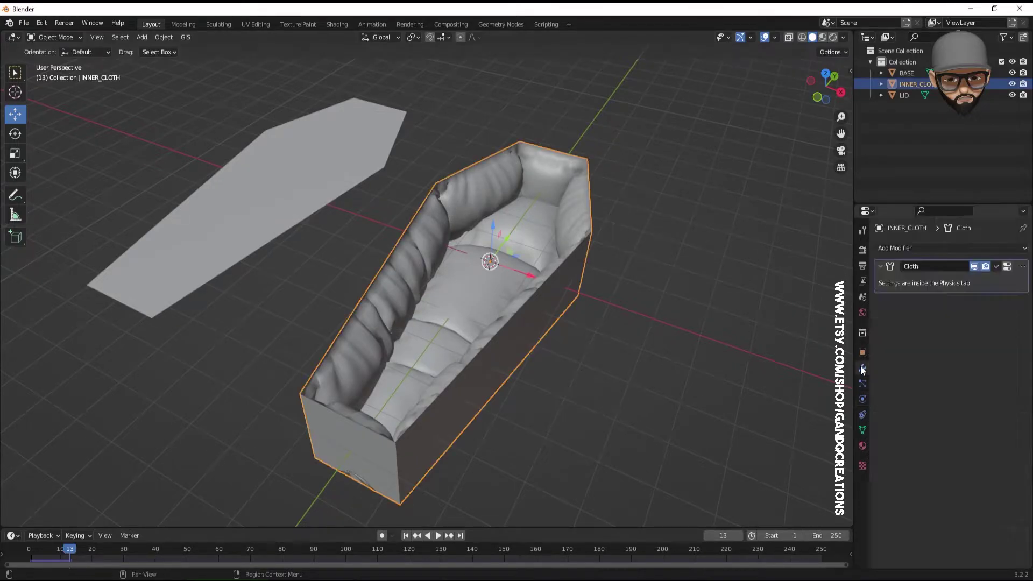
pyautogui.click(954, 248)
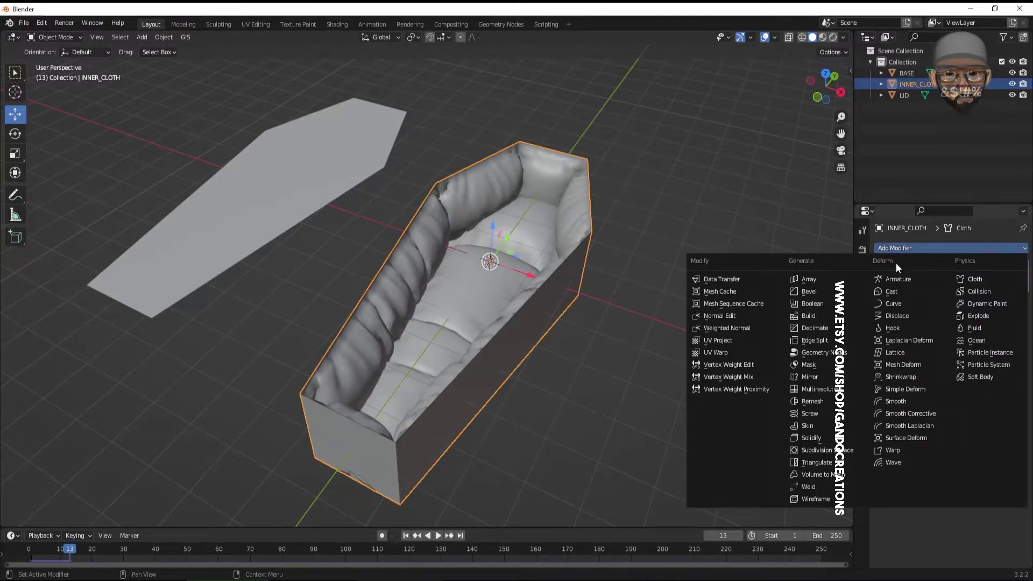
pyautogui.click(832, 451)
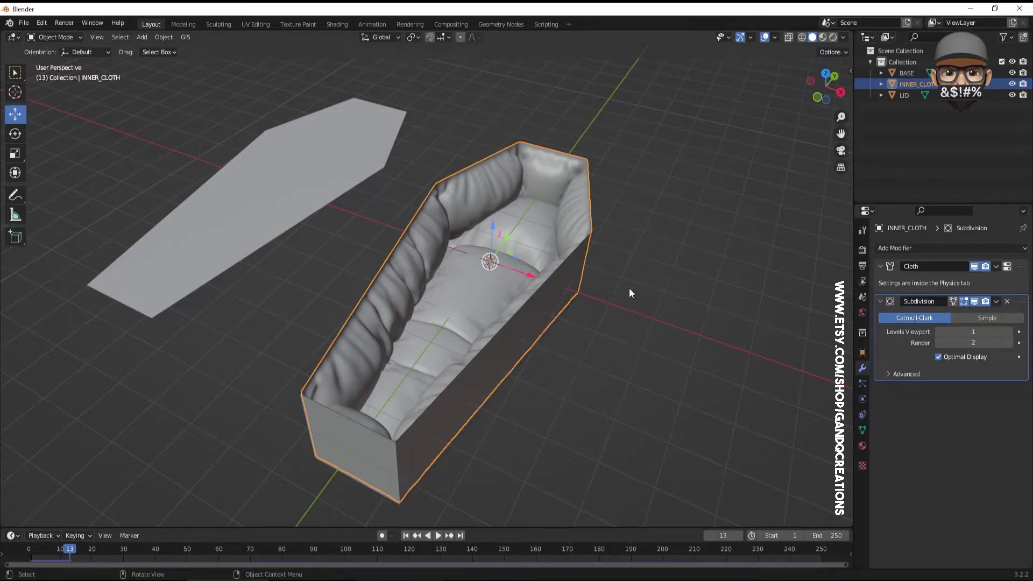
# Step: Try the Subdivision modifier above Cloth, replaying the simulation from frame 1 to frame 17
pyautogui.click(406, 536)
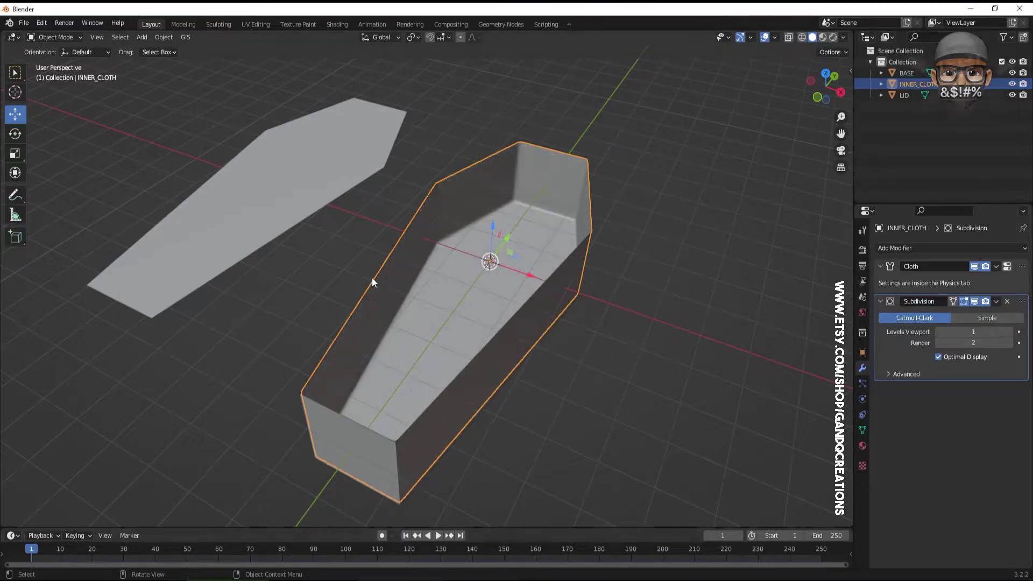
pyautogui.moveTo(1022, 304); pyautogui.dragTo(1022, 267)
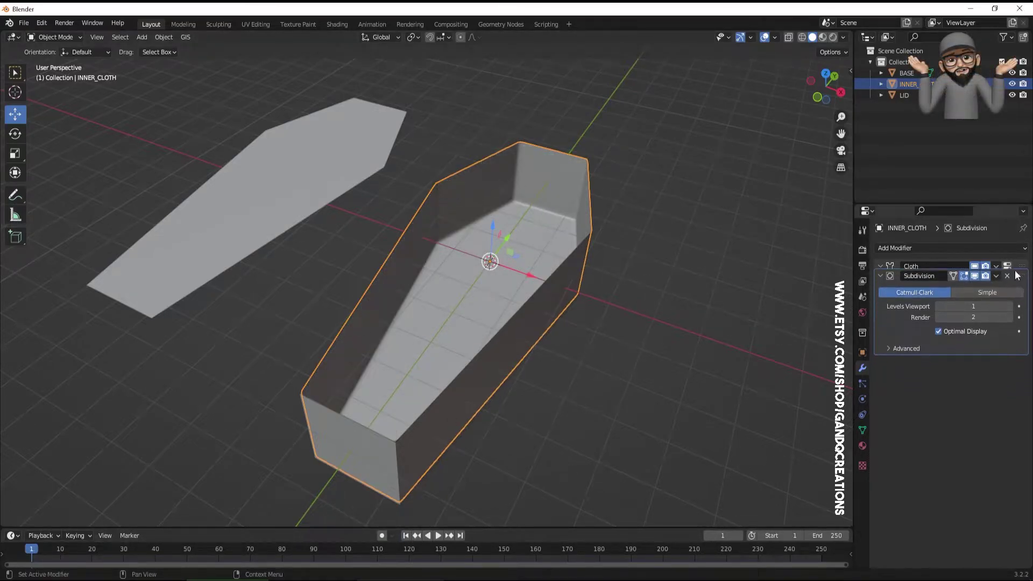
pyautogui.click(438, 536)
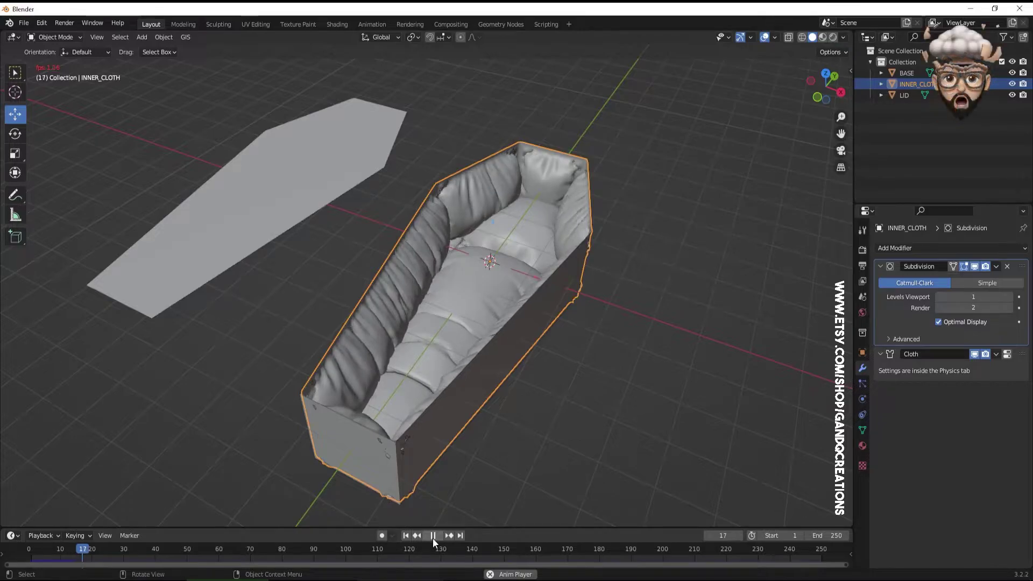
pyautogui.click(433, 536)
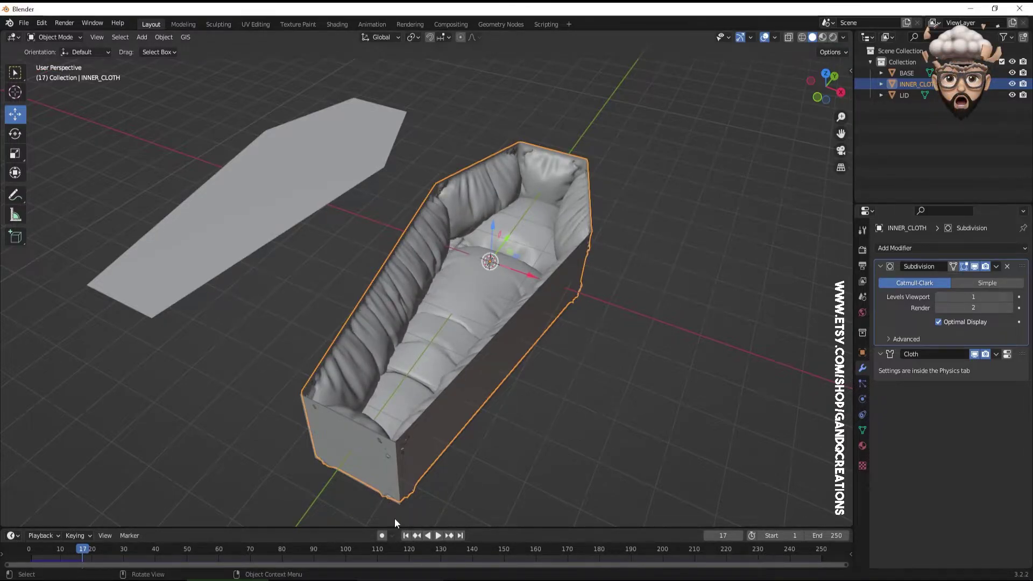
# Step: Move the Subdivision modifier back below Cloth and rerun the simulation from frame 1 to frame 20
pyautogui.hotkey('shift', 'Left')
pyautogui.moveTo(1022, 266); pyautogui.dragTo(1018, 385)
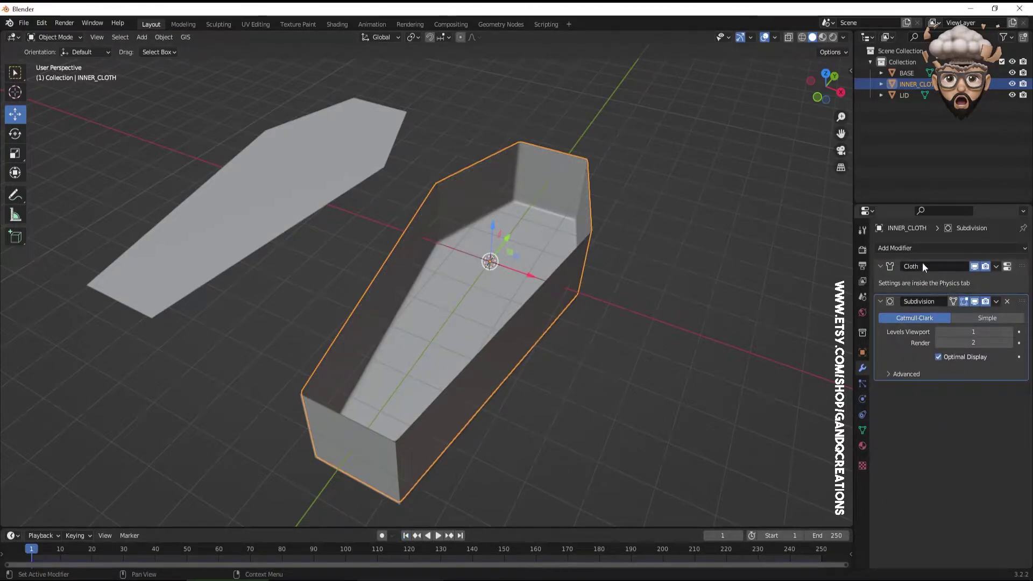
pyautogui.click(438, 536)
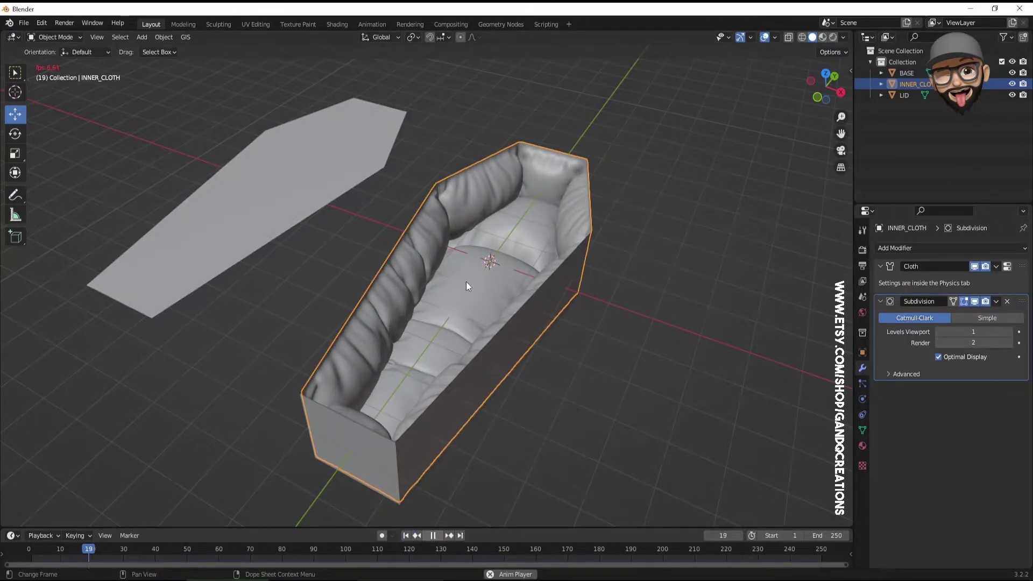
pyautogui.press('space')
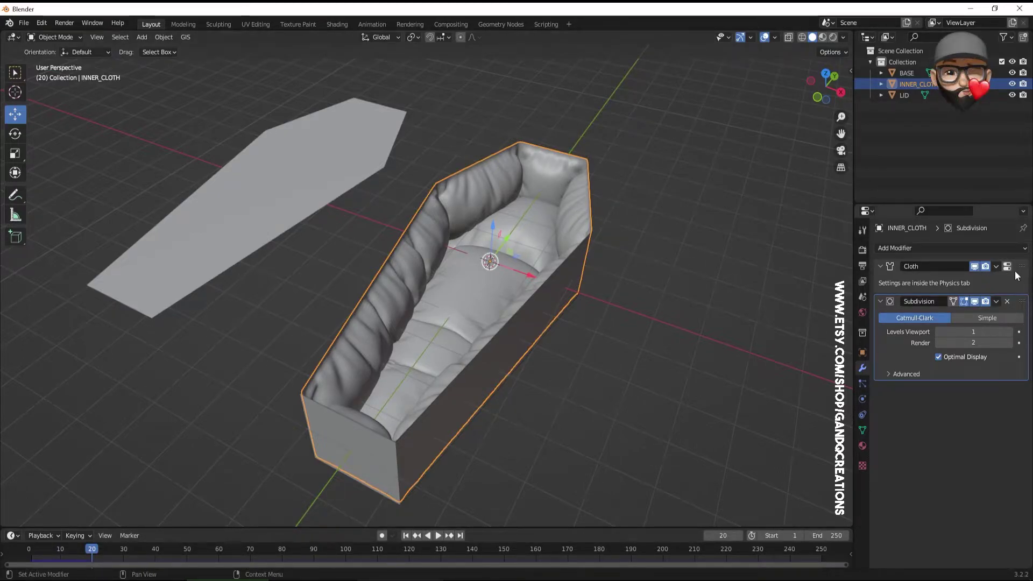
# Step: Apply the Cloth modifier and the Subdivision modifier on INNER_CLOTH to make the puffed lining permanent
pyautogui.click(996, 266)
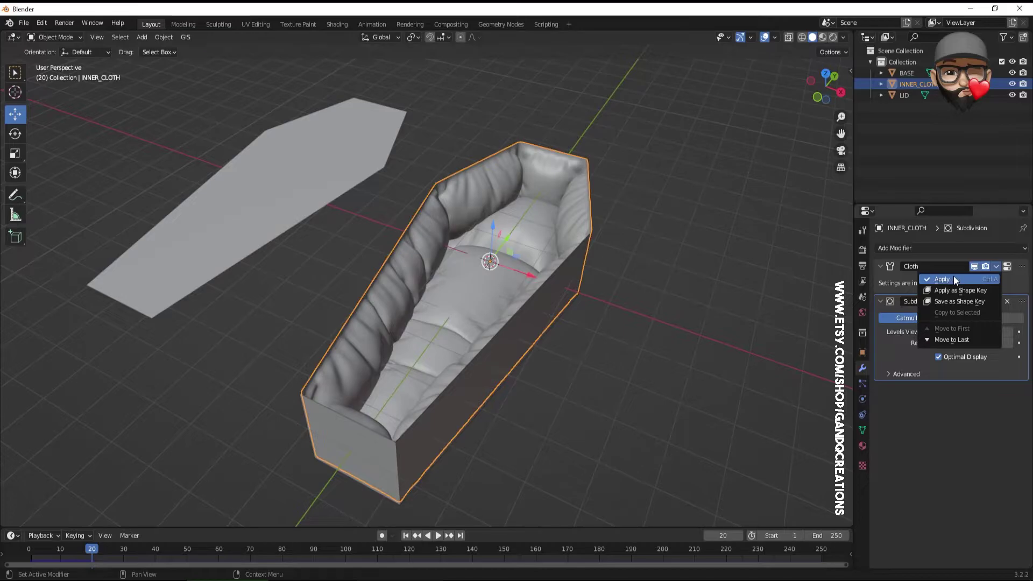
pyautogui.click(955, 280)
pyautogui.click(996, 266)
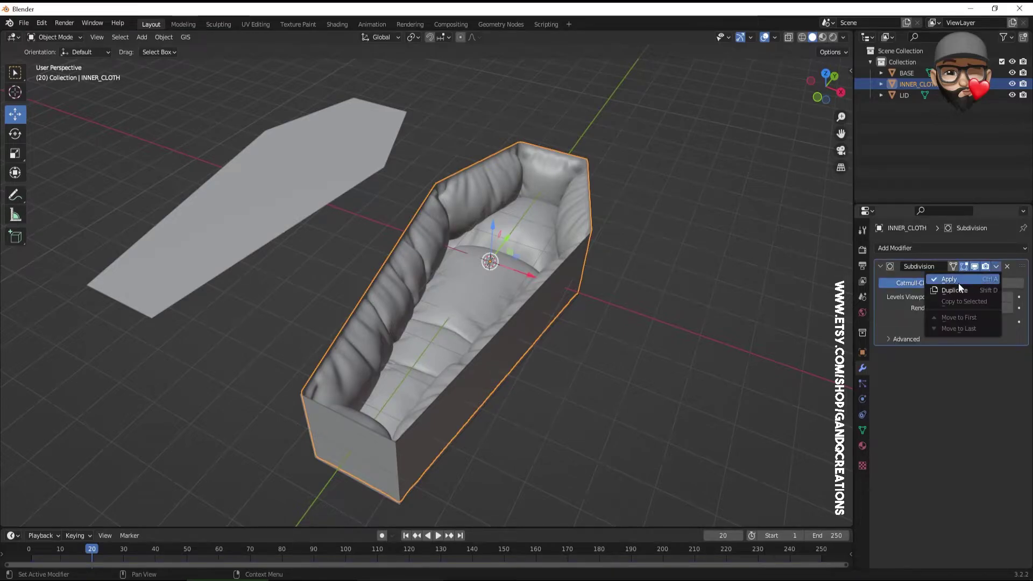
pyautogui.click(950, 280)
pyautogui.click(632, 311)
pyautogui.moveTo(632, 311); pyautogui.dragTo(541, 280, button='middle')
pyautogui.click(531, 212)
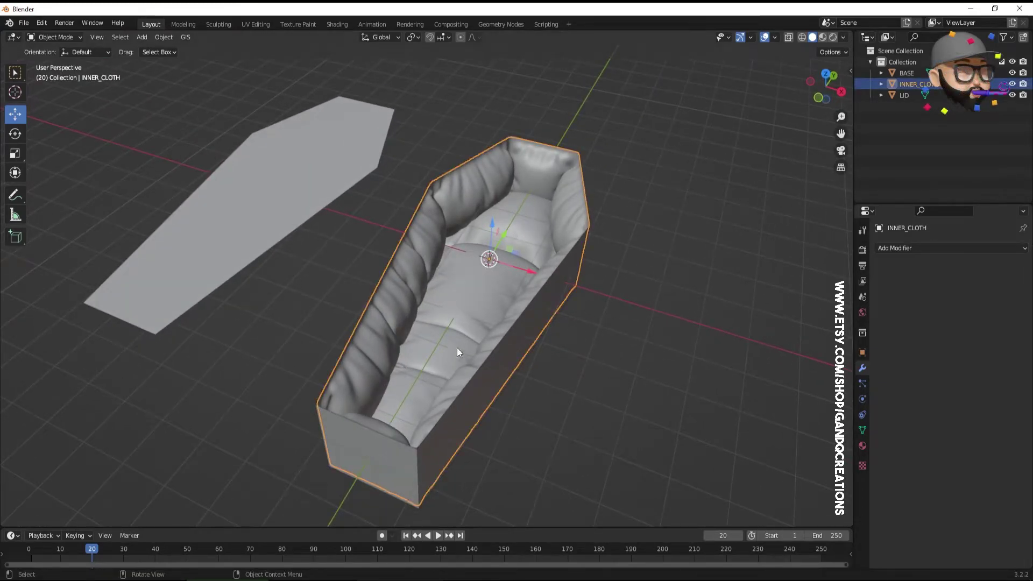
# Step: Try to thicken BASE by extruding all its faces outward along their normals
pyautogui.click(537, 330)
pyautogui.moveTo(538, 329); pyautogui.dragTo(397, 343, button='middle')
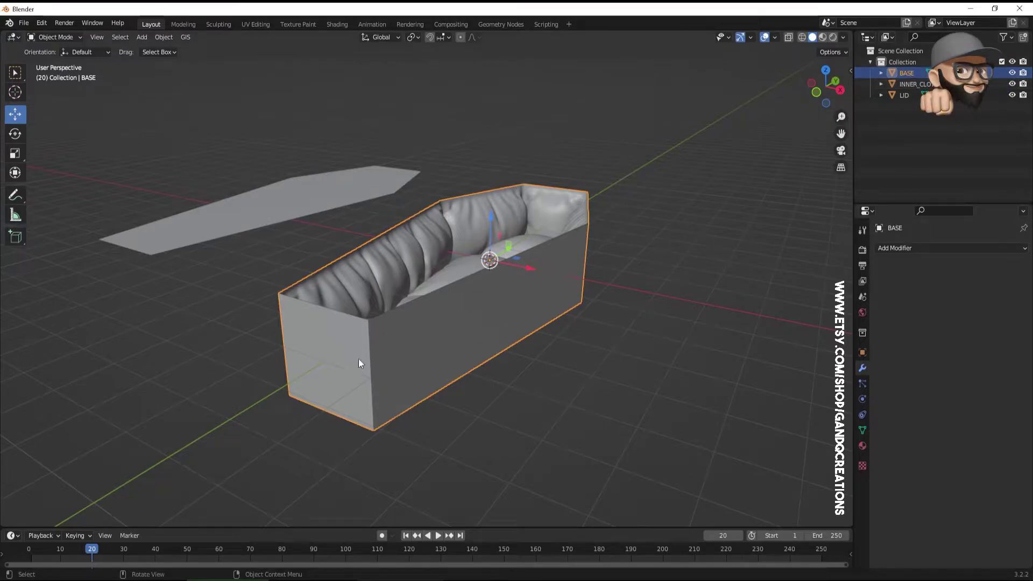
pyautogui.click(63, 38)
pyautogui.click(60, 61)
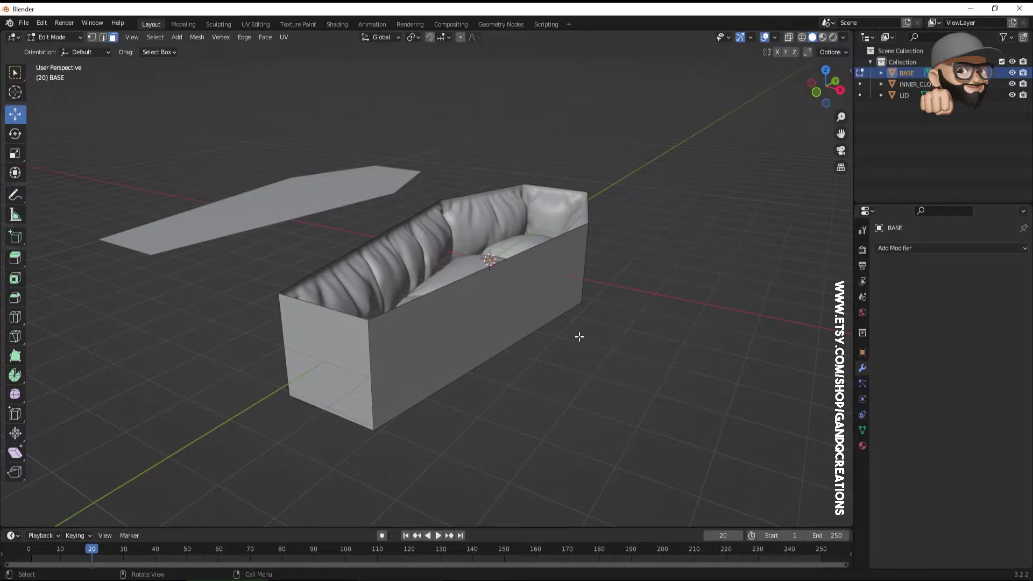
pyautogui.press('a')
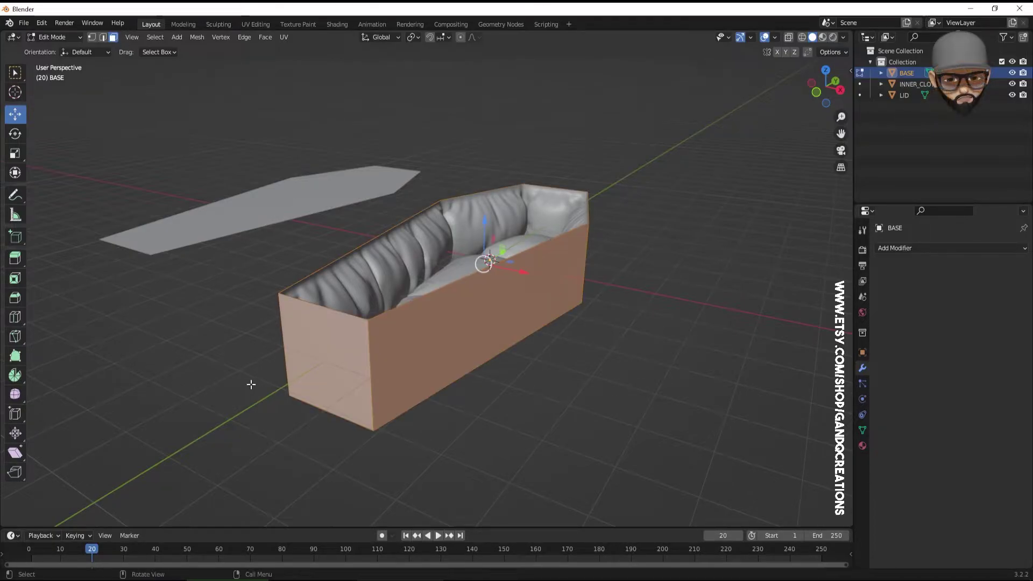
pyautogui.click(21, 262)
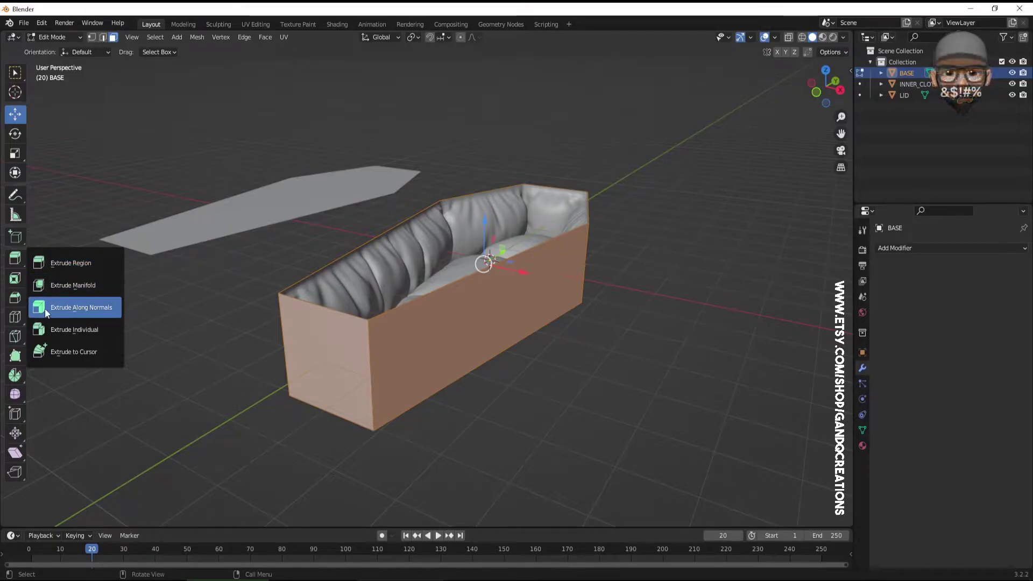
pyautogui.click(73, 311)
pyautogui.moveTo(485, 311); pyautogui.dragTo(490, 309)
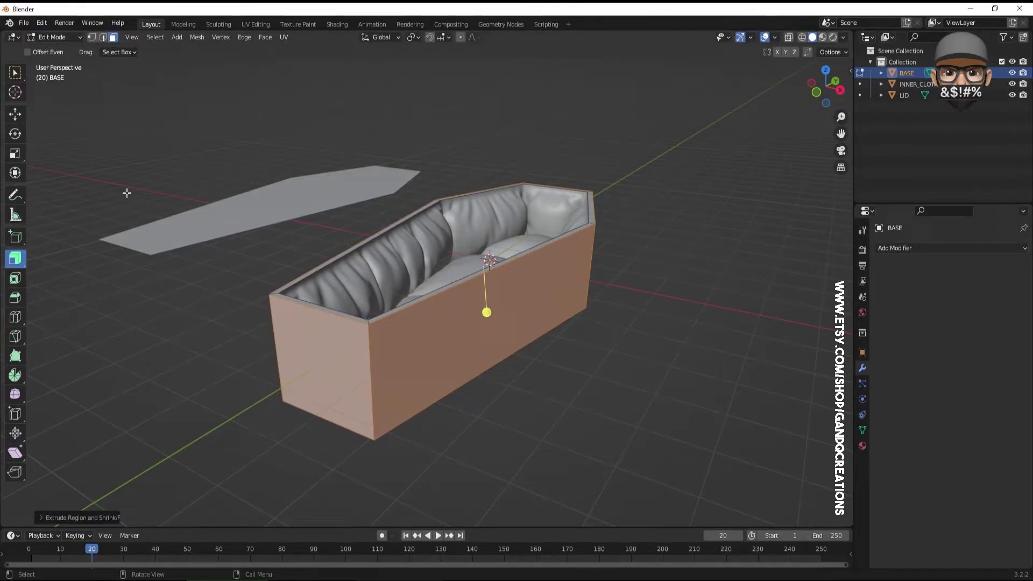
pyautogui.click(15, 114)
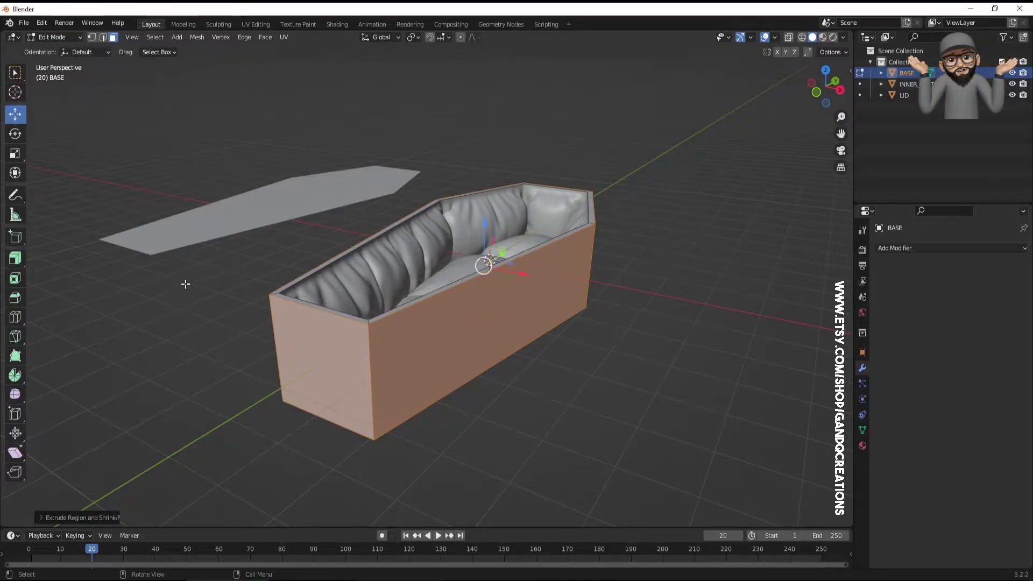
pyautogui.click(62, 38)
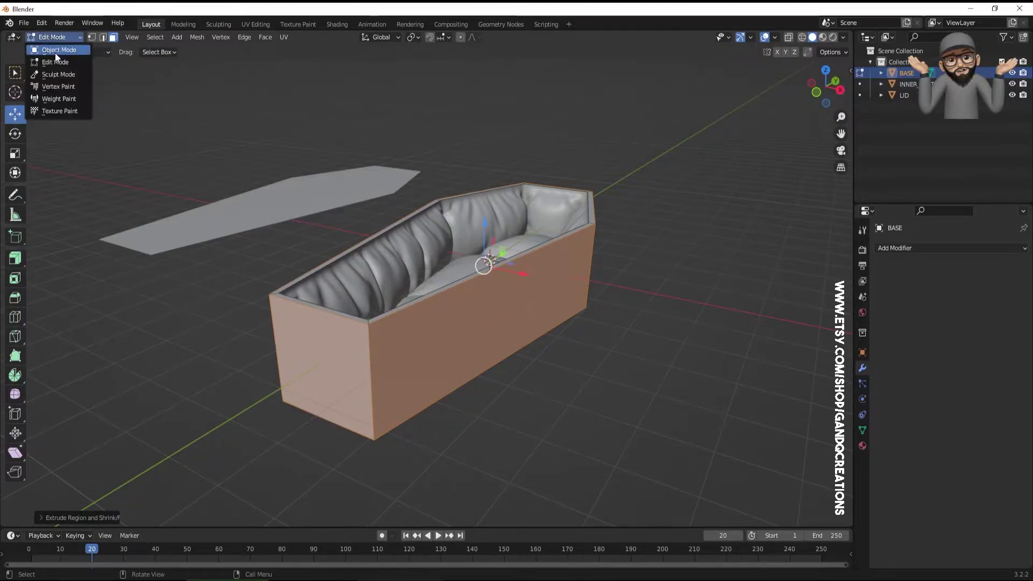
pyautogui.click(58, 50)
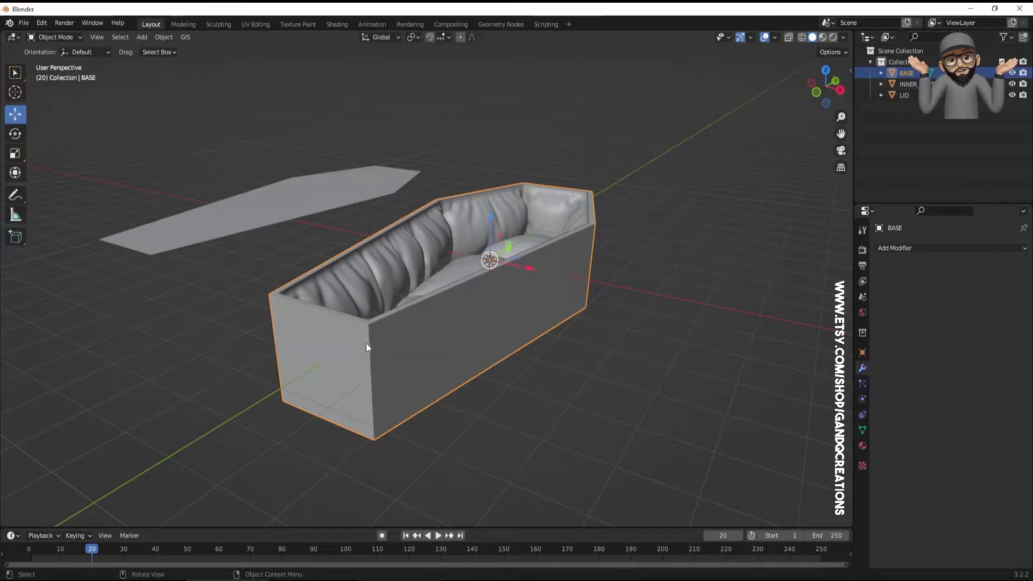
# Step: Undo the extrusion along normals on BASE, clear its face selection and return to Object Mode
pyautogui.moveTo(366, 347); pyautogui.dragTo(492, 360, button='middle')
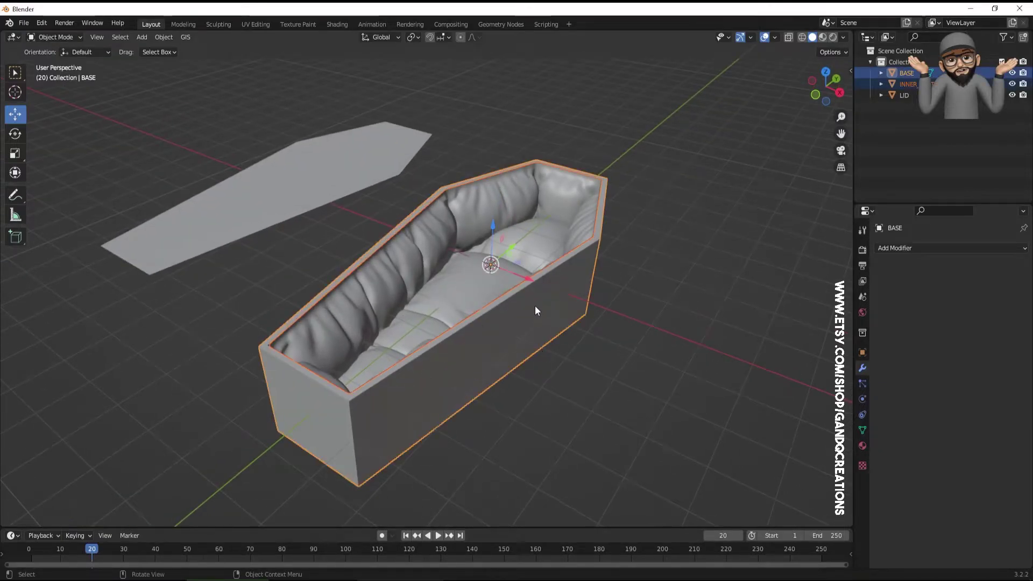
pyautogui.click(585, 353)
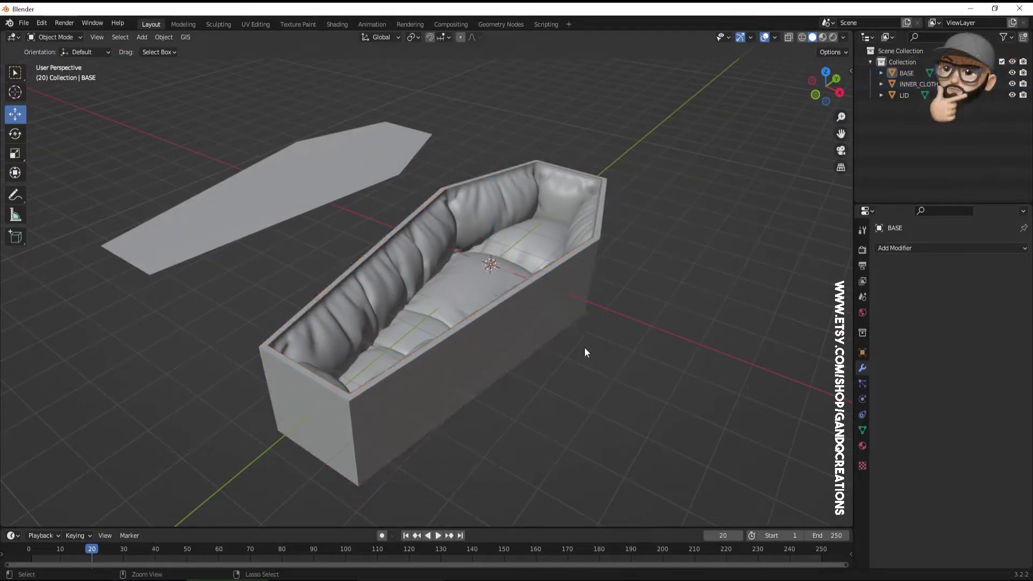
pyautogui.click(562, 329)
pyautogui.press('Tab')
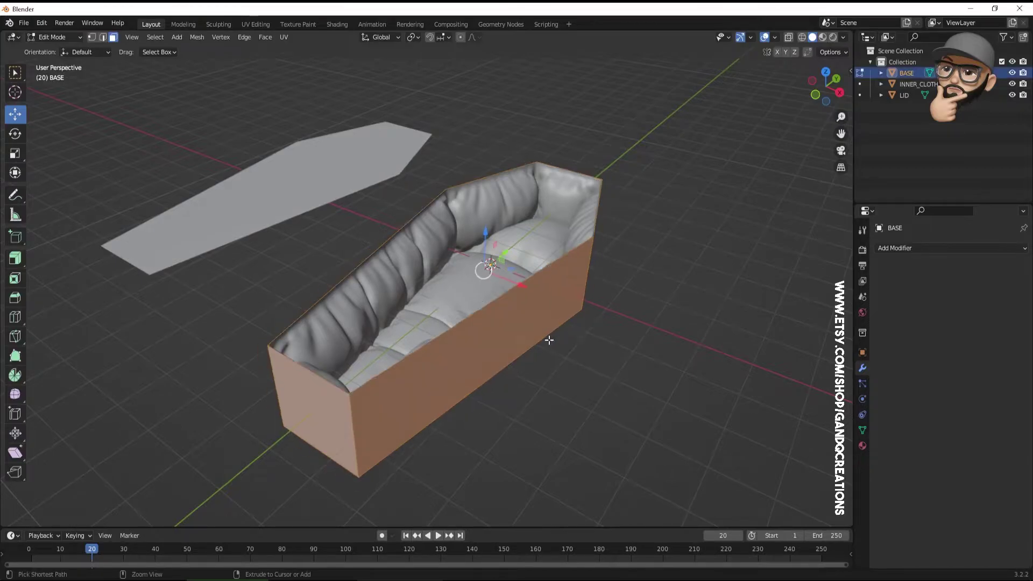
pyautogui.click(563, 358)
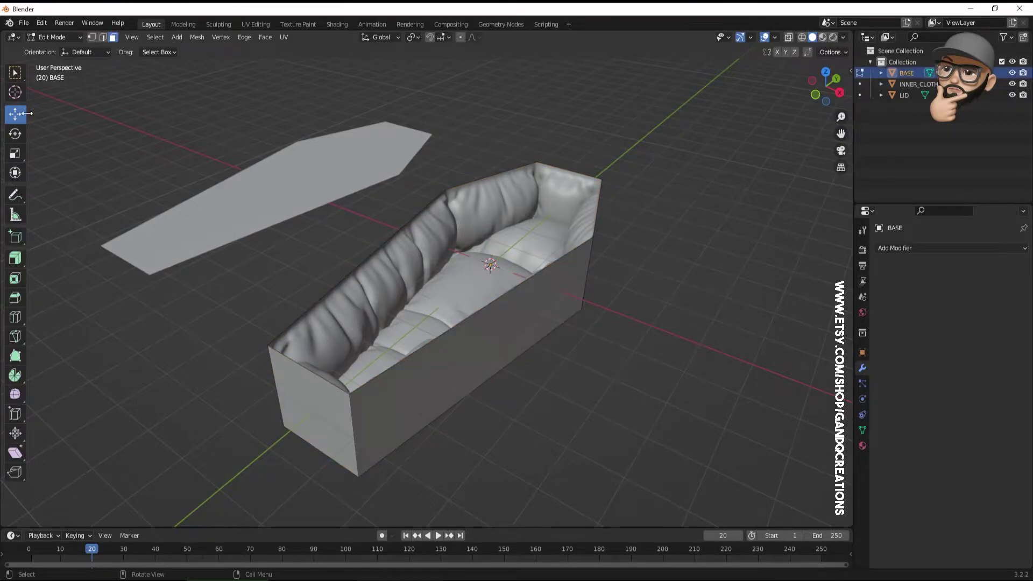
pyautogui.press('Tab')
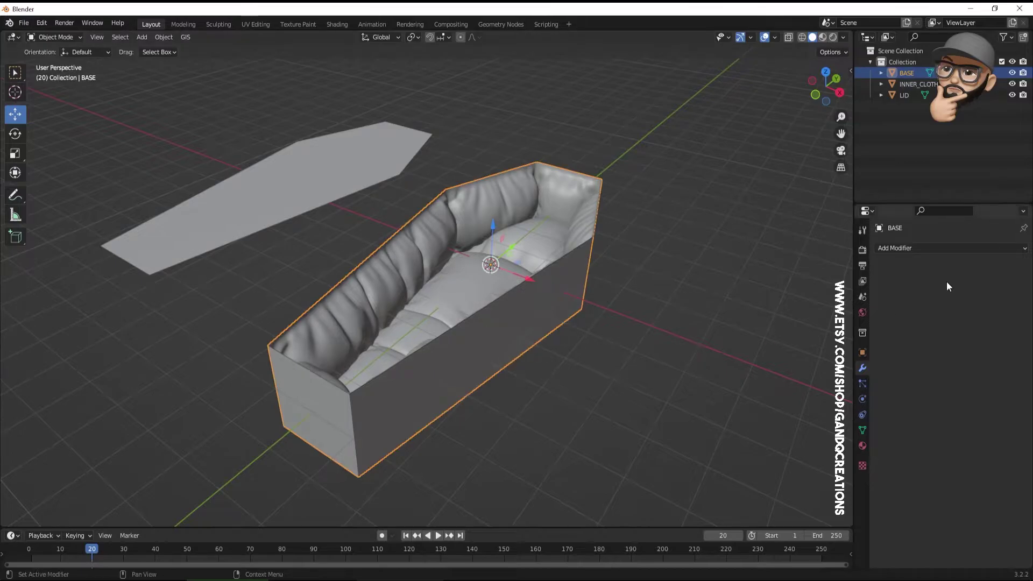
# Step: Add a Solidify modifier to BASE with a thickness of -0.17 m
pyautogui.click(932, 248)
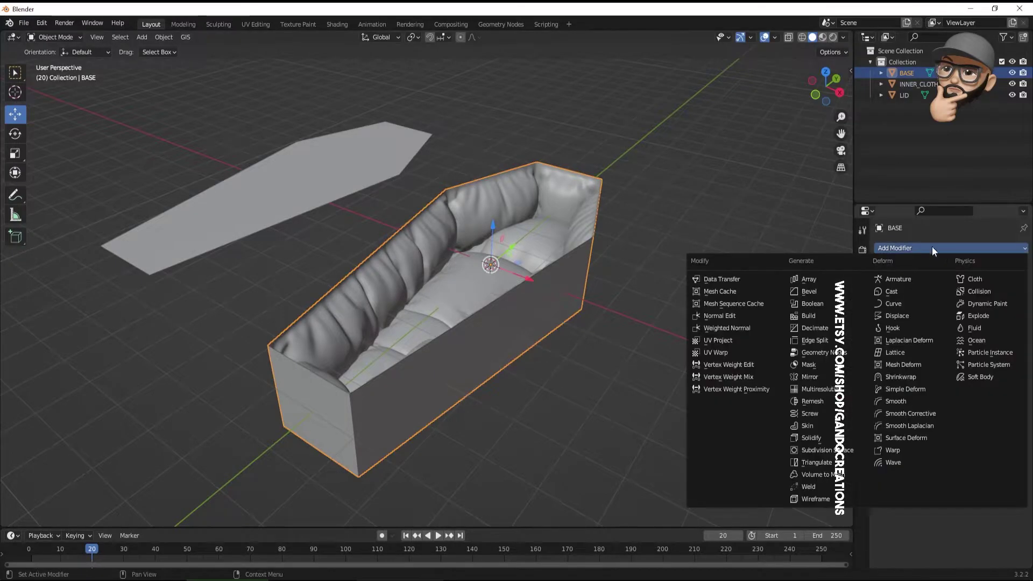
pyautogui.click(825, 438)
pyautogui.moveTo(979, 297); pyautogui.dragTo(935, 297)
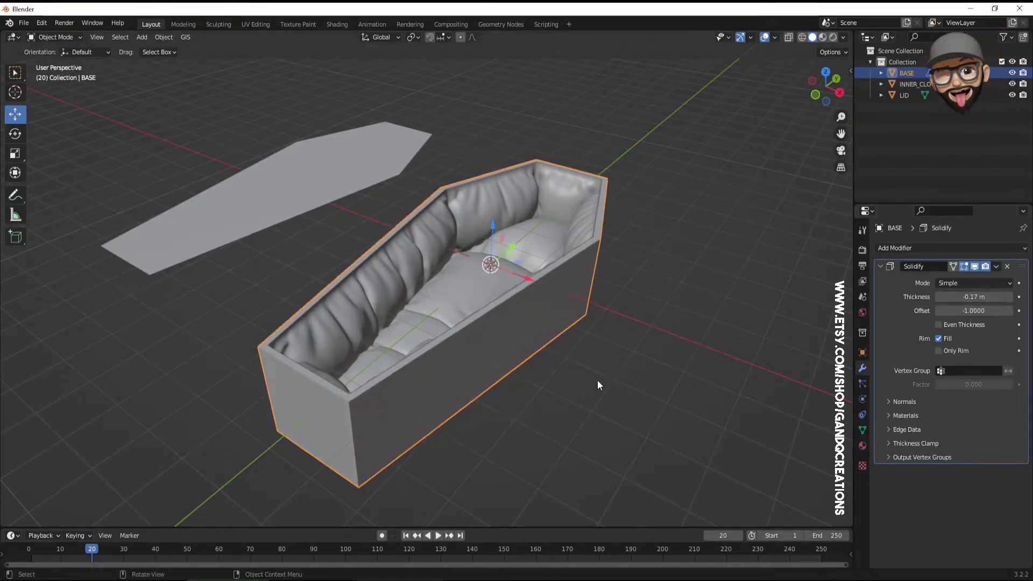
# Step: Add a Bevel modifier to BASE below Solidify, raise its segment count and slightly adjust its amount
pyautogui.click(928, 251)
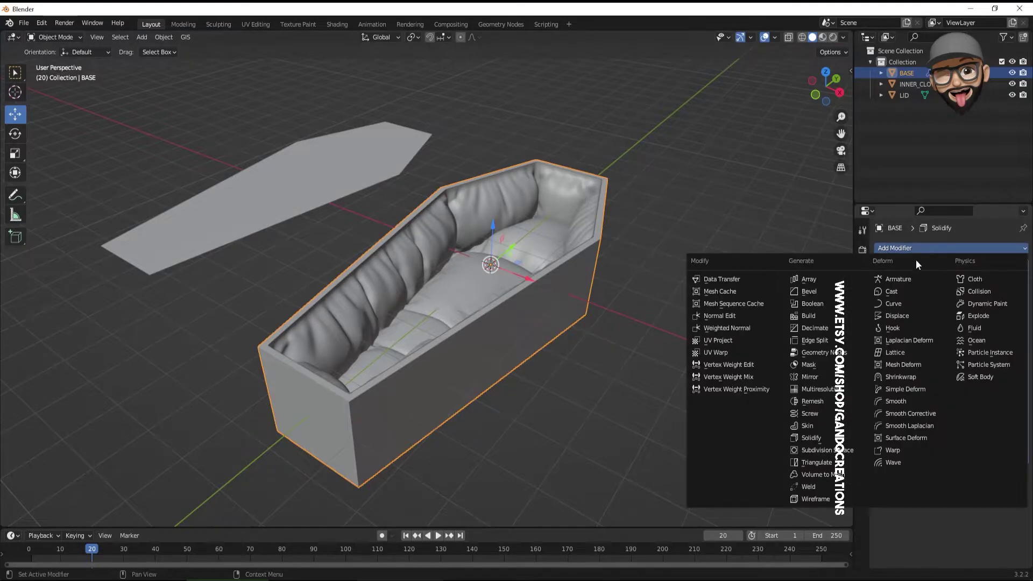
pyautogui.click(819, 292)
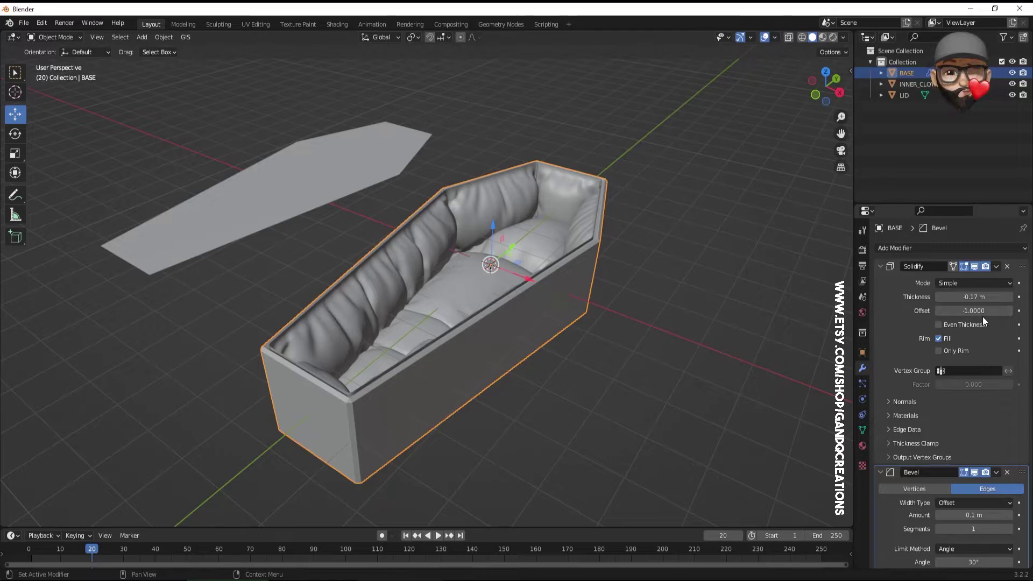
pyautogui.scroll(-1, 966, 501)
pyautogui.scroll(-1, 967, 497)
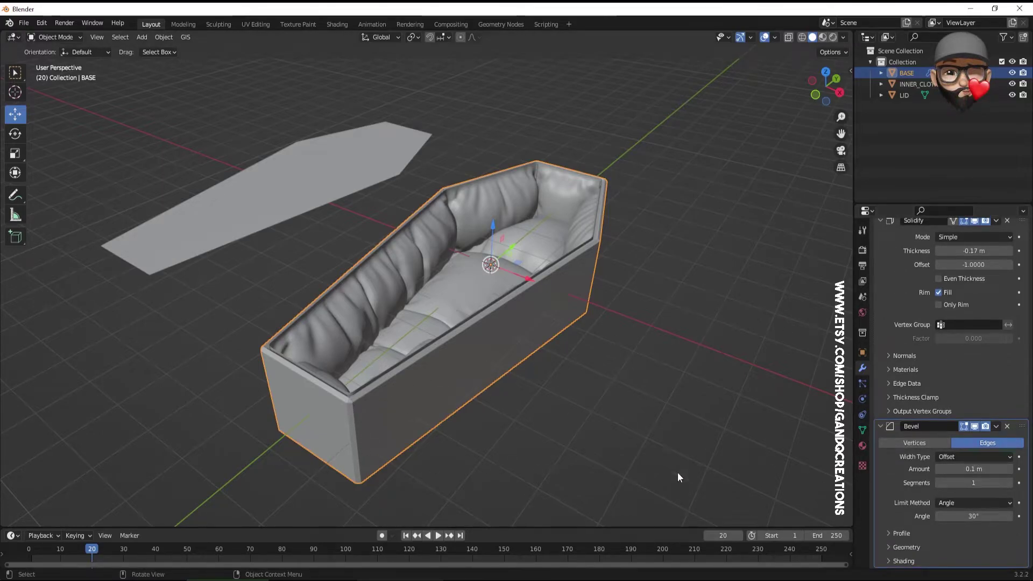
pyautogui.click(1010, 484)
pyautogui.click(1009, 484)
pyautogui.moveTo(974, 468)
pyautogui.mouseDown()
pyautogui.moveTo(996, 469)
pyautogui.moveTo(970, 469)
pyautogui.mouseUp()
pyautogui.click(531, 356)
pyautogui.moveTo(532, 357); pyautogui.dragTo(347, 251, button='middle')
pyautogui.click(396, 335)
pyautogui.moveTo(324, 299); pyautogui.dragTo(340, 231, button='middle')
pyautogui.click(403, 301)
# Step: Inset all faces of LID in Edit Mode to leave a narrow border around its outline
pyautogui.click(340, 235)
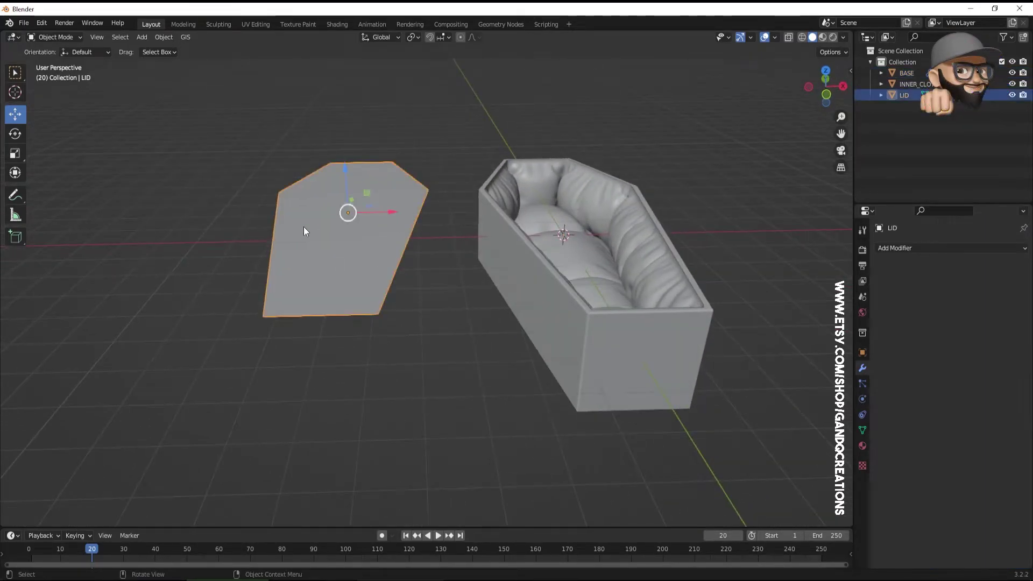
pyautogui.click(55, 38)
pyautogui.click(52, 63)
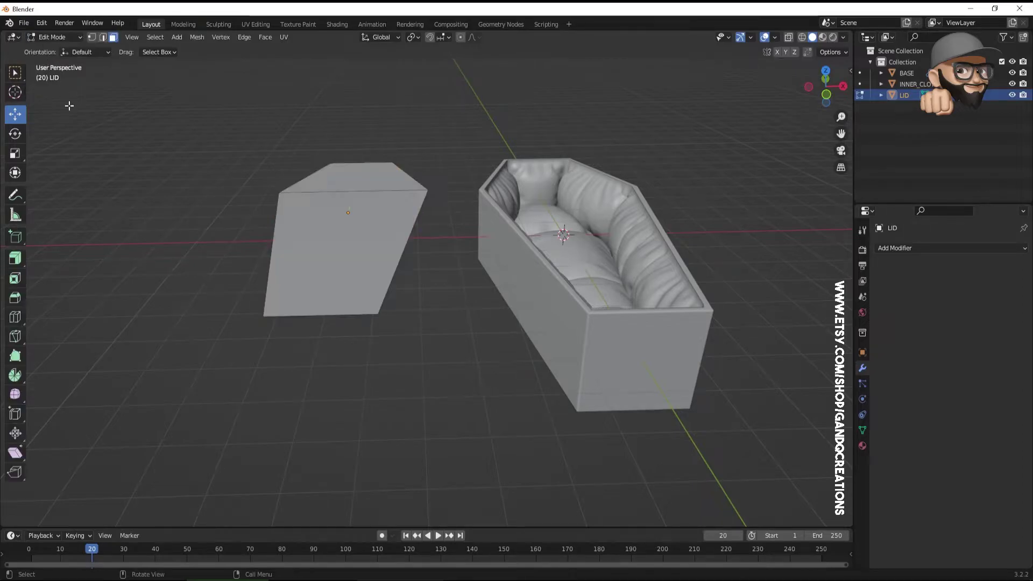
pyautogui.moveTo(128, 58); pyautogui.dragTo(127, 257, button='middle')
pyautogui.press('a')
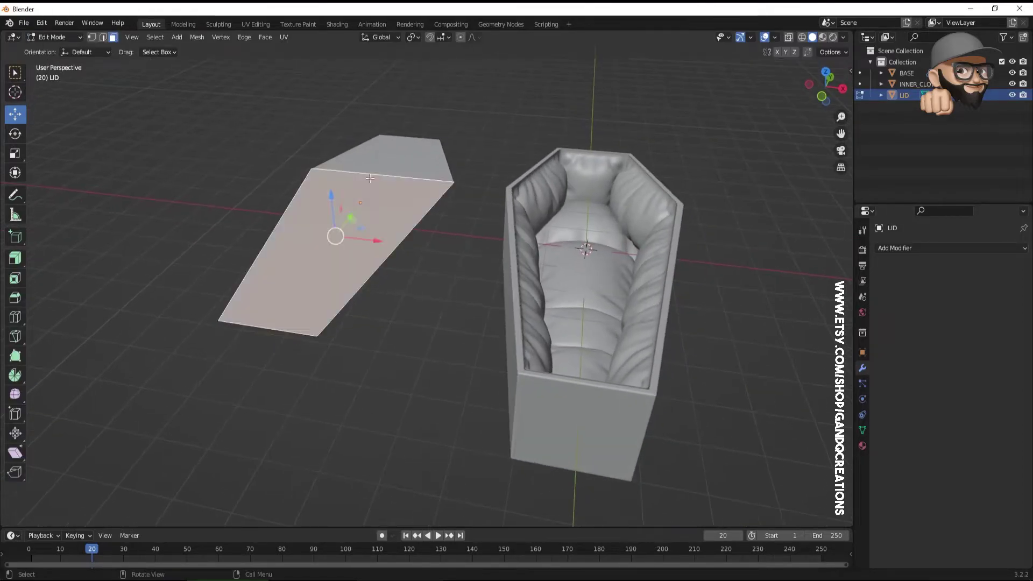
pyautogui.click(15, 281)
pyautogui.moveTo(392, 196); pyautogui.dragTo(370, 196)
pyautogui.press('c')
pyautogui.moveTo(370, 197)
pyautogui.mouseDown(button='middle')
pyautogui.moveTo(372, 180)
pyautogui.moveTo(373, 189)
pyautogui.mouseUp(button='middle')
# Step: Extrude the inset faces of LID slightly upward with Extrude Region
pyautogui.click(16, 258)
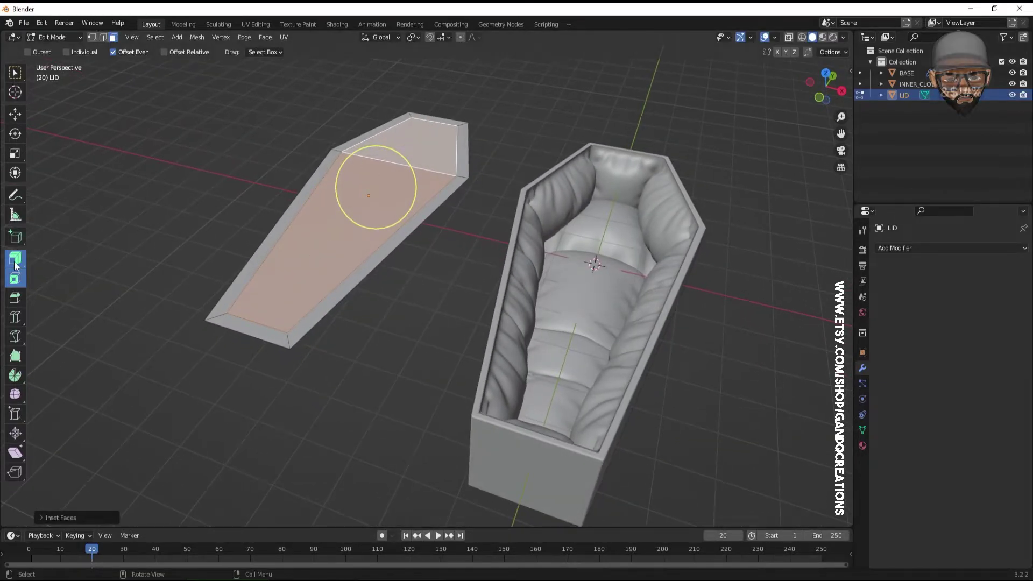
pyautogui.click(69, 263)
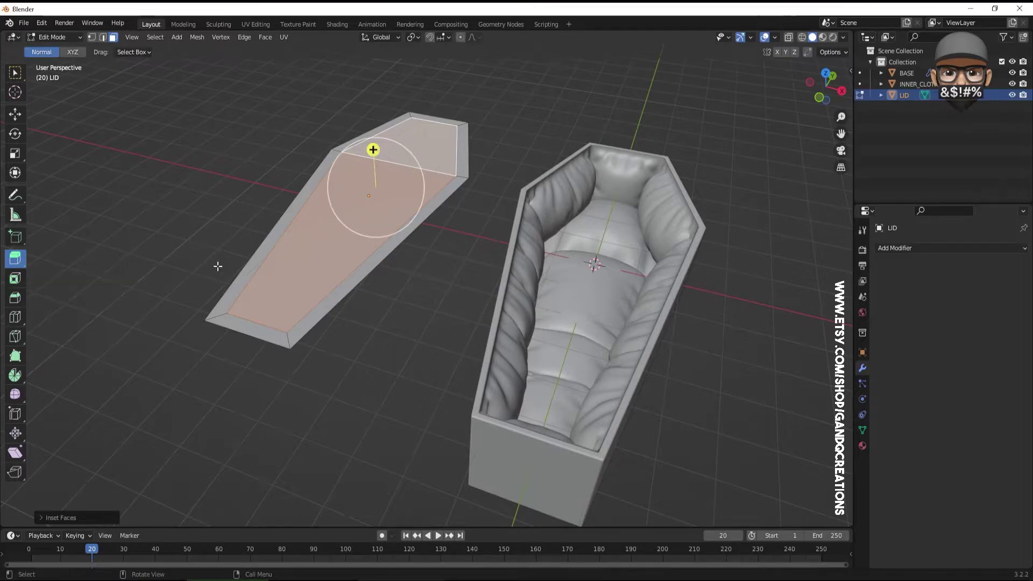
pyautogui.moveTo(371, 155); pyautogui.dragTo(377, 138)
pyautogui.click(16, 114)
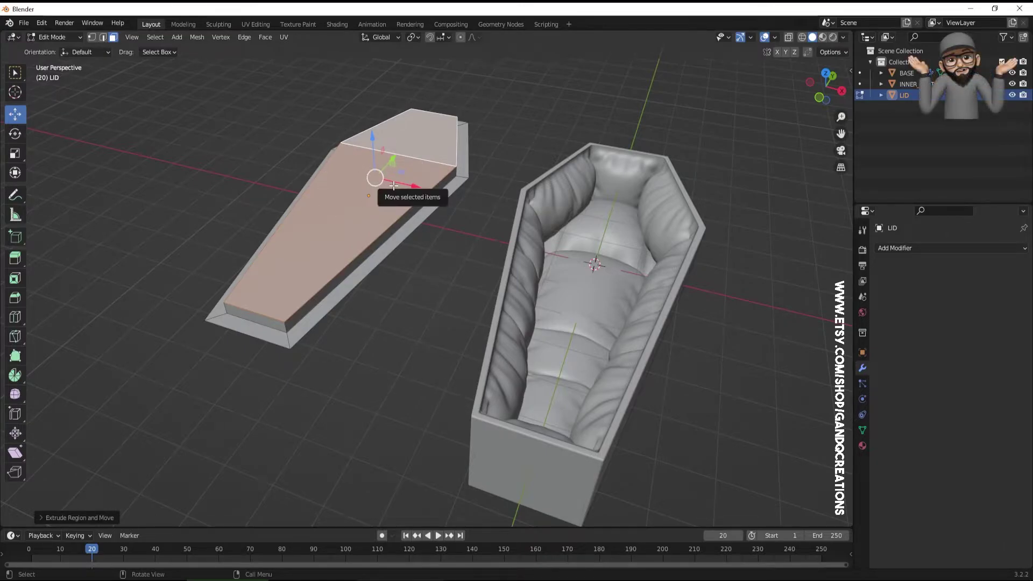
# Step: Scale the raised faces of LID to about 0.89 and shift them slightly along Y toward the foot end
pyautogui.press('s')
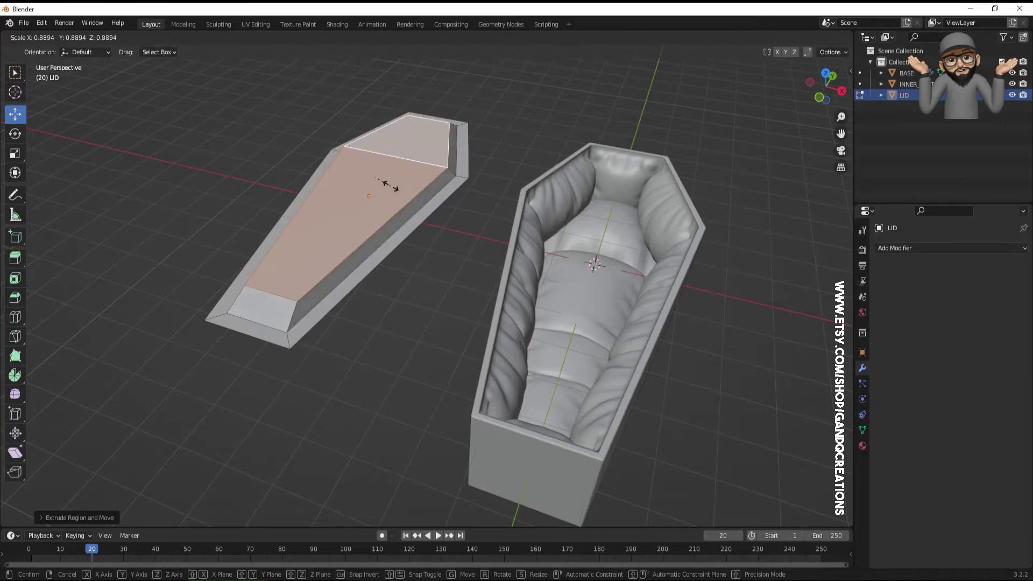
pyautogui.click(390, 189)
pyautogui.moveTo(389, 190); pyautogui.dragTo(414, 196, button='middle')
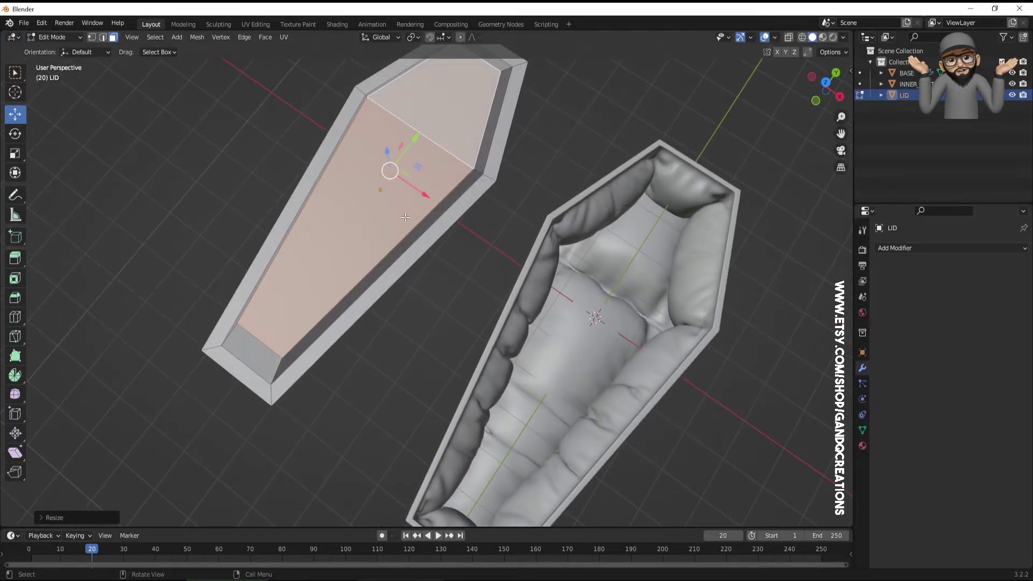
pyautogui.moveTo(411, 142); pyautogui.dragTo(406, 149)
# Step: Select the complete outer boundary edge loop of LID in edge select mode
pyautogui.moveTo(406, 149); pyautogui.dragTo(318, 253, button='middle')
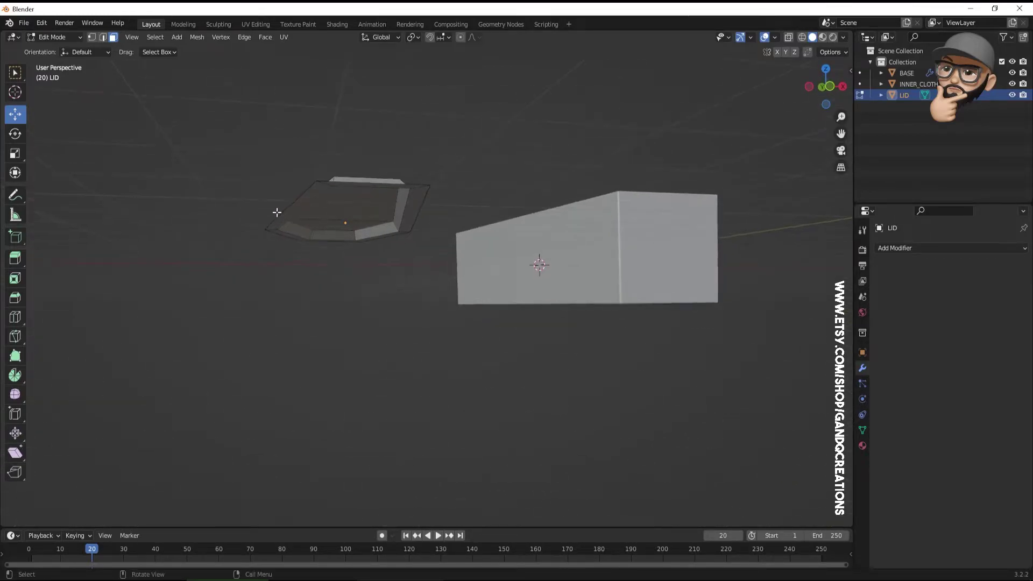
pyautogui.click(102, 37)
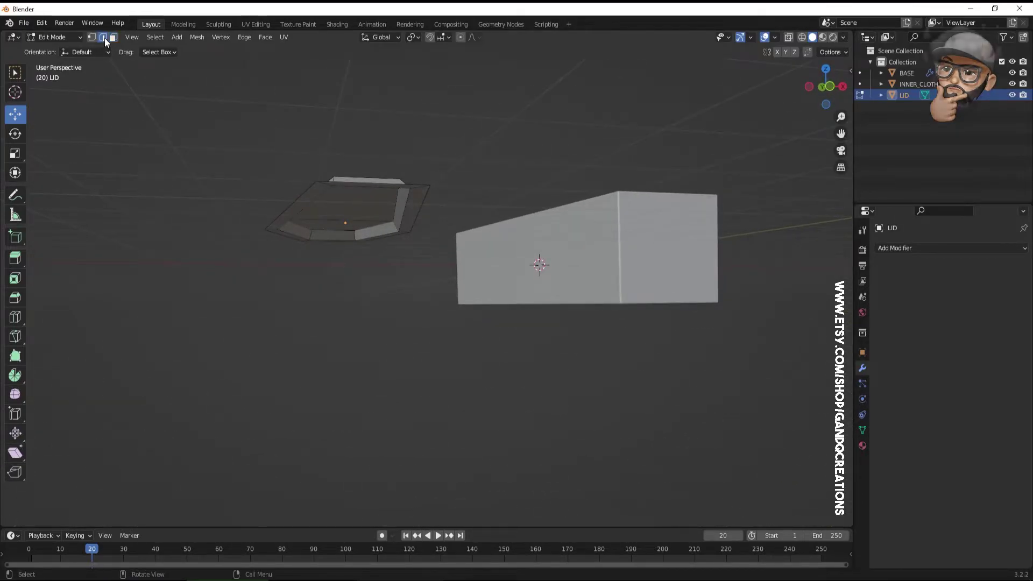
pyautogui.keyDown('alt'); pyautogui.click(292, 204); pyautogui.keyUp('alt')
pyautogui.moveTo(325, 297); pyautogui.dragTo(387, 296, button='middle')
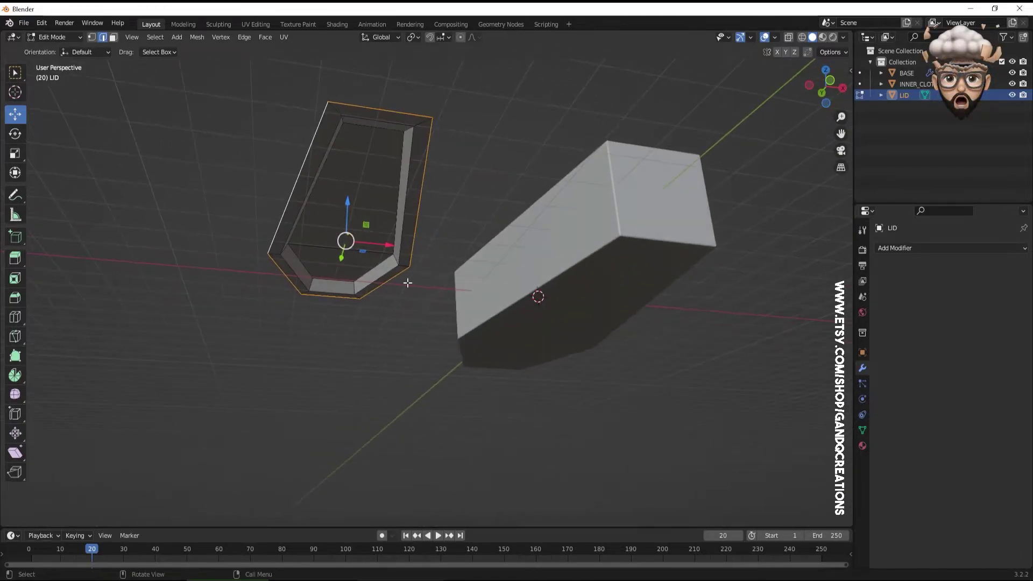
pyautogui.click(315, 131)
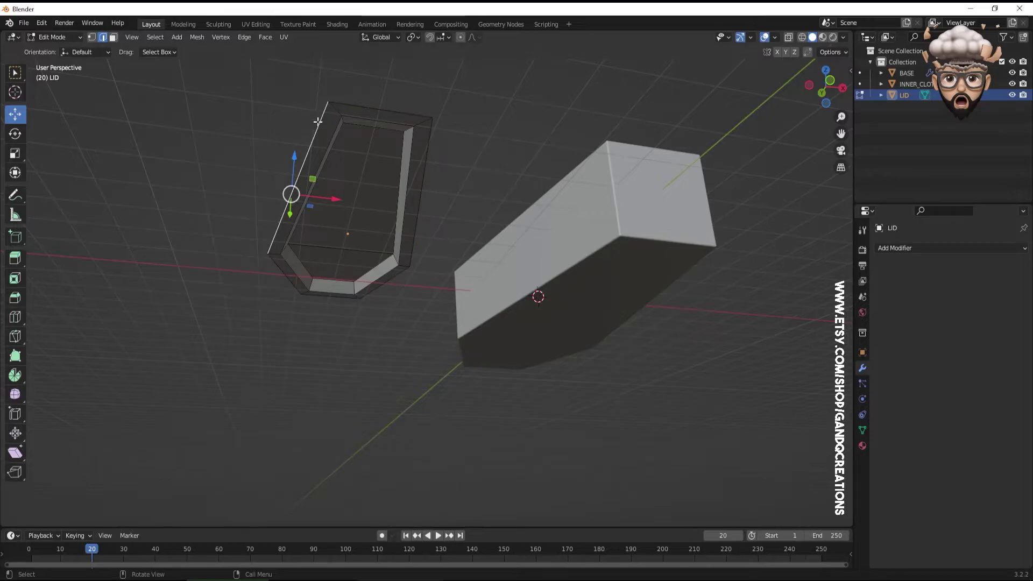
pyautogui.keyDown('alt'); pyautogui.click(339, 103); pyautogui.keyUp('alt')
pyautogui.moveTo(287, 214); pyautogui.dragTo(340, 307, button='middle')
pyautogui.moveTo(277, 282); pyautogui.dragTo(274, 256, button='middle')
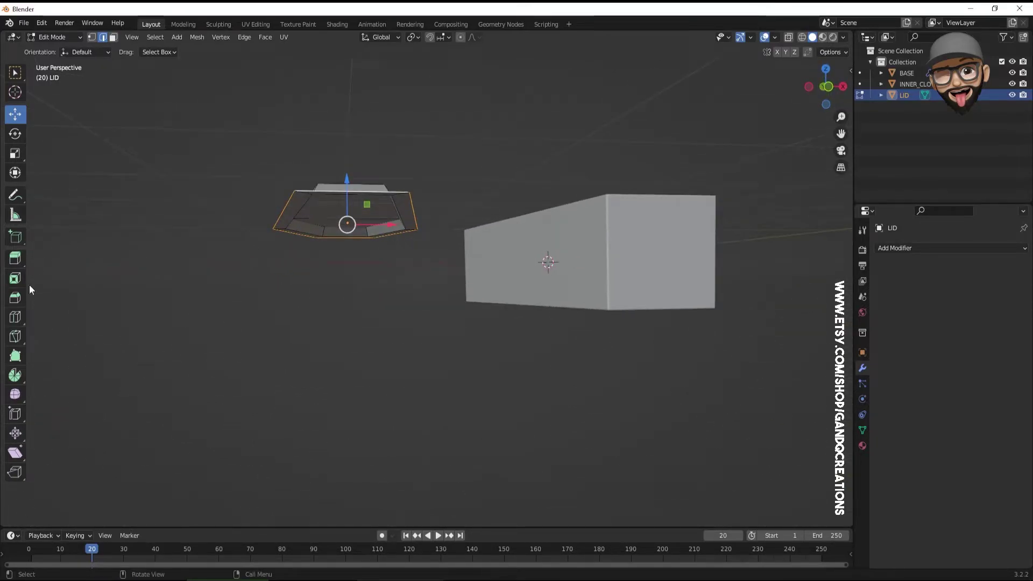
# Step: Try to extrude the outer edge loop of LID downward with Extrude Region
pyautogui.click(15, 257)
pyautogui.moveTo(345, 207); pyautogui.dragTo(340, 237)
pyautogui.hotkey('ctrl', 'z')
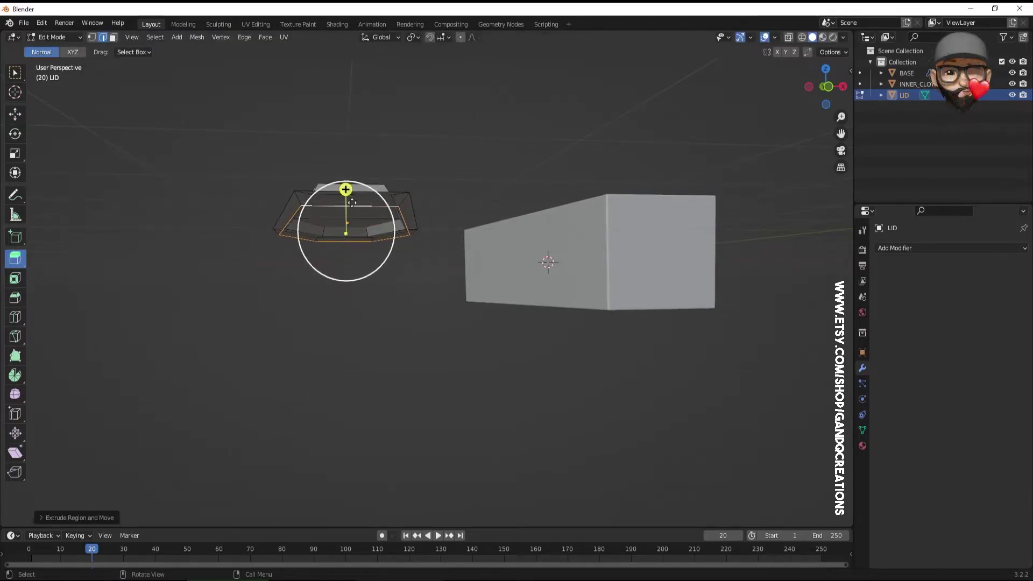
# Step: Try again to extrude LID's outer boundary edges with Extrude Region, undoing both attempts
pyautogui.moveTo(247, 283); pyautogui.dragTo(226, 300, button='middle')
pyautogui.moveTo(411, 166); pyautogui.dragTo(410, 177)
pyautogui.click(14, 259)
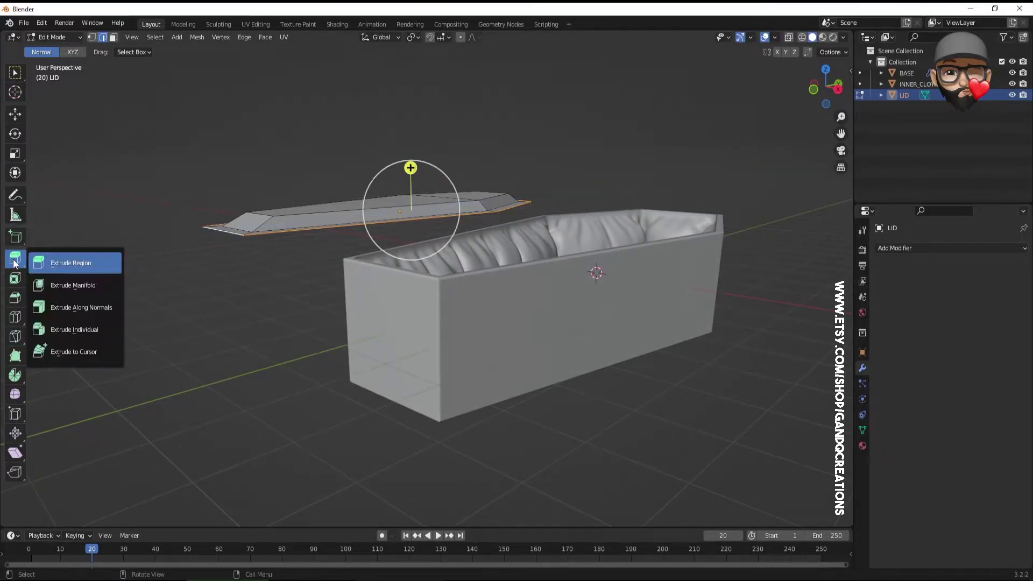
pyautogui.click(79, 264)
pyautogui.moveTo(410, 210)
pyautogui.mouseDown()
pyautogui.moveTo(411, 190)
pyautogui.moveTo(397, 218)
pyautogui.mouseUp()
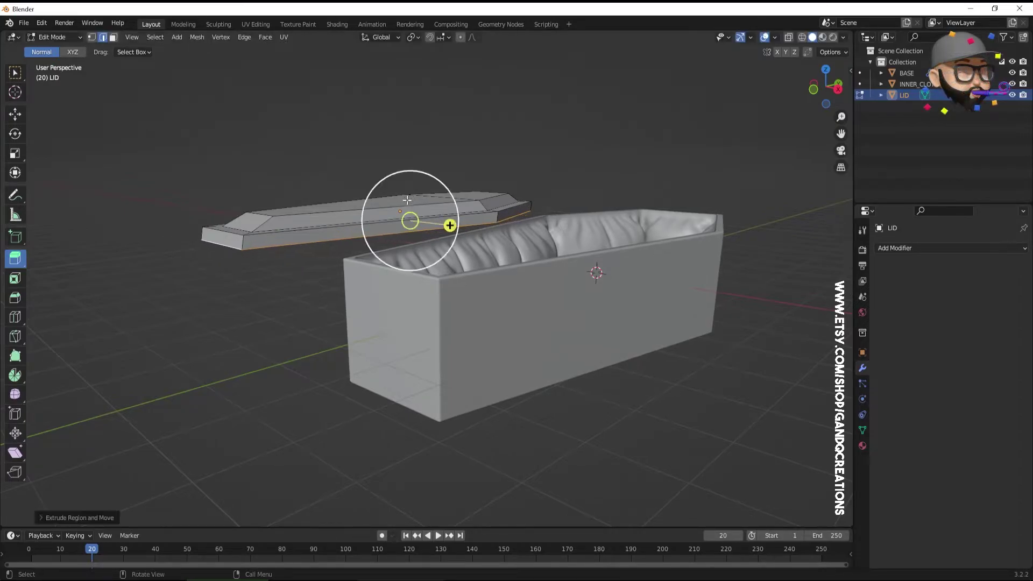
pyautogui.hotkey('ctrl', 'z')
pyautogui.moveTo(411, 167); pyautogui.dragTo(413, 196)
pyautogui.hotkey('ctrl', 'z')
# Step: Move the outer edge loop of LID down along Z to form a shallow vertical rim
pyautogui.moveTo(412, 195); pyautogui.dragTo(296, 274, button='middle')
pyautogui.moveTo(437, 253); pyautogui.dragTo(316, 280, button='middle')
pyautogui.moveTo(424, 253); pyautogui.dragTo(373, 277, button='middle')
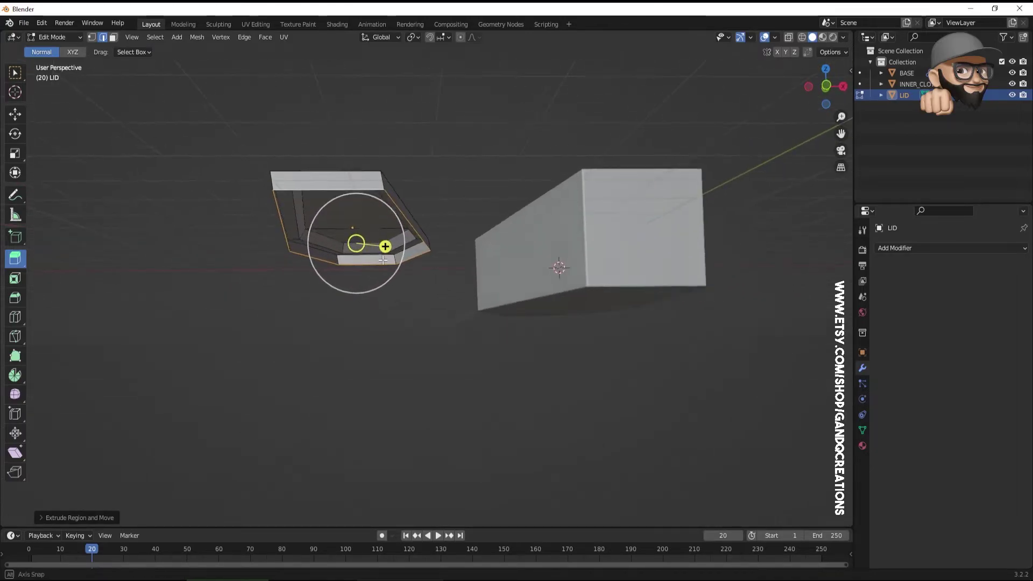
pyautogui.click(15, 114)
pyautogui.moveTo(354, 241); pyautogui.dragTo(339, 223, button='middle')
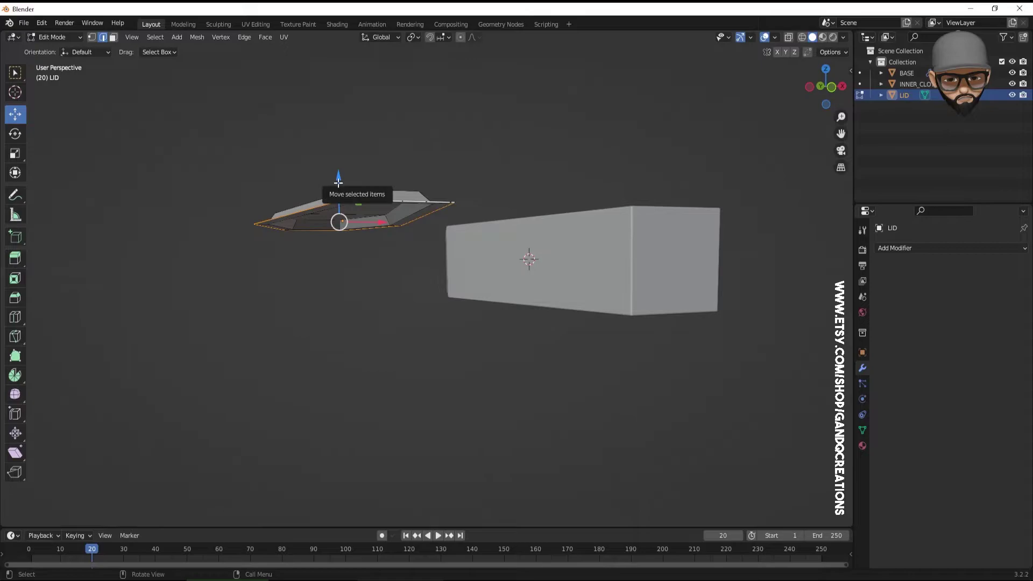
pyautogui.moveTo(338, 183); pyautogui.dragTo(340, 188)
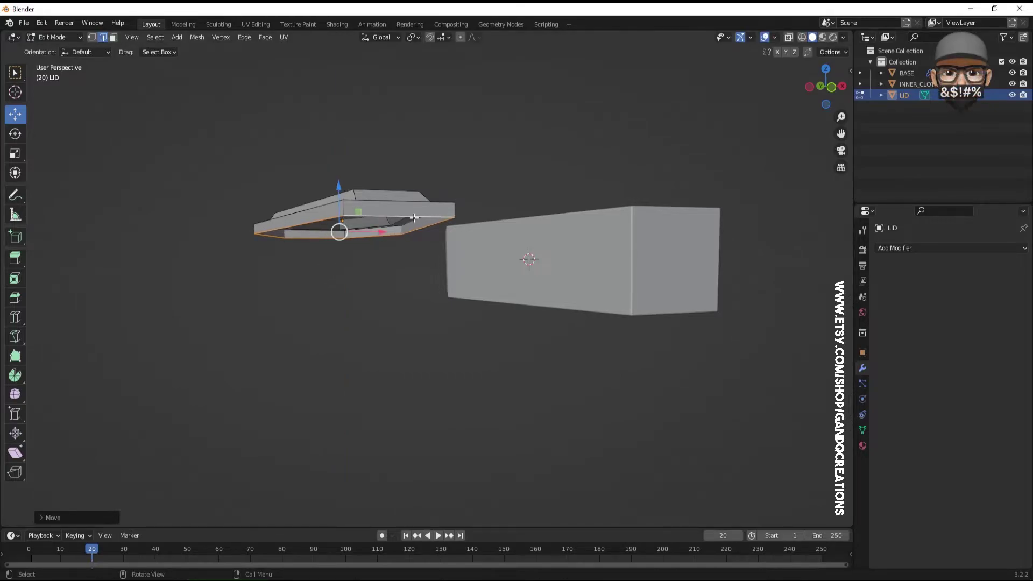
# Step: Fill the open underside of LID with a face and return to Object Mode
pyautogui.click(339, 235)
pyautogui.click(222, 286)
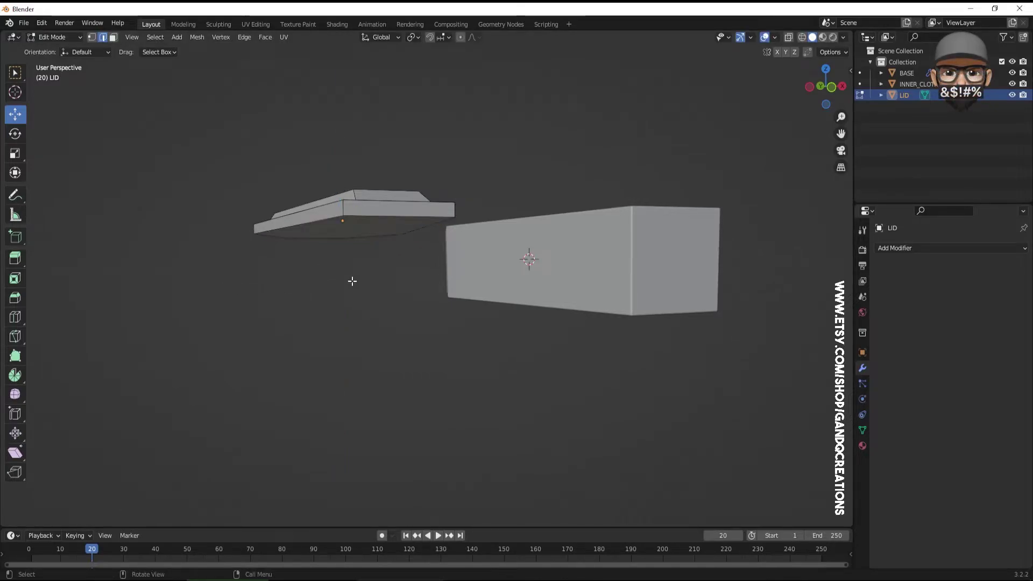
pyautogui.press('Tab')
pyautogui.press('Tab')
pyautogui.click(64, 39)
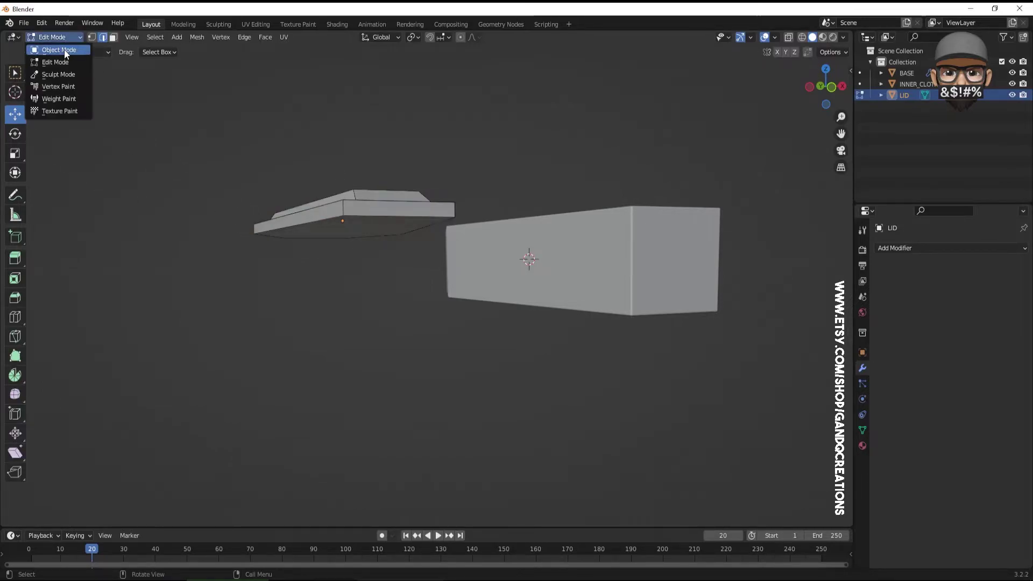
pyautogui.click(60, 50)
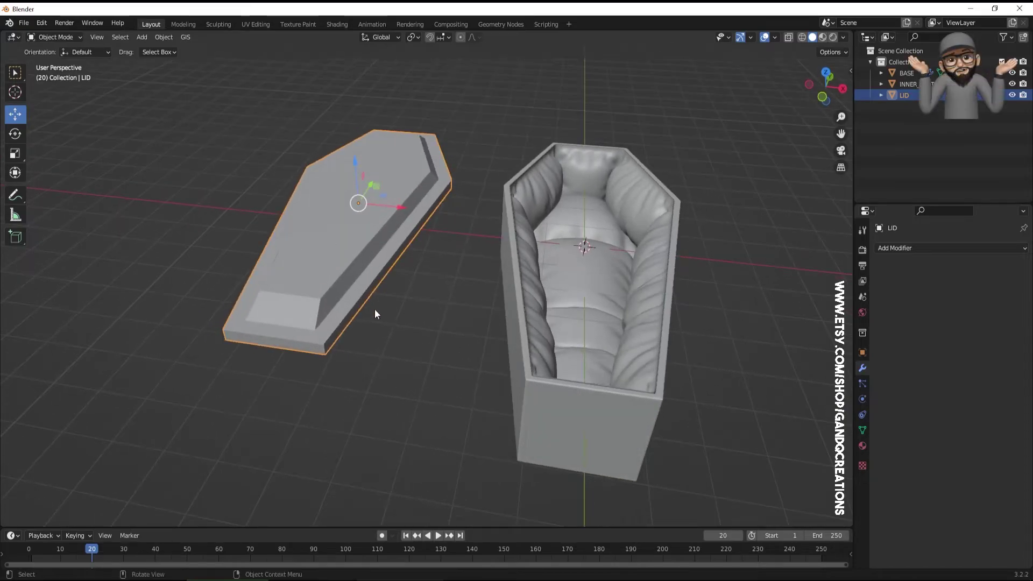
# Step: Move LID along X and Z over the coffin base and fine-tune its uniform scale
pyautogui.moveTo(375, 309); pyautogui.dragTo(376, 221, button='middle')
pyautogui.moveTo(399, 212); pyautogui.dragTo(623, 231)
pyautogui.moveTo(590, 179); pyautogui.dragTo(596, 168)
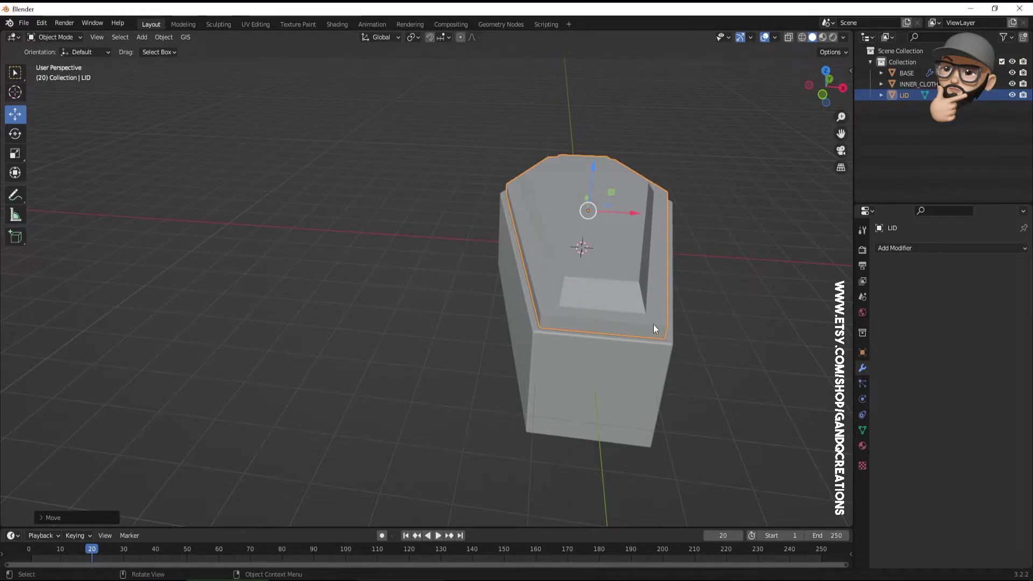
pyautogui.press('s')
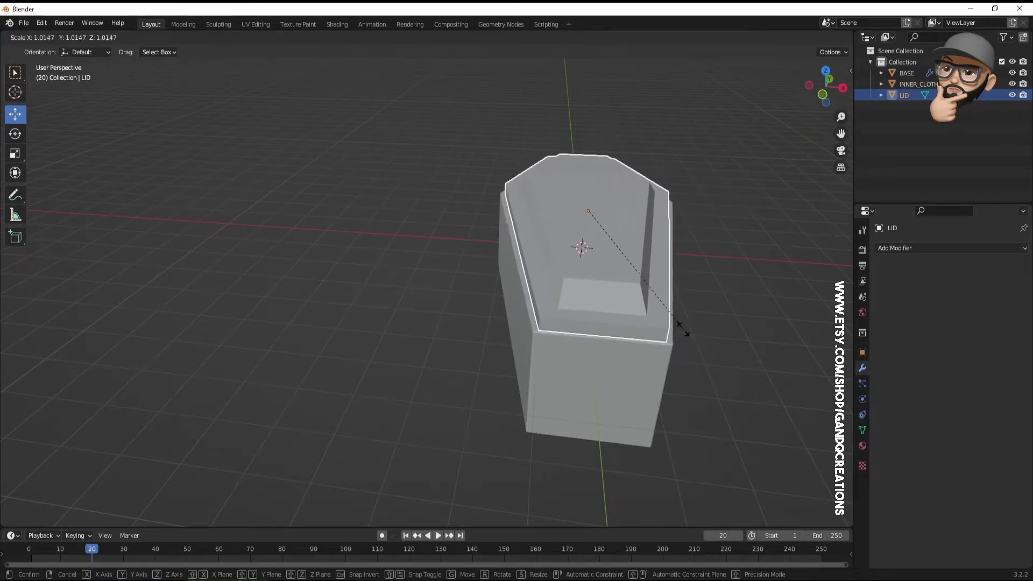
pyautogui.click(682, 328)
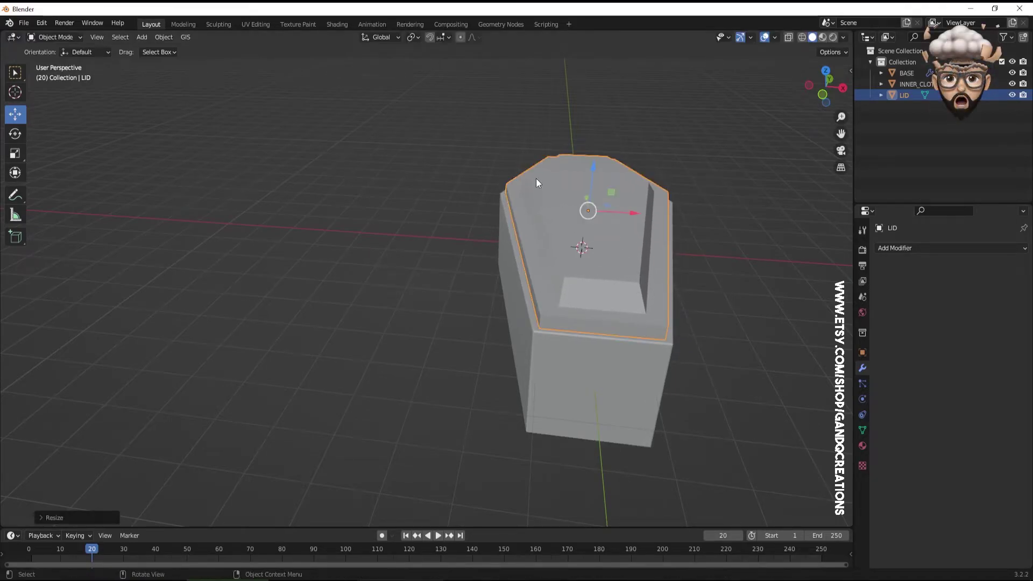
# Step: Adjust LID's height along Z so it sits on top of the coffin base
pyautogui.moveTo(593, 165); pyautogui.dragTo(593, 170)
pyautogui.click(701, 294)
pyautogui.moveTo(701, 293); pyautogui.dragTo(667, 356, button='middle')
pyautogui.click(537, 288)
pyautogui.moveTo(563, 215); pyautogui.dragTo(563, 208)
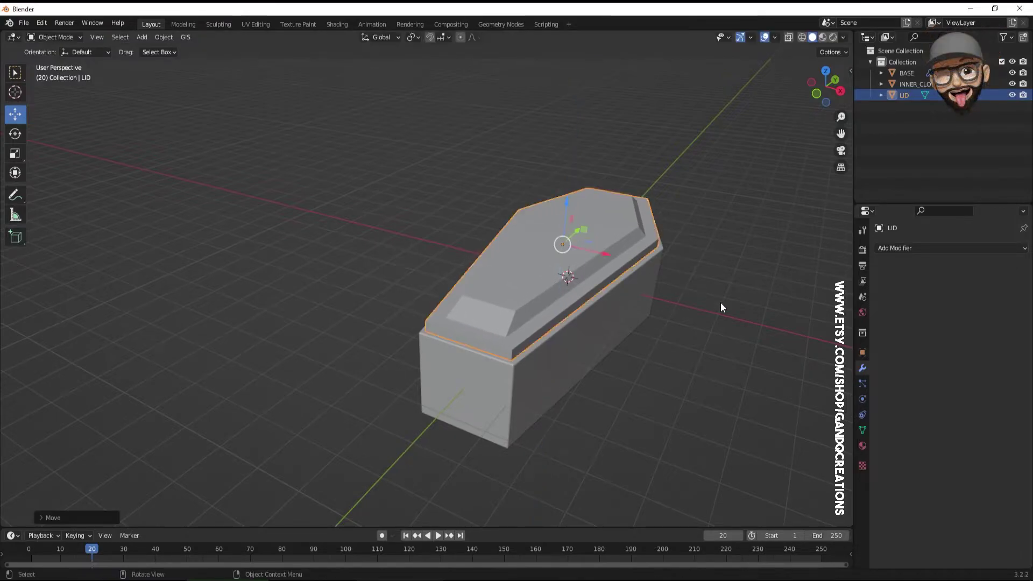
# Step: Add a Bevel modifier to LID with an amount of 0.25 m and 9 segments
pyautogui.click(910, 246)
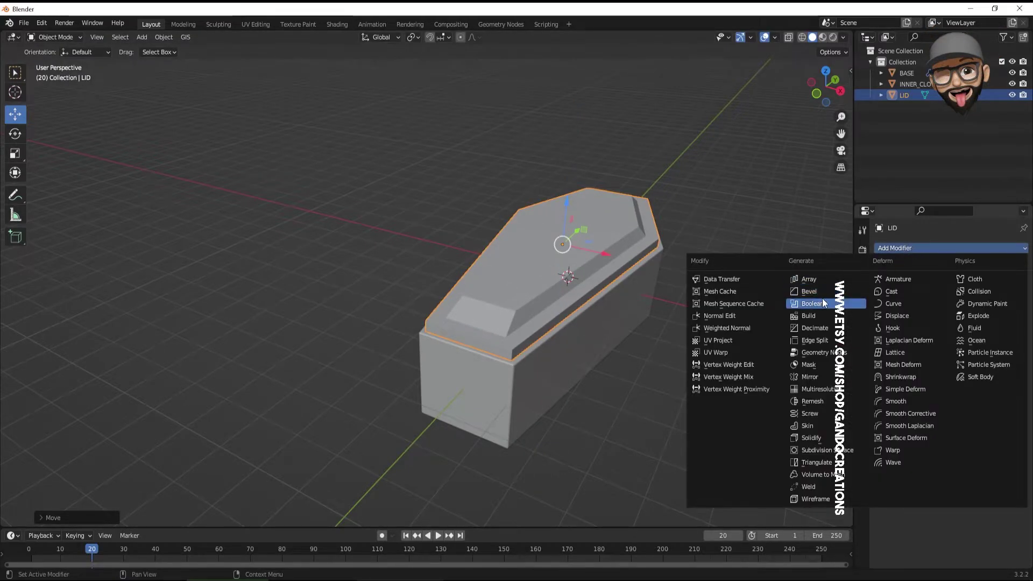
pyautogui.click(823, 291)
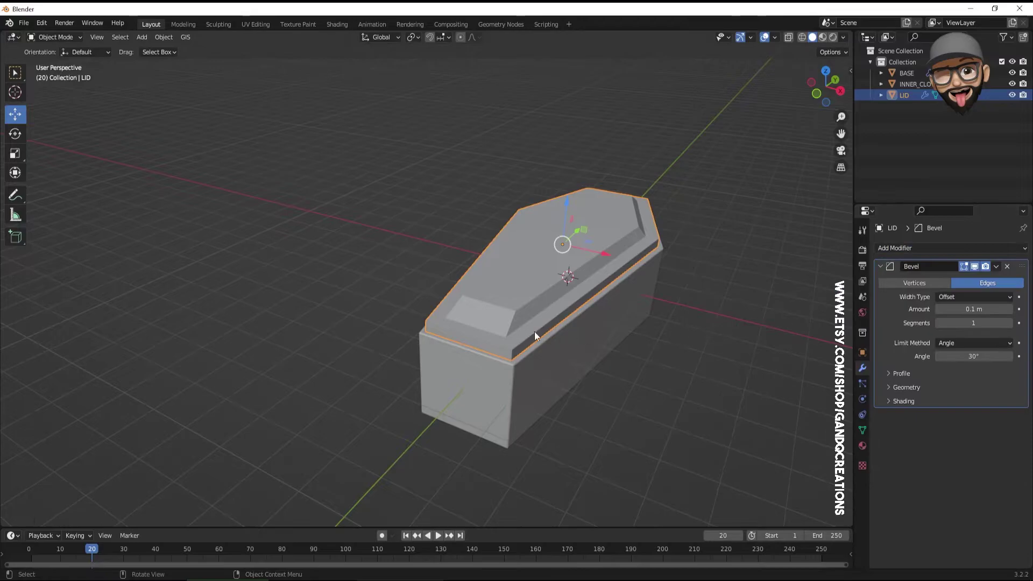
pyautogui.scroll(2, 538, 350)
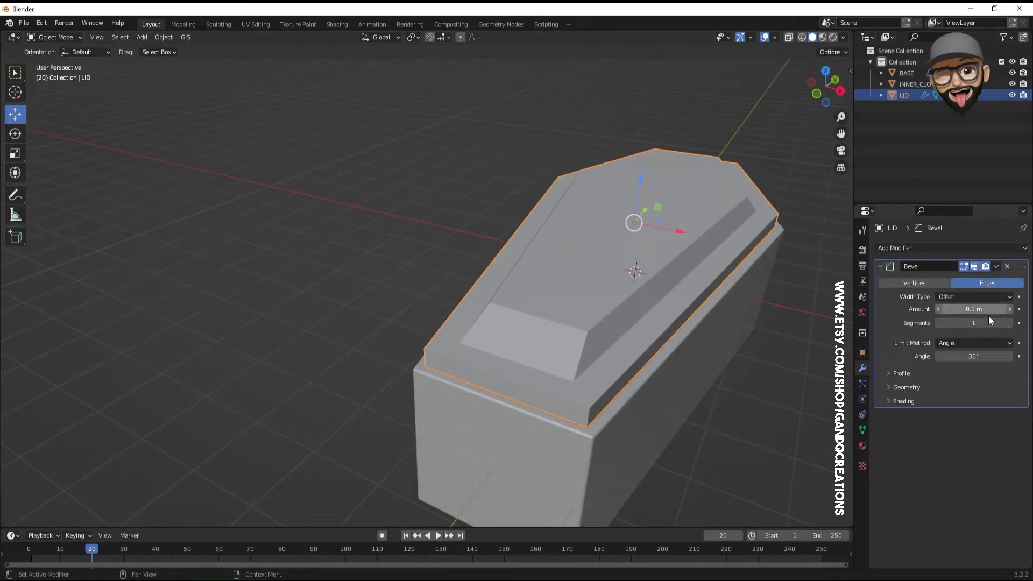
pyautogui.moveTo(974, 309); pyautogui.dragTo(990, 308)
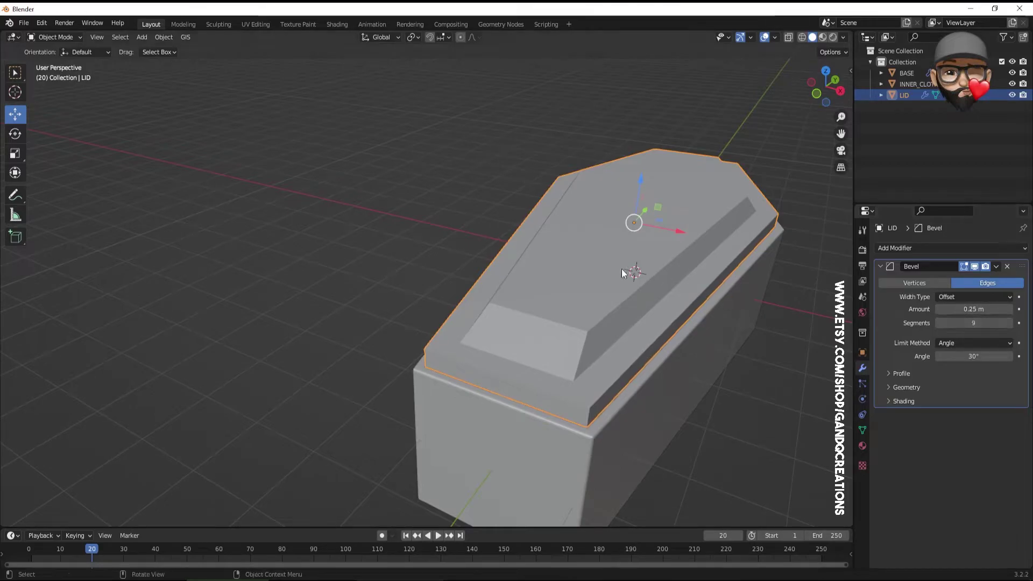
# Step: Apply All Transforms to LID and reselect it
pyautogui.click(349, 229)
pyautogui.click(573, 276)
pyautogui.hotkey('ctrl', 'a')
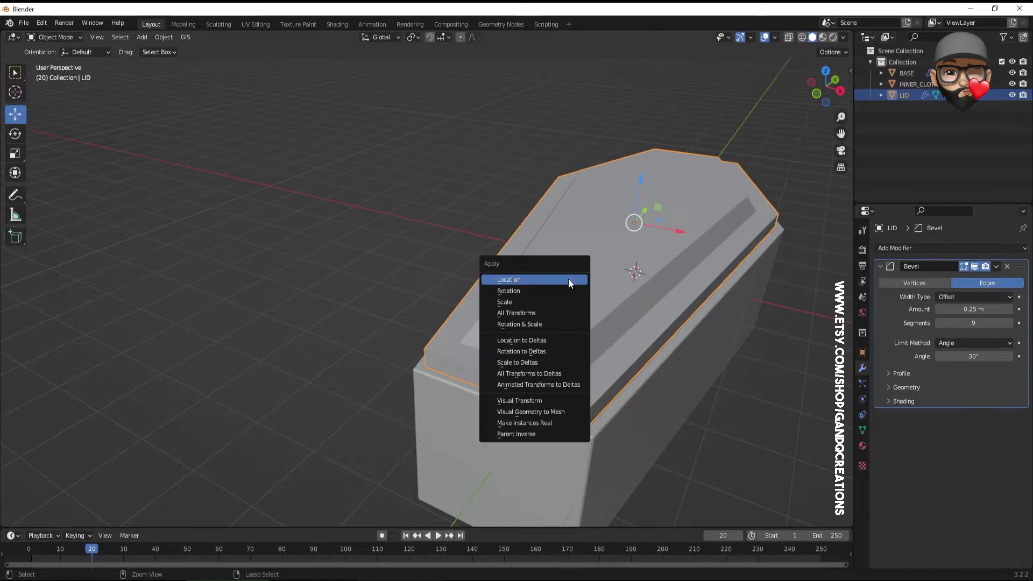
pyautogui.click(528, 311)
pyautogui.click(370, 256)
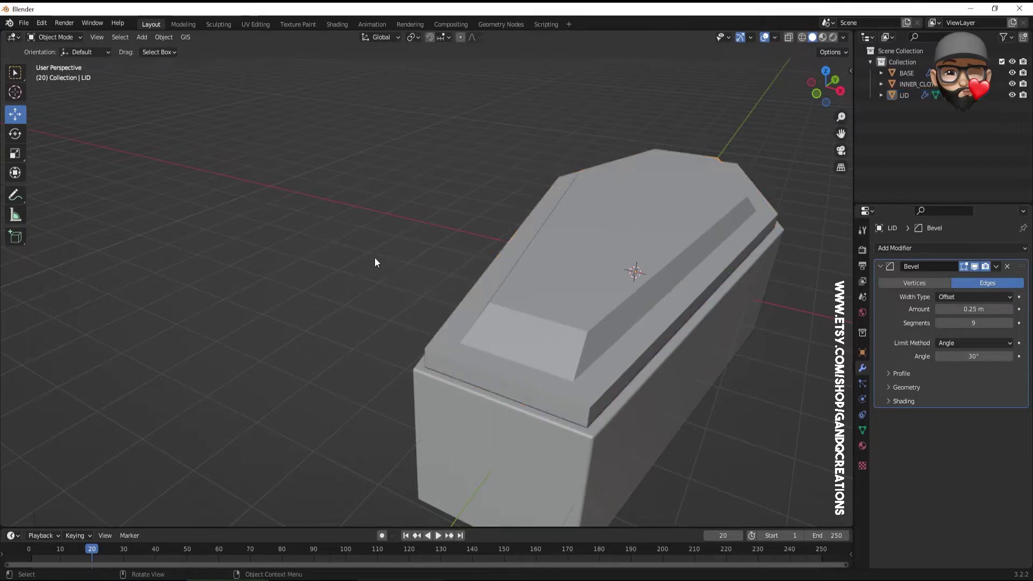
pyautogui.click(656, 251)
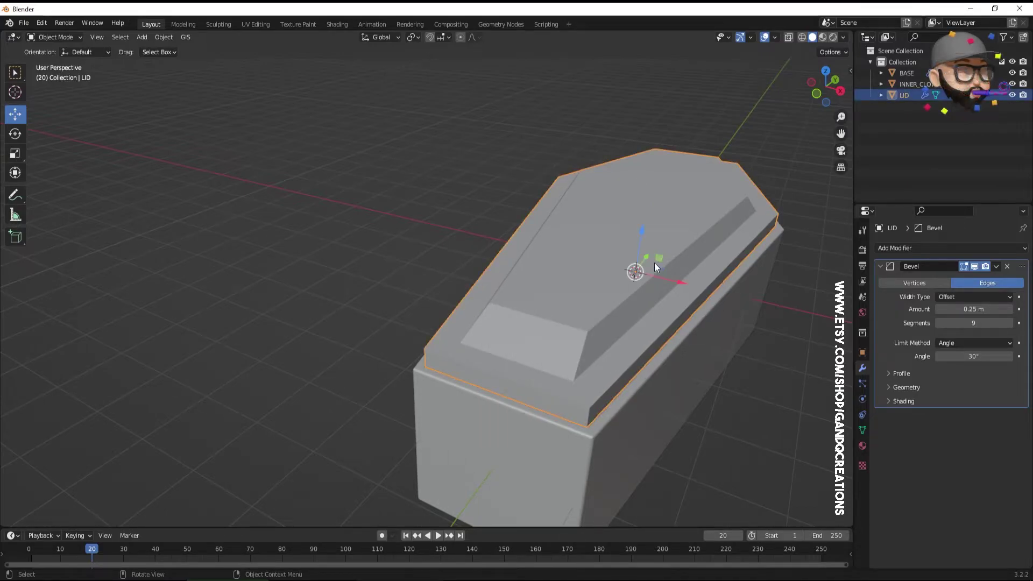
# Step: Set LID's origin to Center of Mass (Surface)
pyautogui.click(164, 36)
pyautogui.moveTo(178, 61)
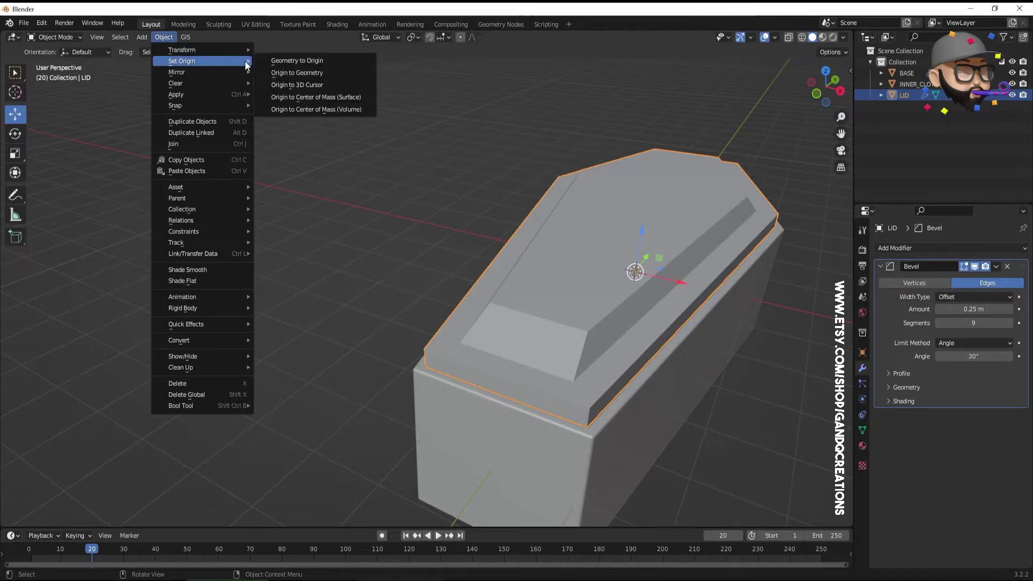
pyautogui.click(324, 97)
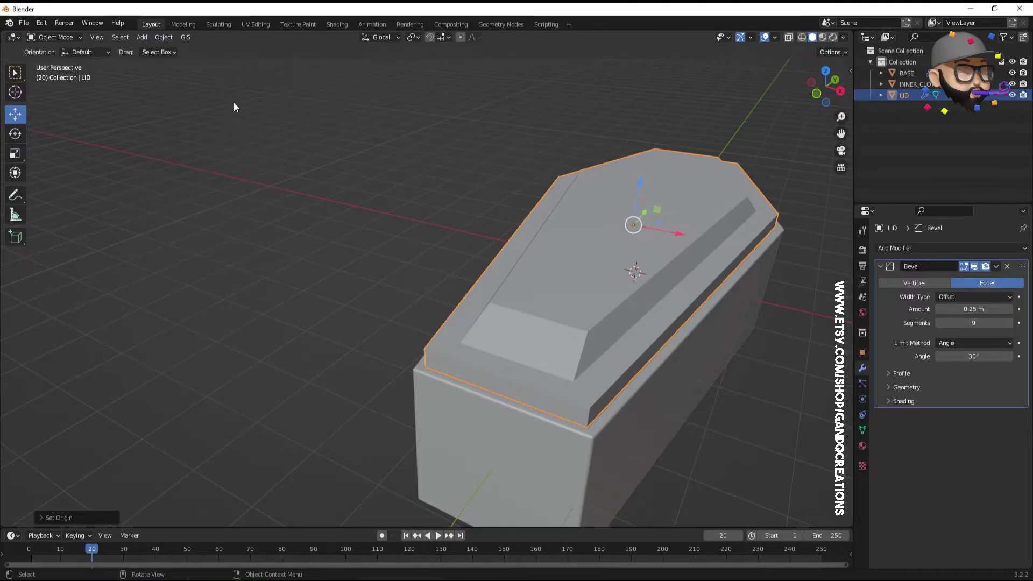
pyautogui.click(163, 36)
pyautogui.moveTo(215, 61)
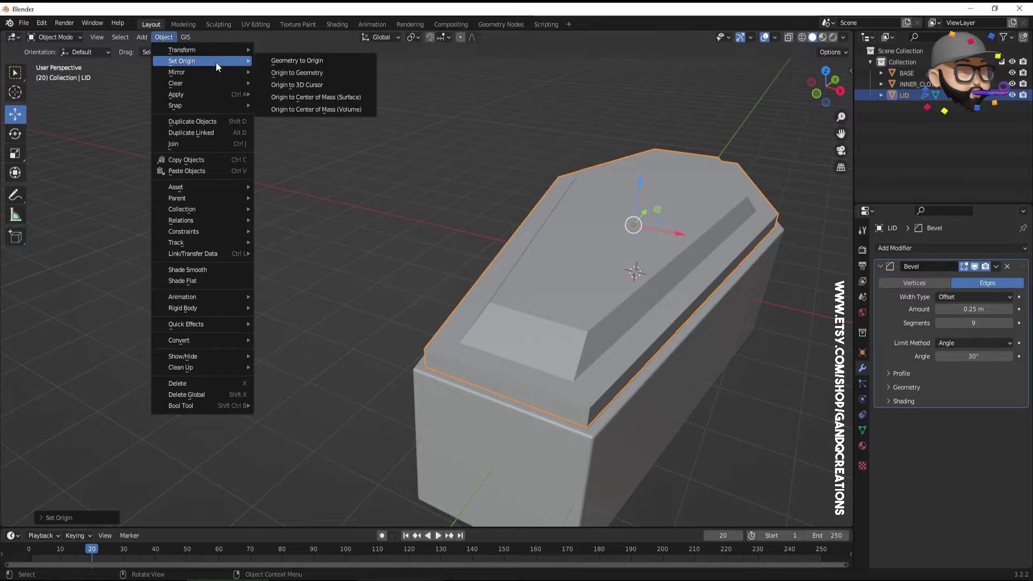
pyautogui.click(356, 100)
# Step: Set LID's bevel amount to 0.71 m and its segments to 3
pyautogui.moveTo(455, 280); pyautogui.dragTo(783, 268, button='middle')
pyautogui.moveTo(974, 309)
pyautogui.mouseDown()
pyautogui.moveTo(1012, 309)
pyautogui.moveTo(963, 309)
pyautogui.moveTo(988, 323)
pyautogui.moveTo(963, 323)
pyautogui.mouseUp()
pyautogui.click(1010, 323)
# Step: Slide LID sideways along X to partly uncover the coffin's lining, and clear the selection
pyautogui.moveTo(666, 273); pyautogui.dragTo(527, 223)
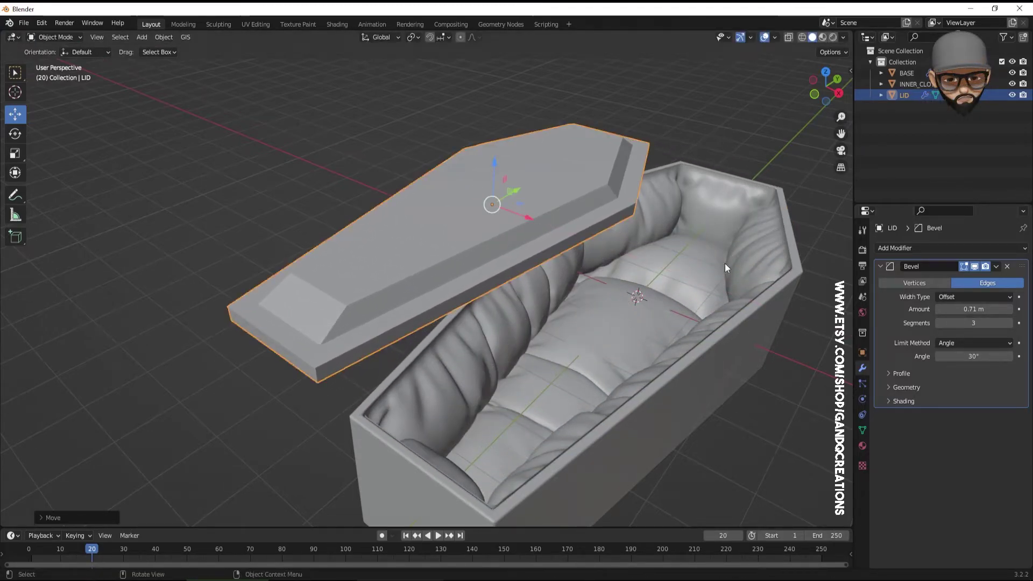
pyautogui.hotkey('alt', 'a')
pyautogui.moveTo(688, 253); pyautogui.dragTo(494, 359, button='middle')
pyautogui.scroll(-5, 494, 355)
pyautogui.moveTo(407, 330); pyautogui.dragTo(480, 328, button='middle')
pyautogui.moveTo(565, 380); pyautogui.dragTo(560, 301, button='middle')
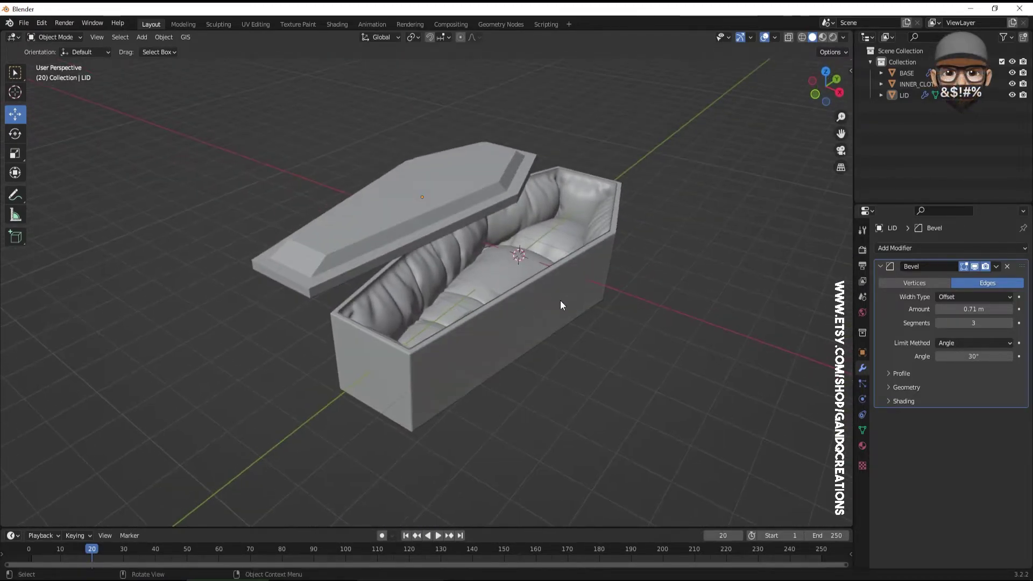
# Step: Add a mesh plane as the ground and scale it up to about 24
pyautogui.click(142, 37)
pyautogui.moveTo(156, 56)
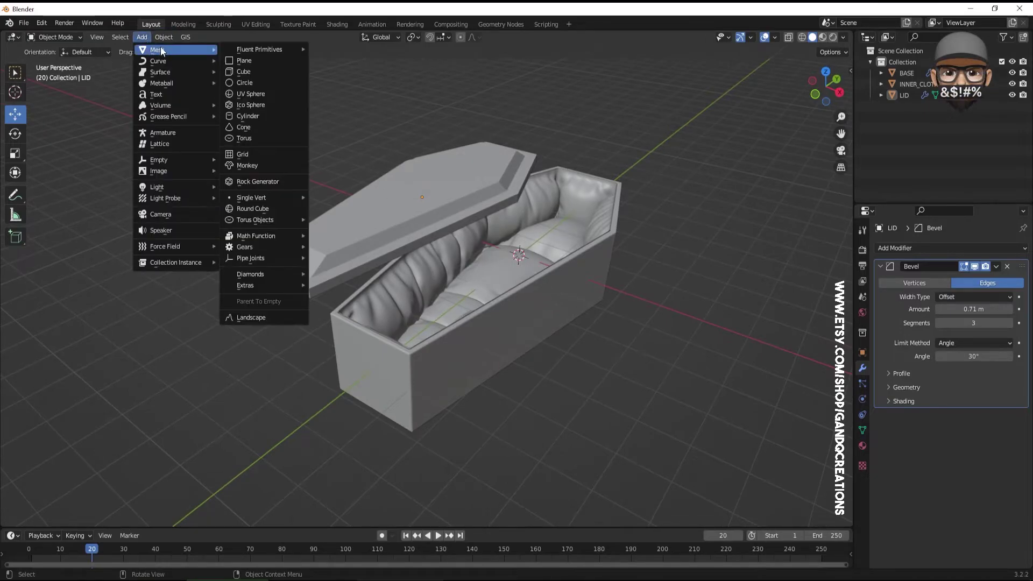
pyautogui.click(247, 56)
pyautogui.press('s')
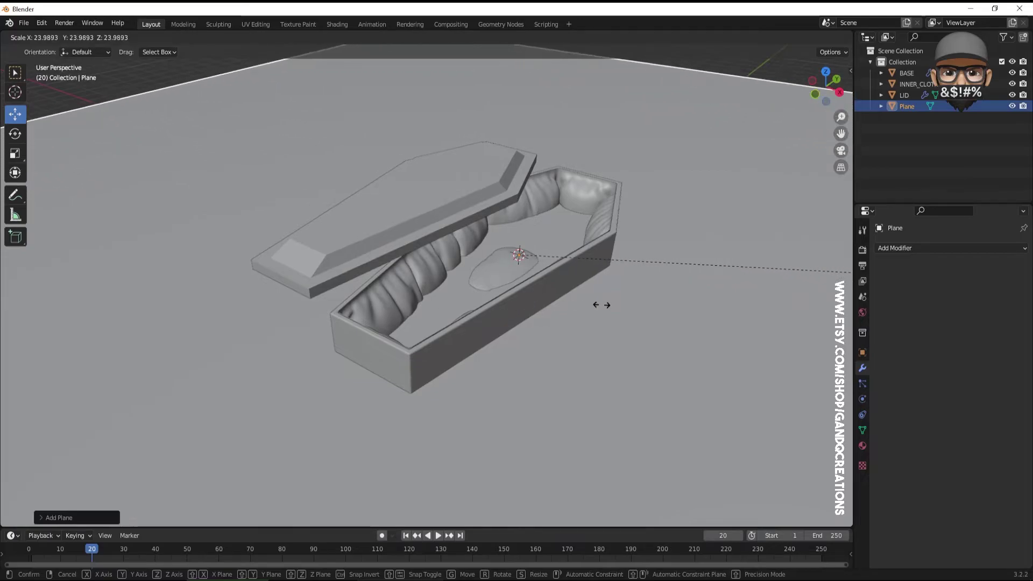
pyautogui.click(605, 269)
# Step: Lower the ground plane about 1.18 m along Z to sit beneath the coffin
pyautogui.press('g')
pyautogui.press('z')
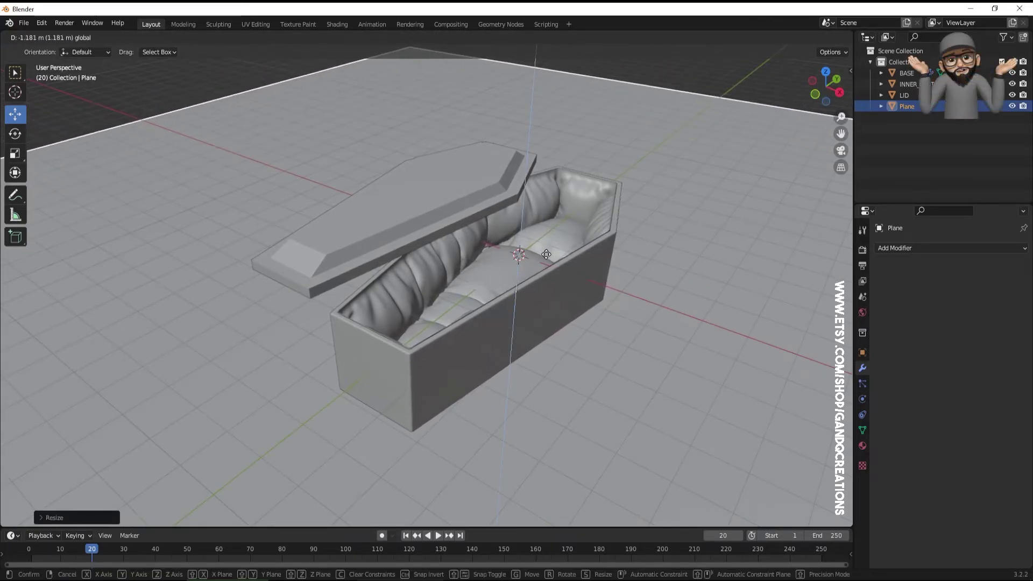
pyautogui.click(546, 253)
pyautogui.moveTo(506, 270); pyautogui.dragTo(338, 180, button='middle')
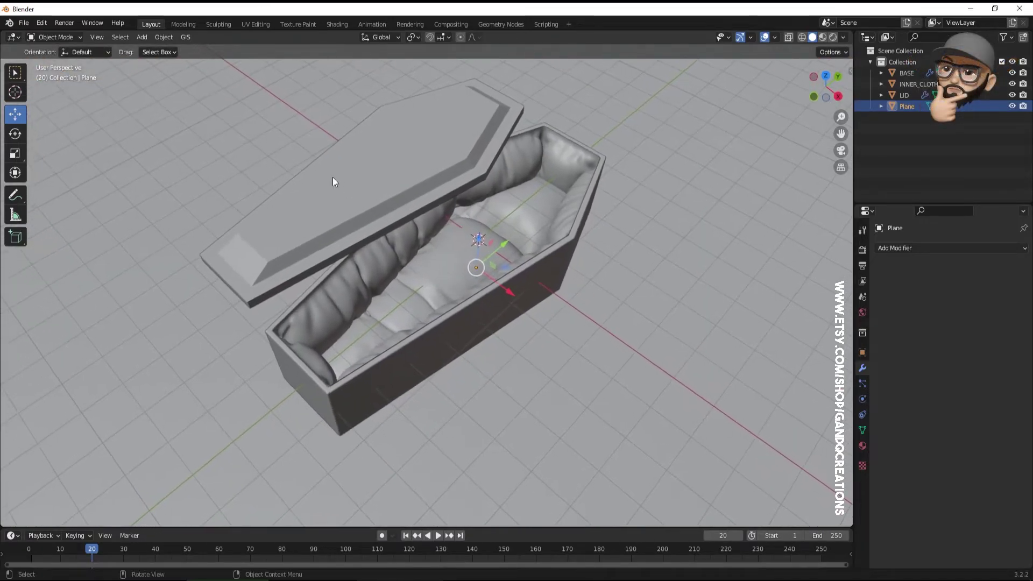
# Step: Replace LID's shared material with a new one named GLOSSY_BLACK and darken its base color to near black
pyautogui.click(331, 176)
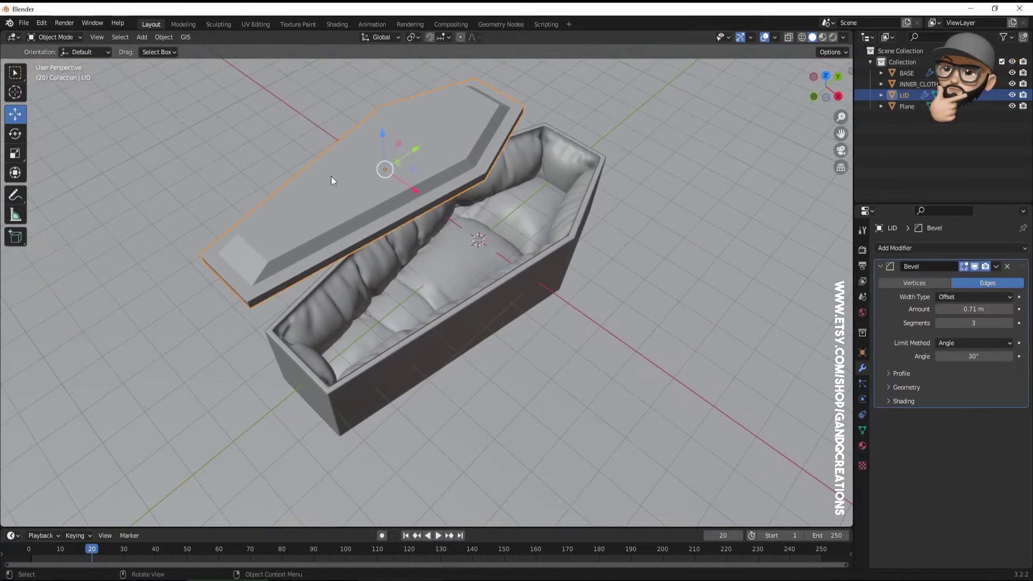
pyautogui.click(863, 445)
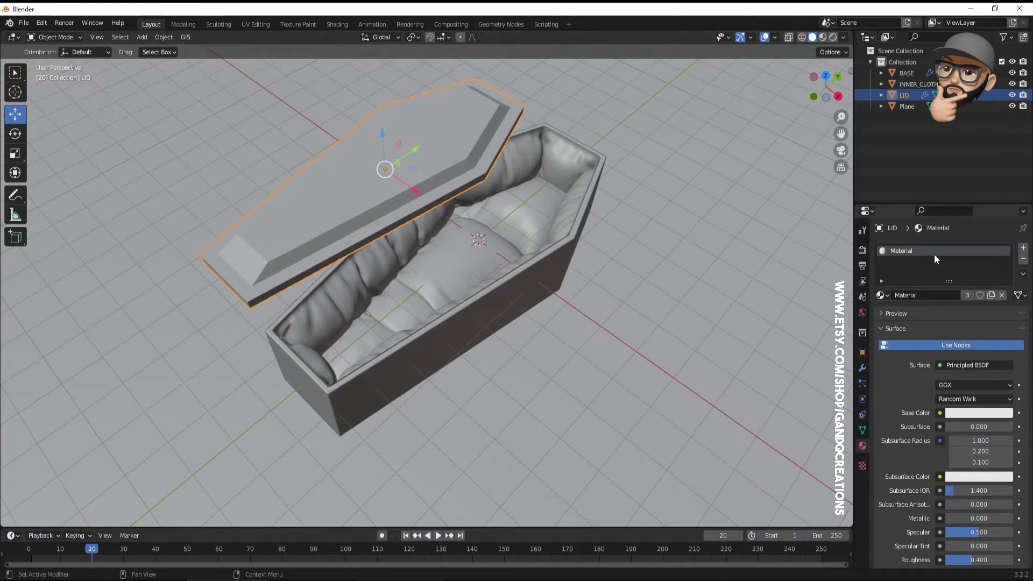
pyautogui.click(1023, 259)
pyautogui.click(943, 295)
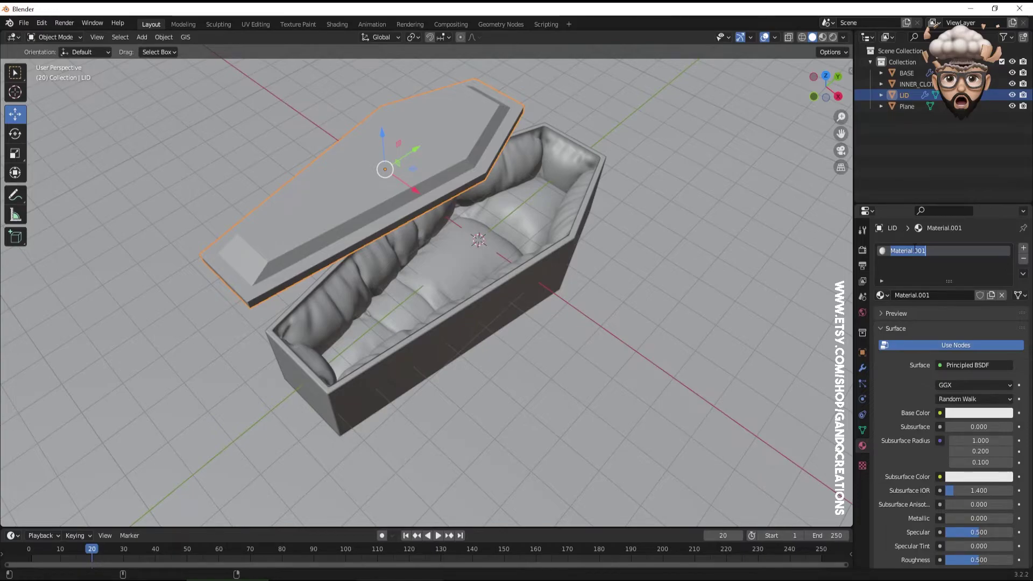
pyautogui.write('GLOSSY_BLACK')
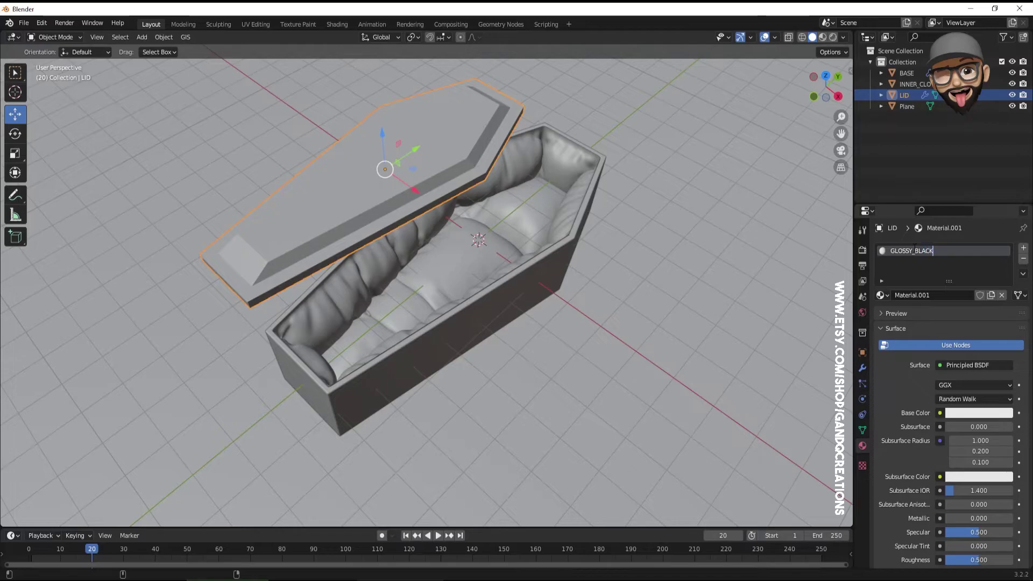
pyautogui.press('Return')
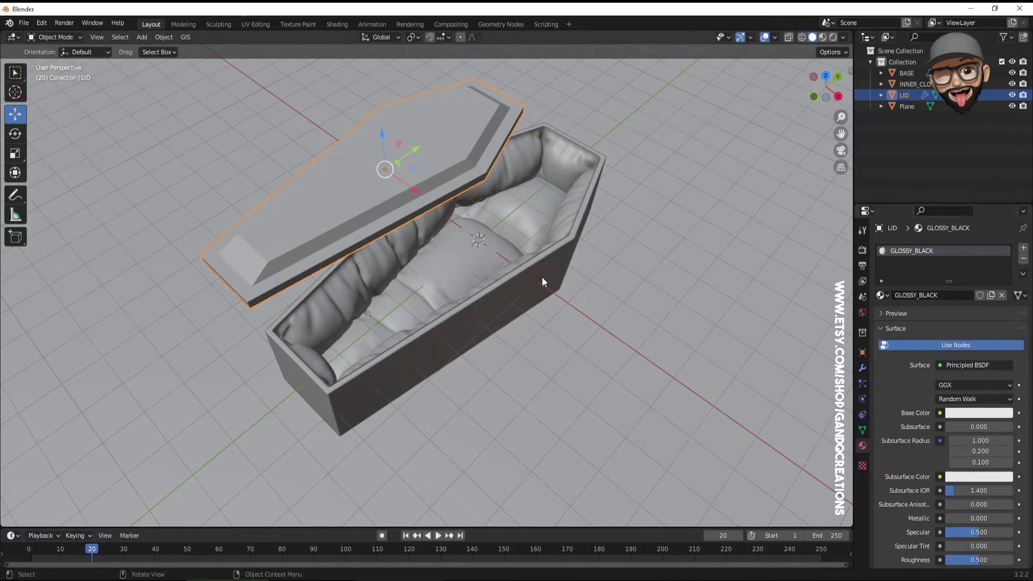
pyautogui.click(980, 413)
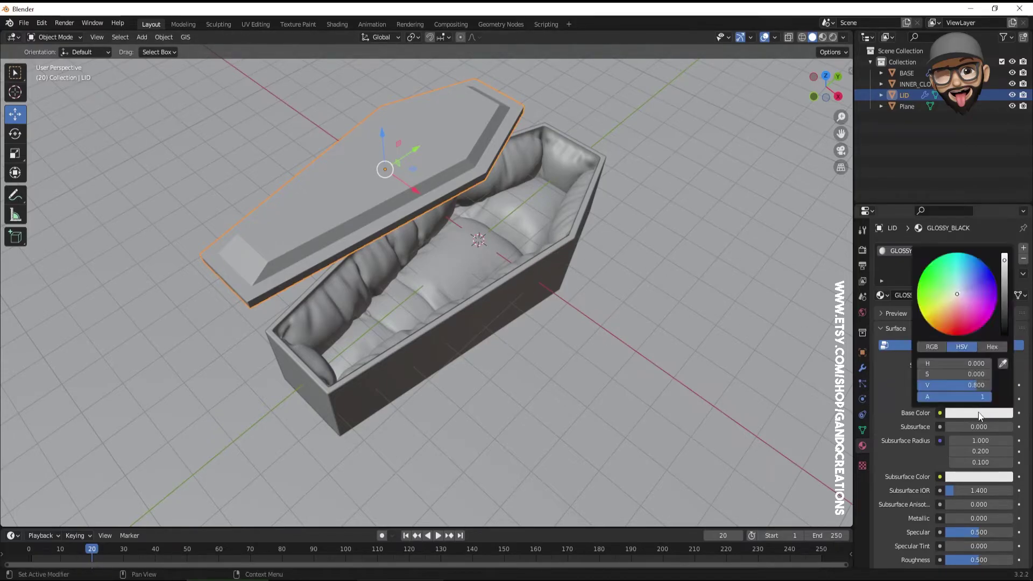
pyautogui.moveTo(1004, 296); pyautogui.dragTo(1004, 323)
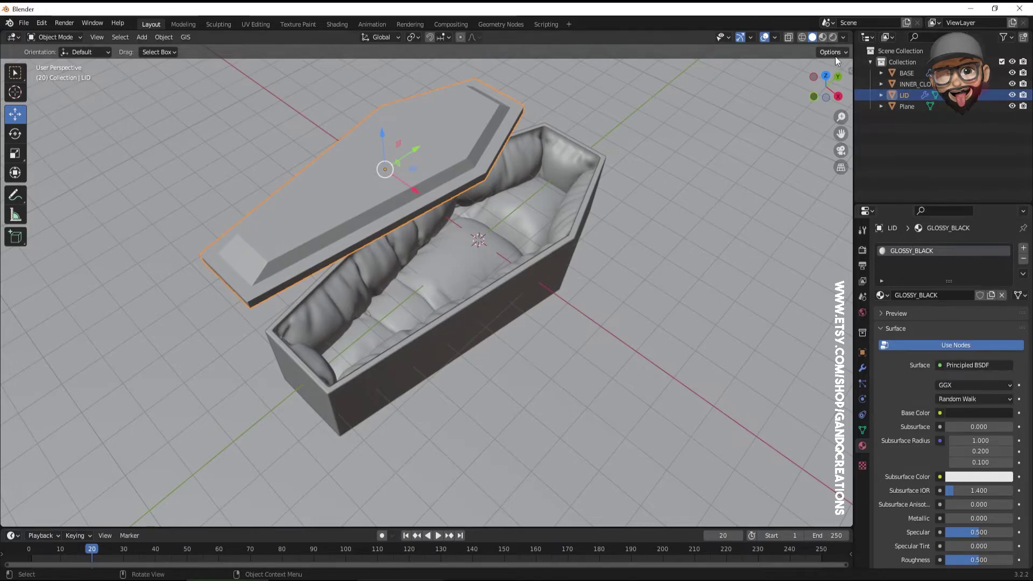
# Step: Switch the viewport to material preview and assign the existing GLOSSY_BLACK material to BASE
pyautogui.click(823, 38)
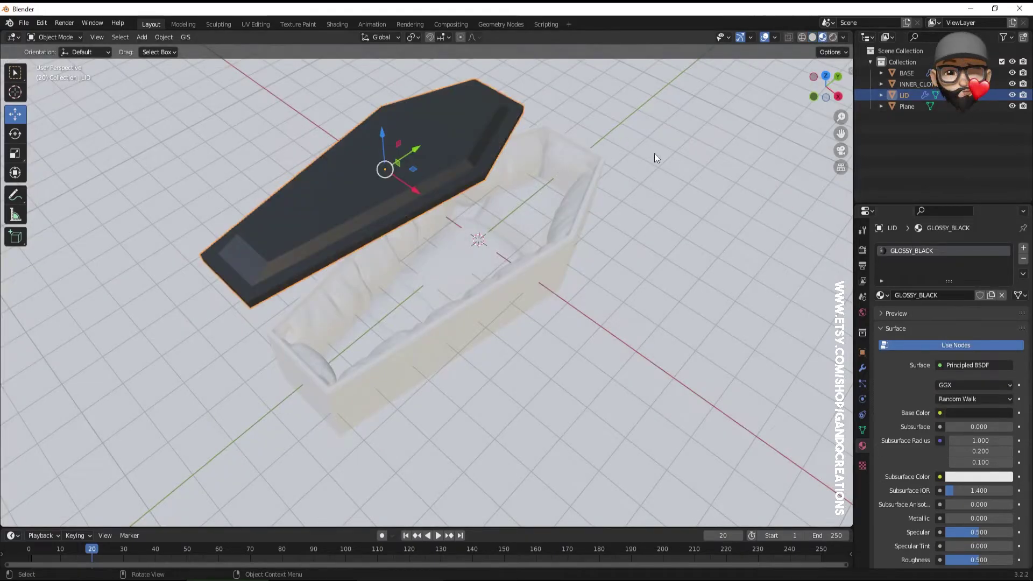
pyautogui.moveTo(559, 253)
pyautogui.mouseDown(button='middle')
pyautogui.moveTo(595, 260)
pyautogui.moveTo(609, 251)
pyautogui.moveTo(557, 246)
pyautogui.mouseUp(button='middle')
pyautogui.click(558, 250)
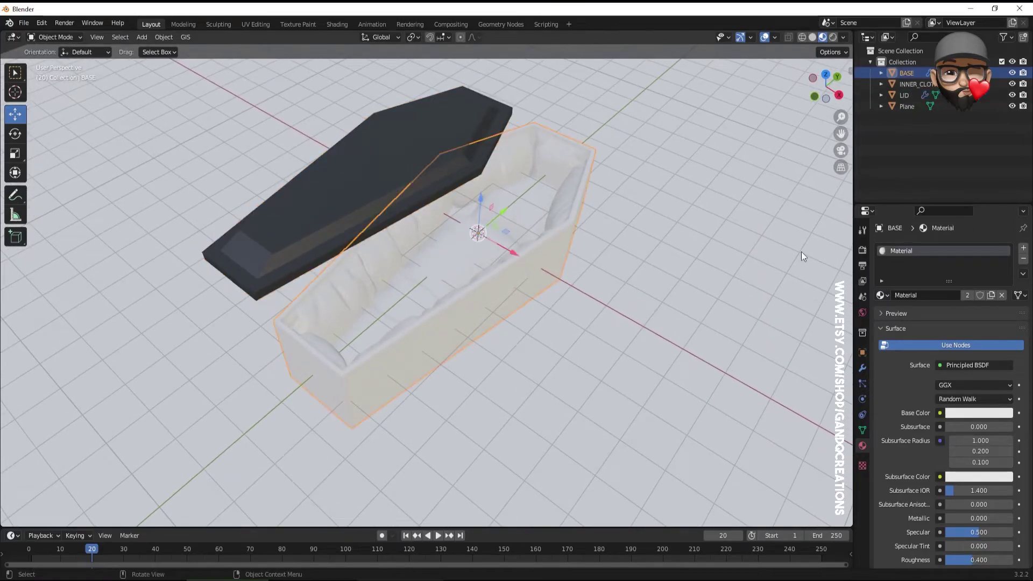
pyautogui.click(881, 295)
pyautogui.click(889, 312)
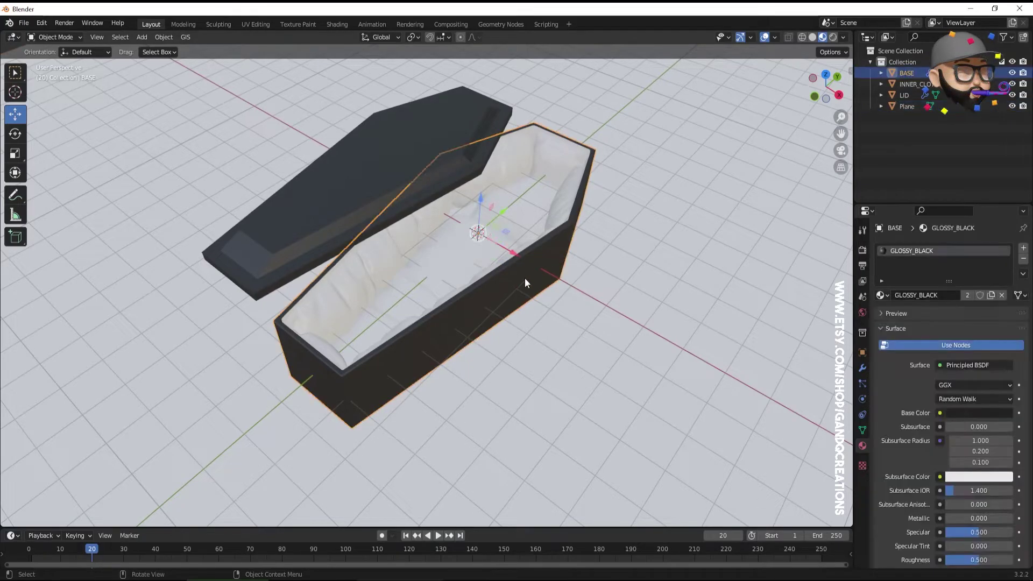
# Step: Make LID's GLOSSY_BLACK material shinier with roughness 0.177 and metallic 0.213
pyautogui.click(364, 178)
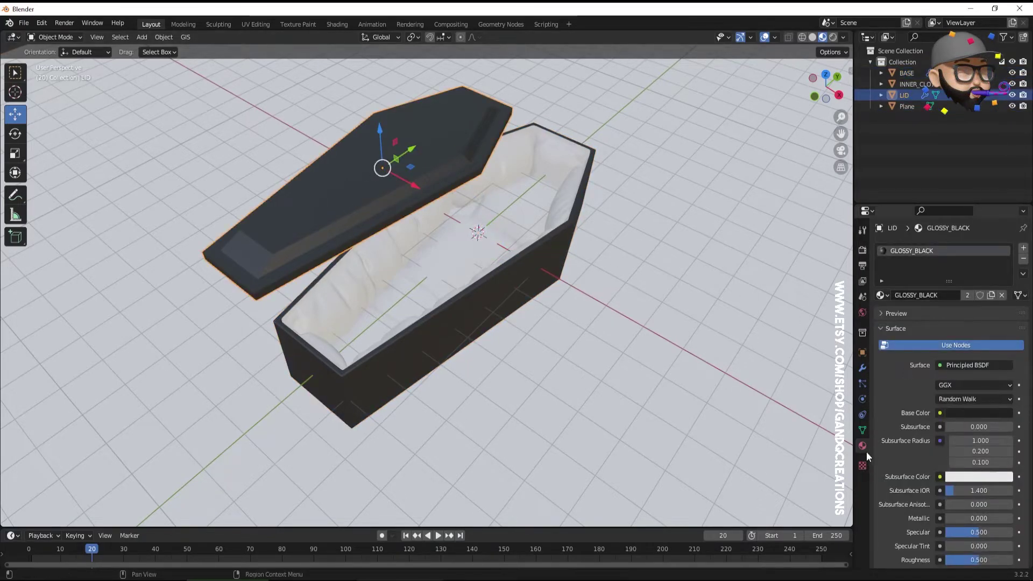
pyautogui.scroll(-5, 1029, 421)
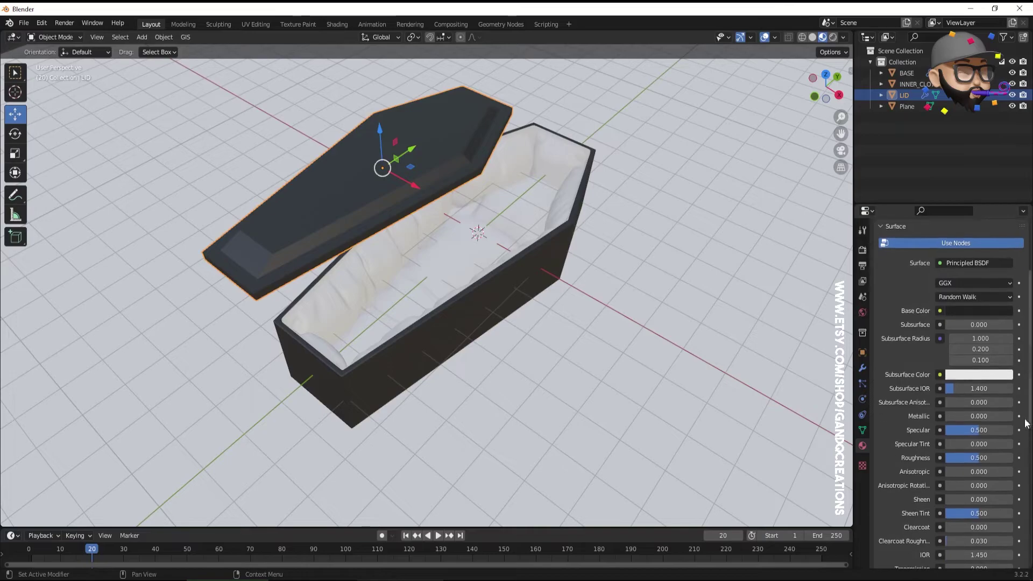
pyautogui.moveTo(974, 458); pyautogui.dragTo(953, 458)
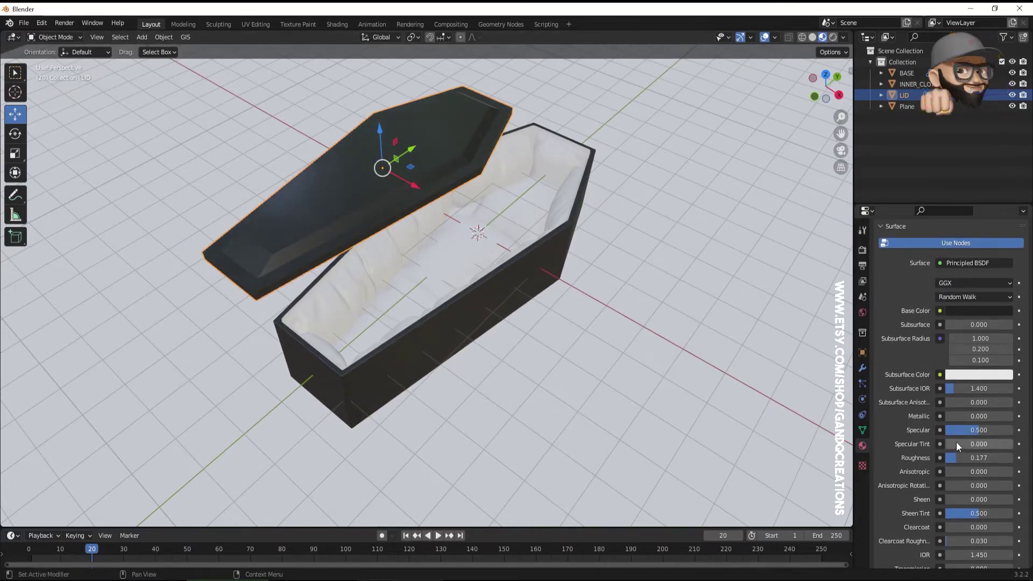
pyautogui.moveTo(958, 417); pyautogui.dragTo(972, 416)
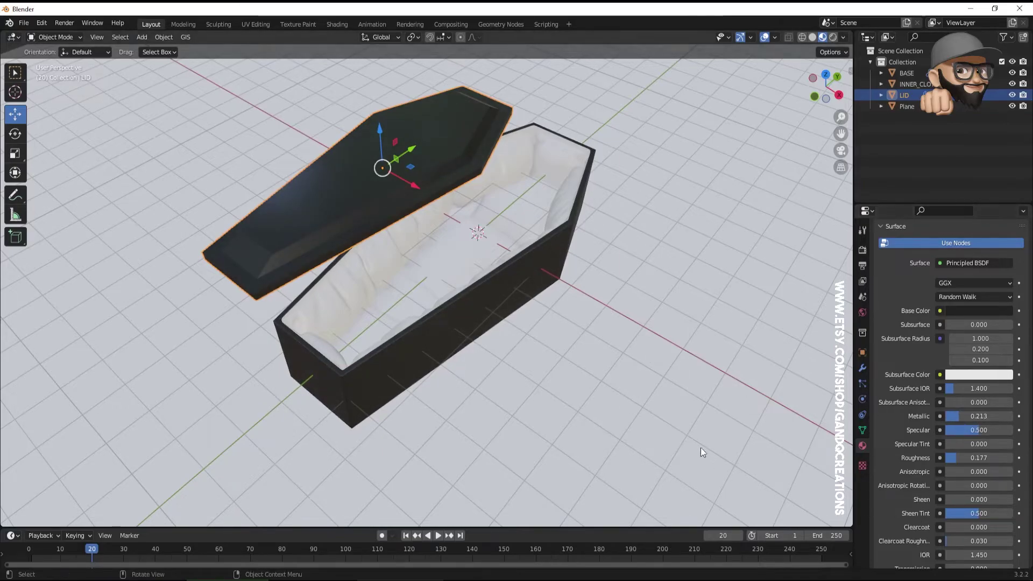
# Step: Replace INNER_CLOTH's material with a new one and set its base color to a vivid purple
pyautogui.click(544, 211)
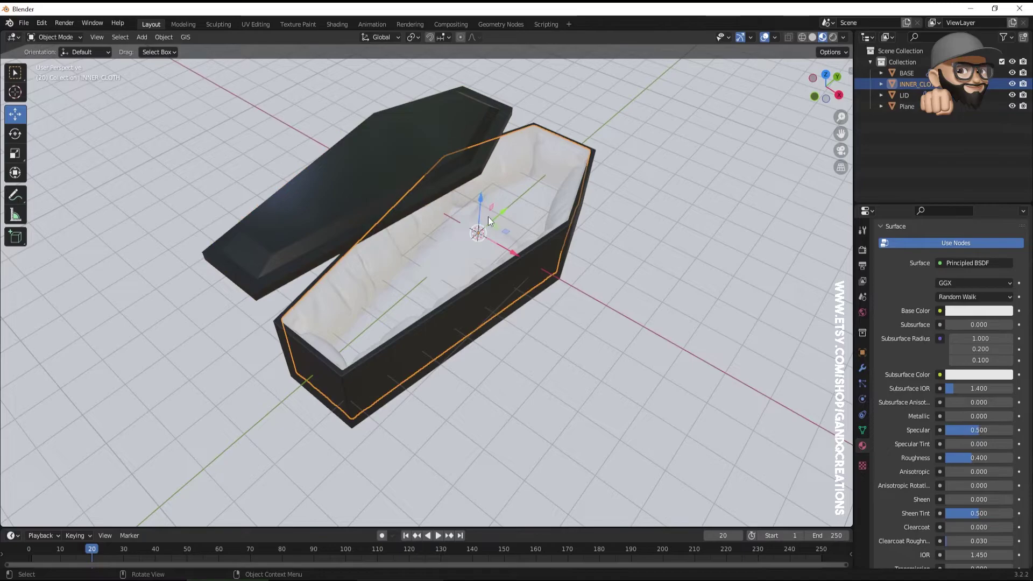
pyautogui.scroll(5, 975, 334)
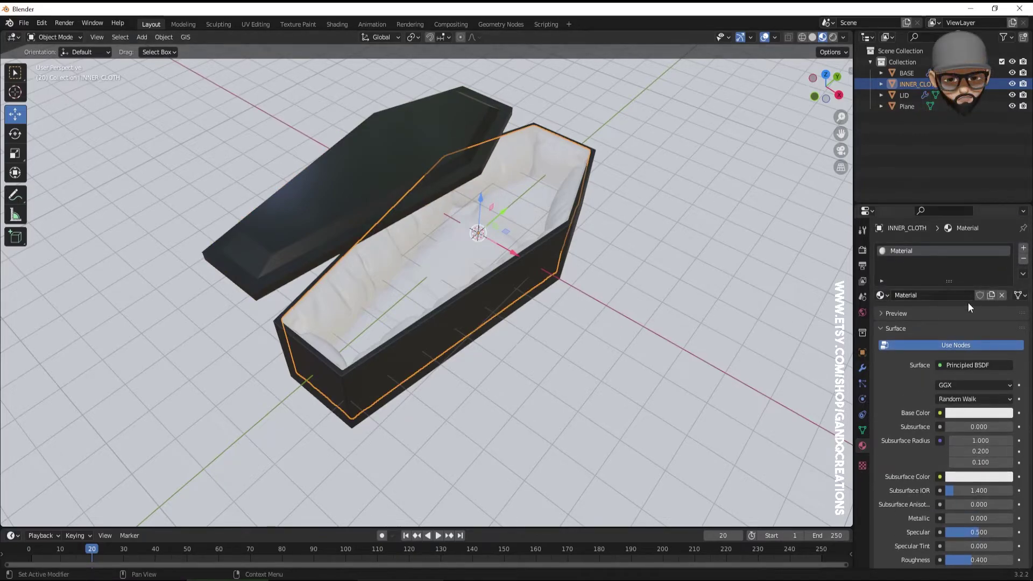
pyautogui.click(1022, 260)
pyautogui.click(949, 296)
pyautogui.click(971, 415)
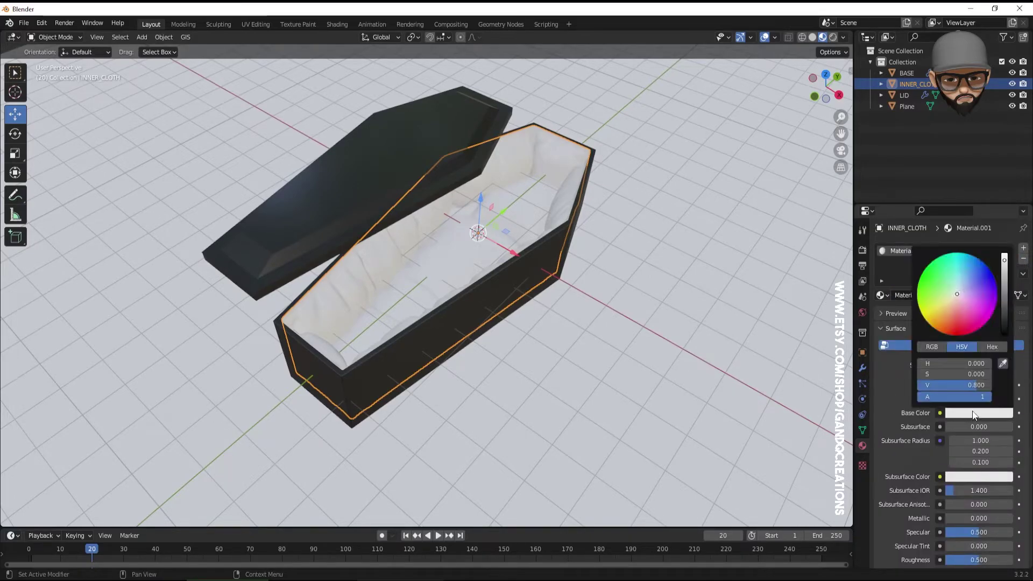
pyautogui.moveTo(980, 302); pyautogui.dragTo(987, 296)
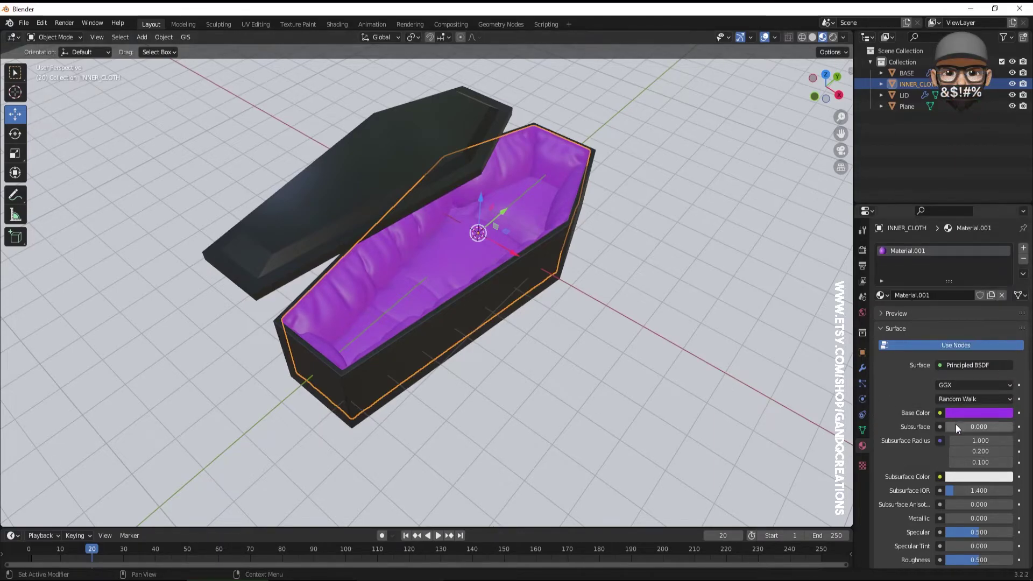
# Step: Give INNER_CLOTH's purple material a satin sheen with roughness 0.366 and metallic 0.591
pyautogui.scroll(-3, 941, 516)
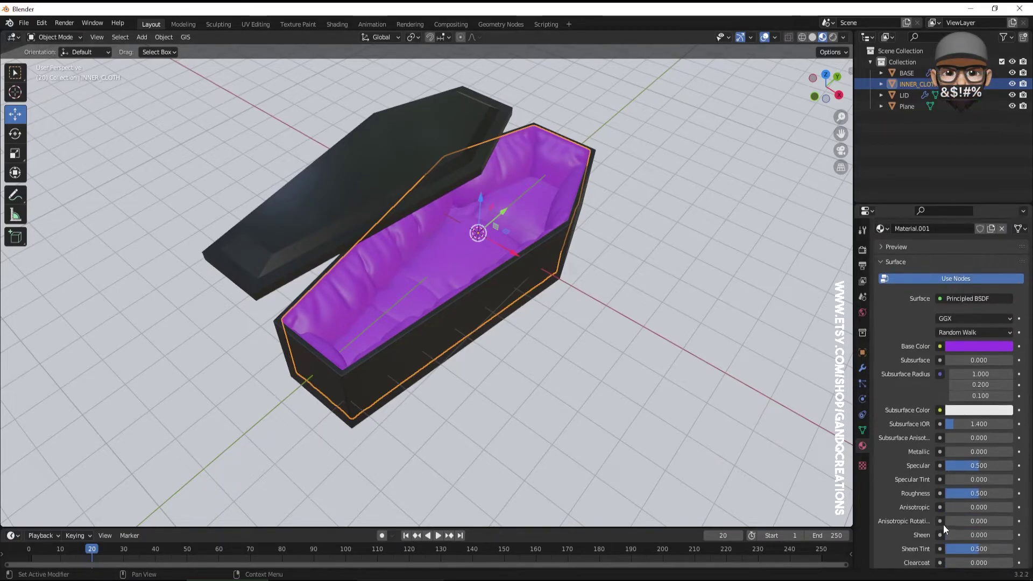
pyautogui.moveTo(961, 493); pyautogui.dragTo(973, 493)
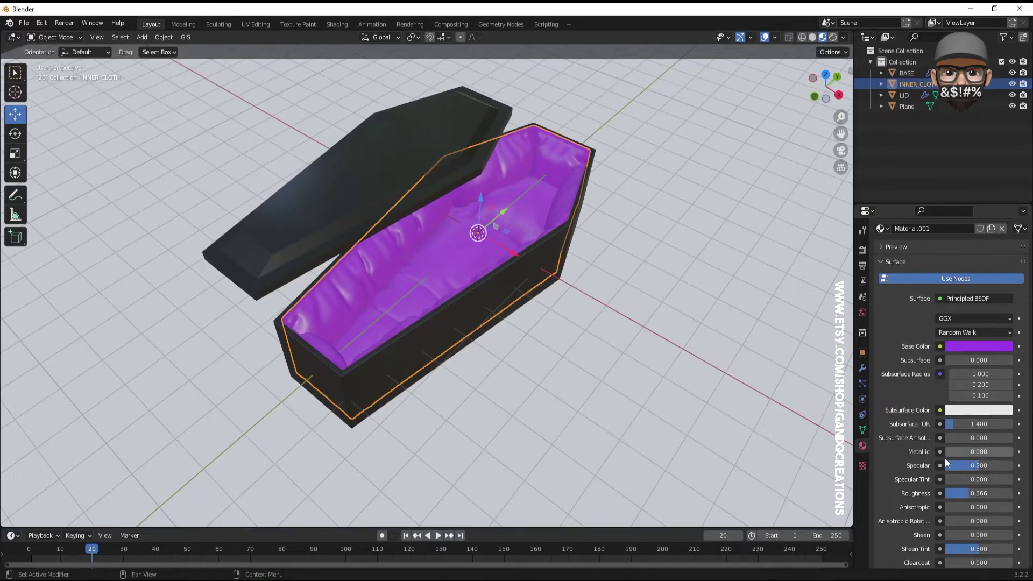
pyautogui.moveTo(964, 451); pyautogui.dragTo(983, 452)
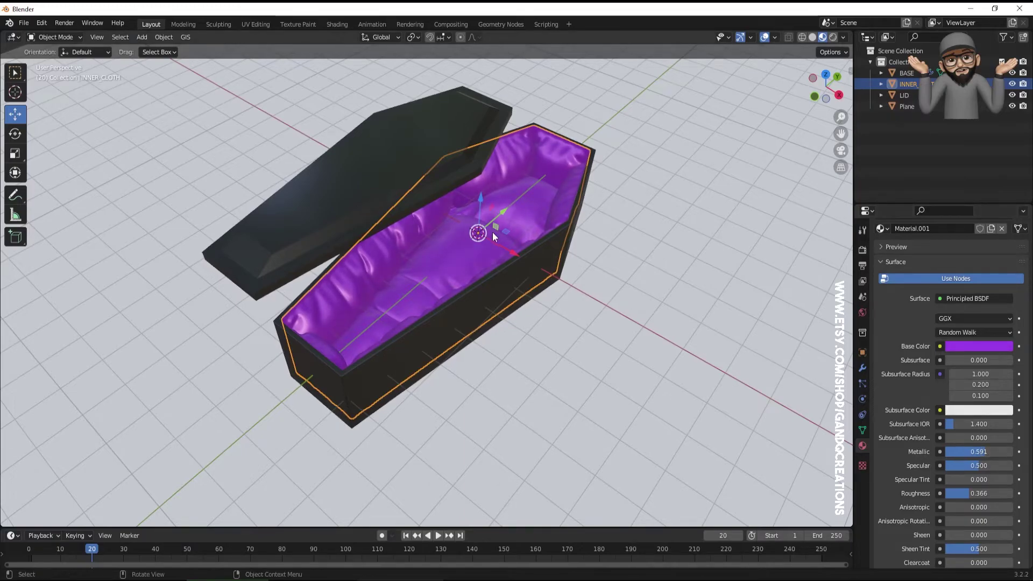
# Step: Switch the viewport to rendered shading and turn off Scene World in its lighting options
pyautogui.moveTo(467, 263); pyautogui.dragTo(434, 228, button='middle')
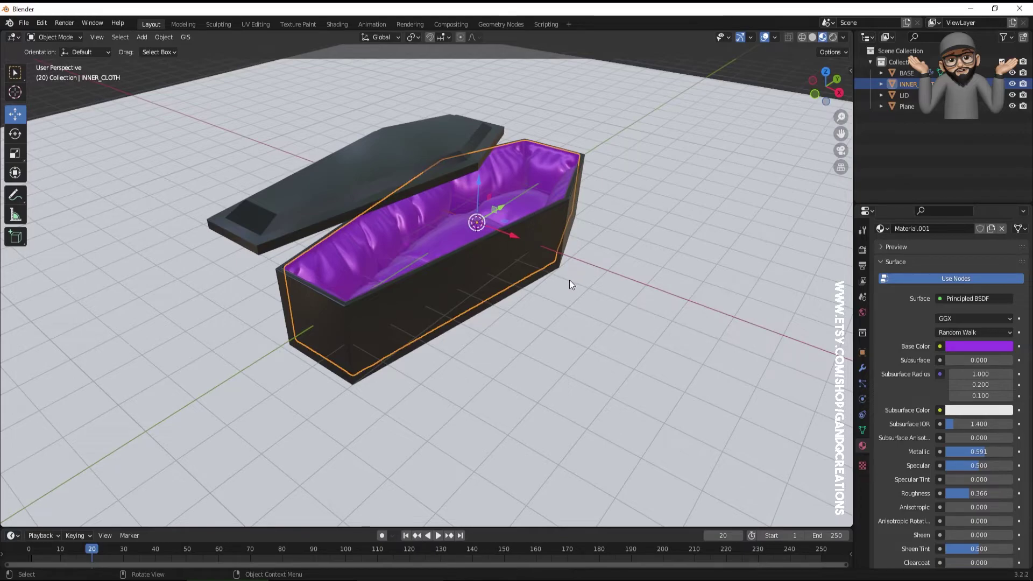
pyautogui.scroll(-3, 569, 280)
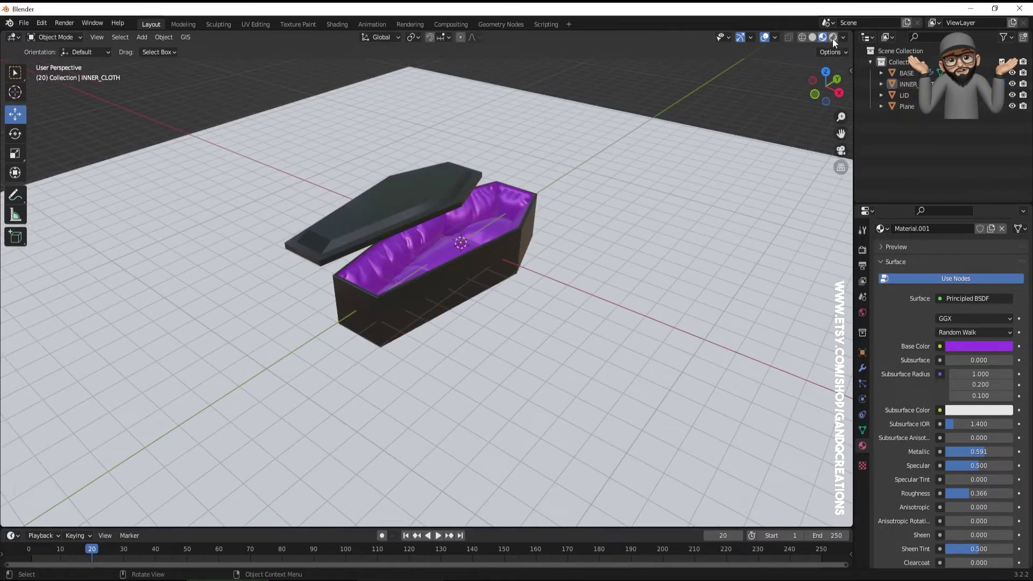
pyautogui.click(832, 38)
pyautogui.click(844, 37)
pyautogui.click(808, 104)
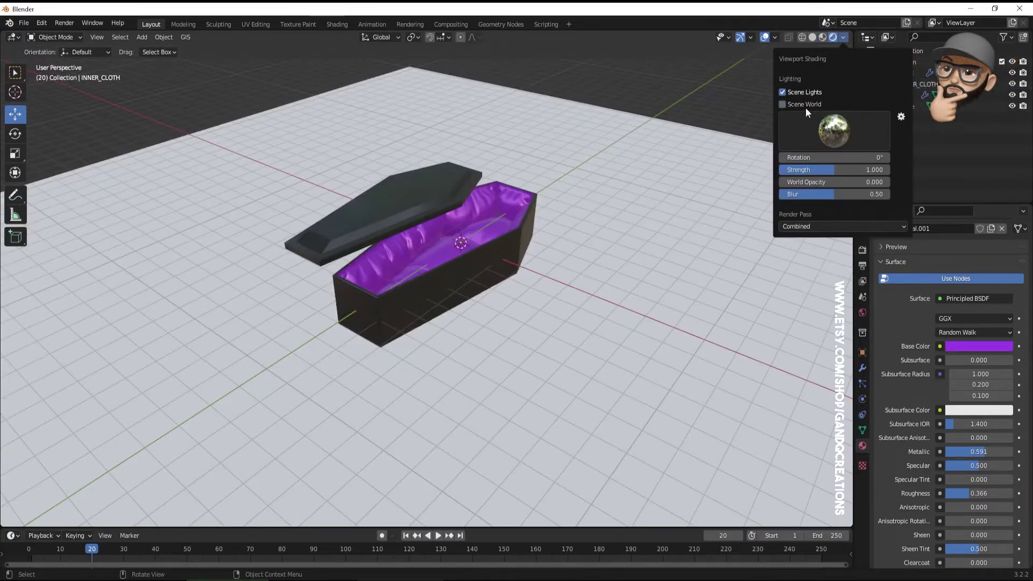
# Step: Enable Ambient Occlusion in the Eevee render settings and set its distance to 12 m
pyautogui.click(862, 249)
pyautogui.click(889, 326)
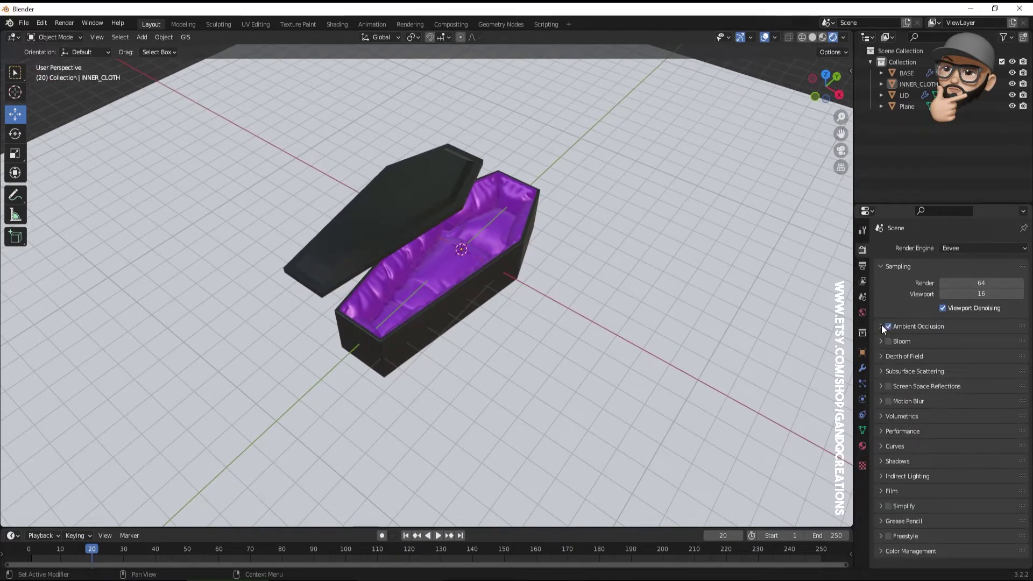
pyautogui.click(909, 326)
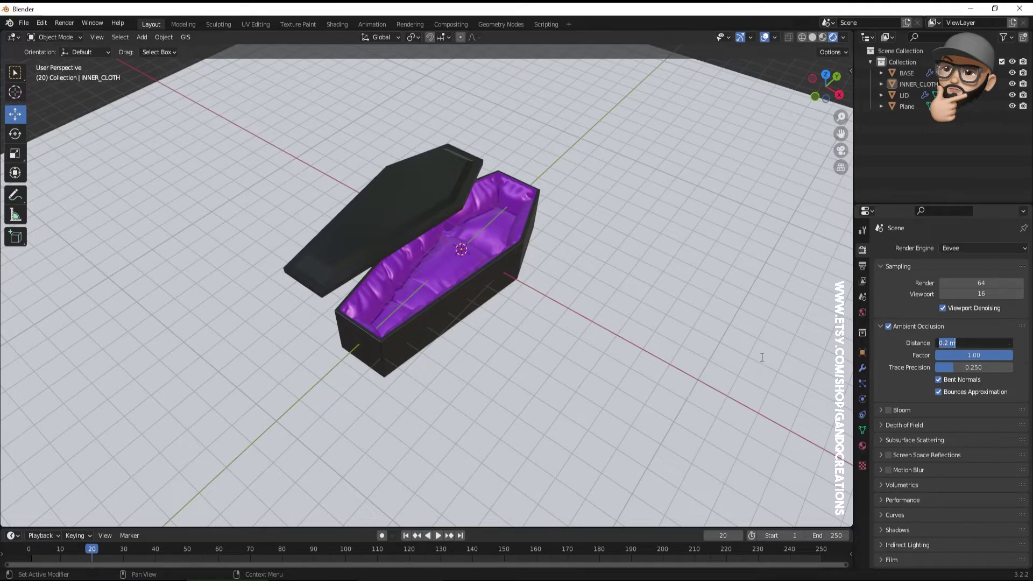
pyautogui.press('Return')
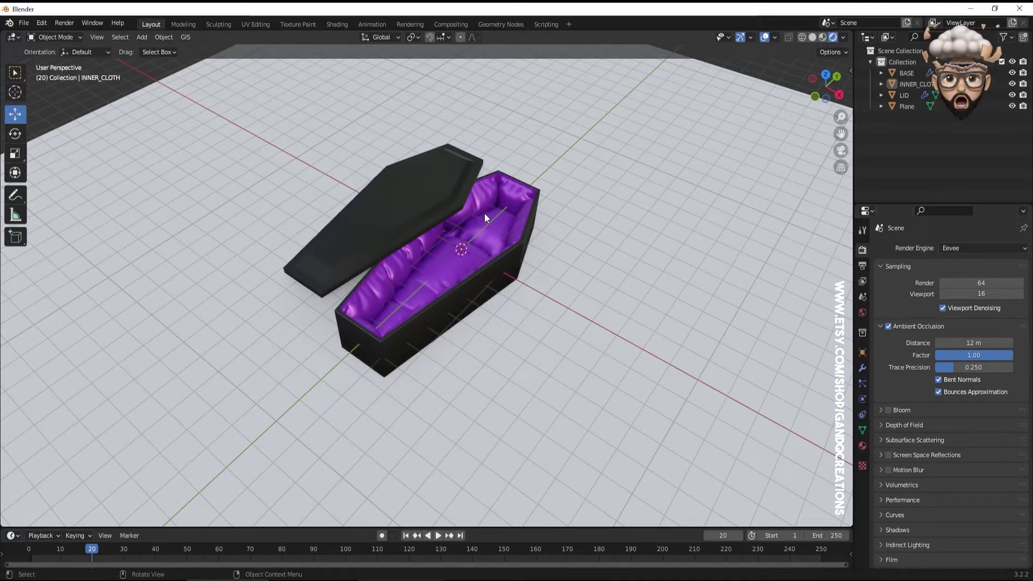
# Step: Enable Screen Space Reflections in the render settings and turn off Half Res Trace
pyautogui.moveTo(502, 237); pyautogui.dragTo(482, 223, button='middle')
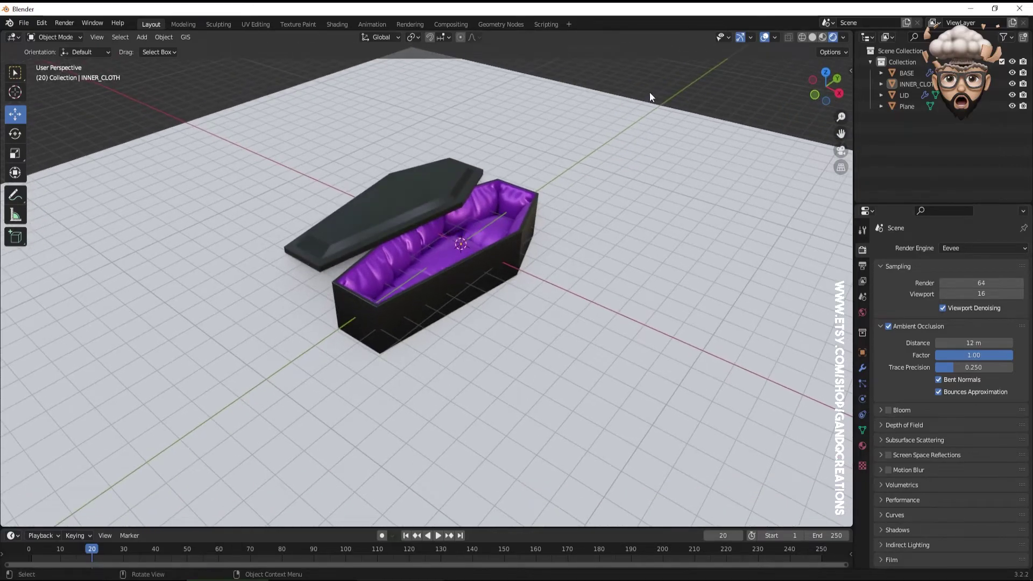
pyautogui.scroll(1, 441, 254)
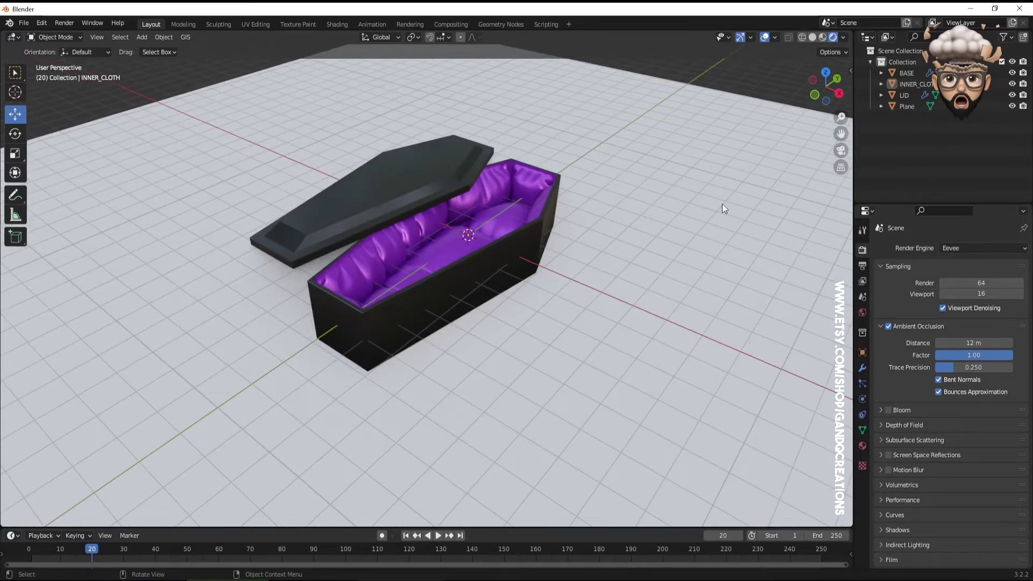
pyautogui.click(889, 454)
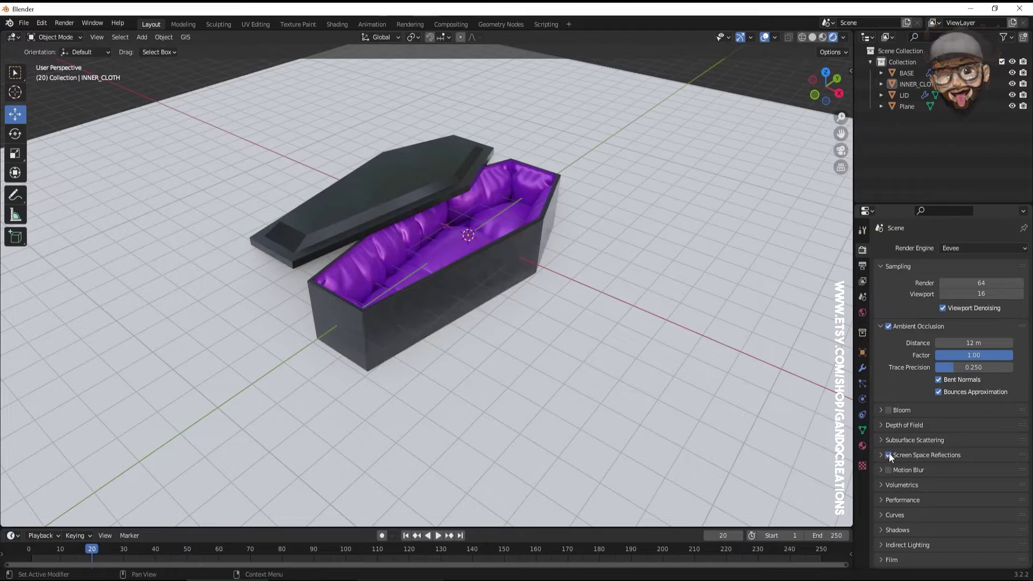
pyautogui.click(596, 243)
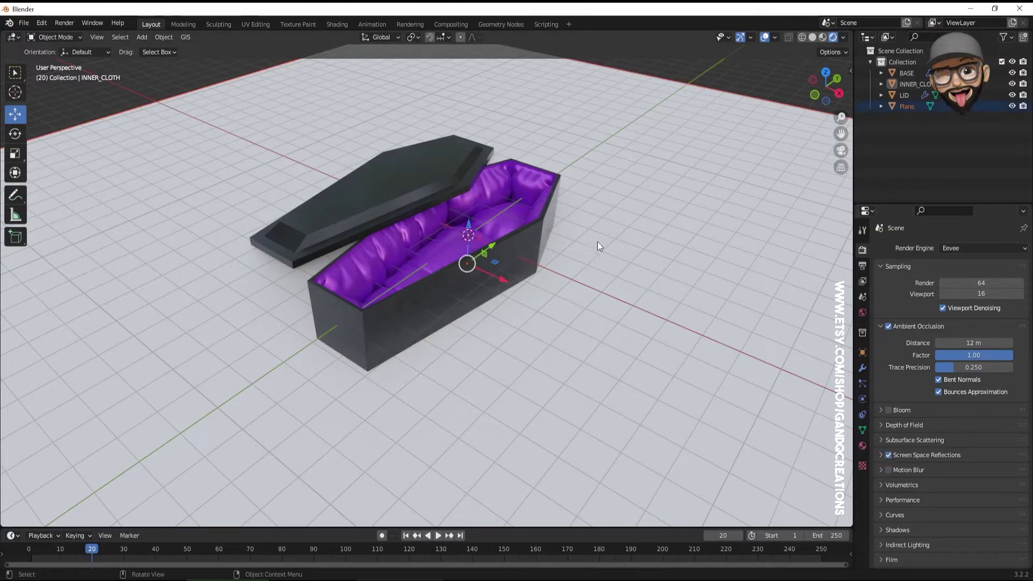
pyautogui.click(880, 455)
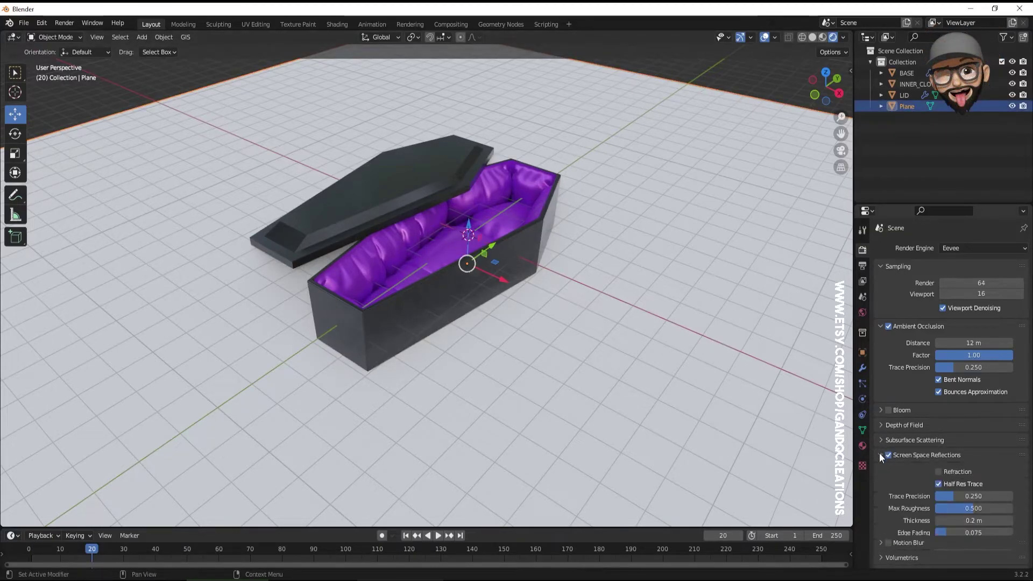
pyautogui.click(939, 484)
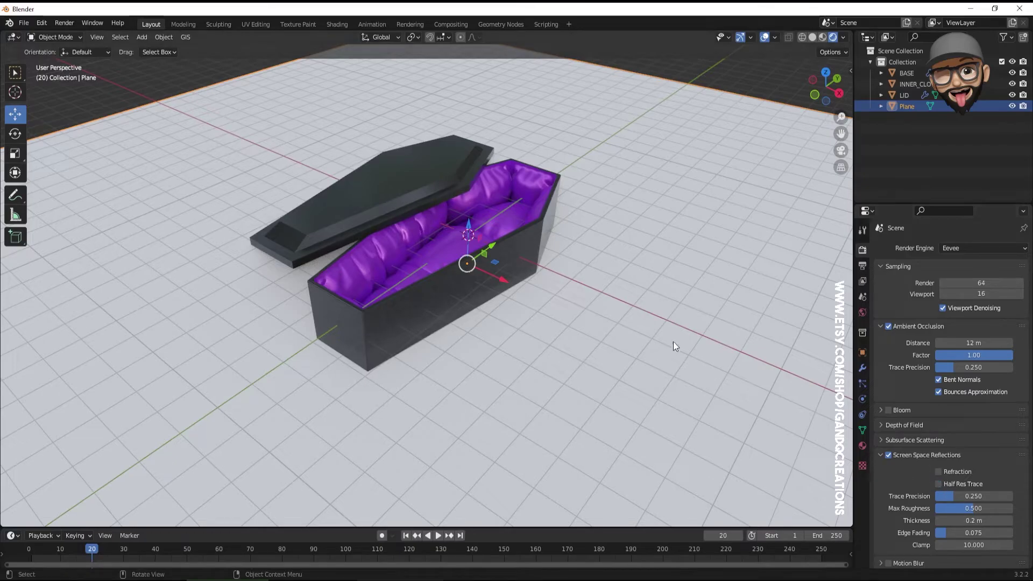
pyautogui.click(880, 455)
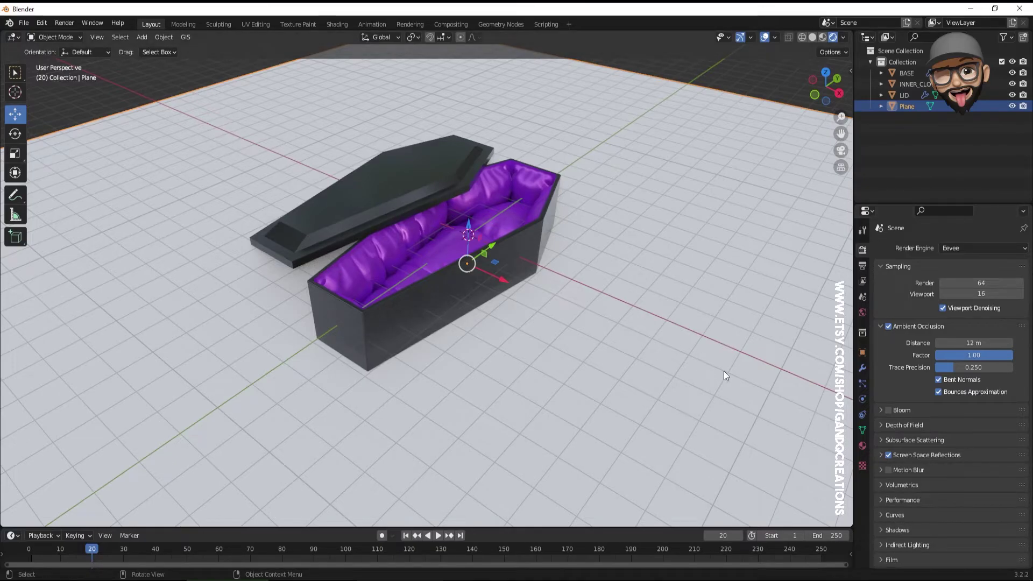
# Step: Rename the ground plane object as FLOOR
pyautogui.doubleClick(906, 106)
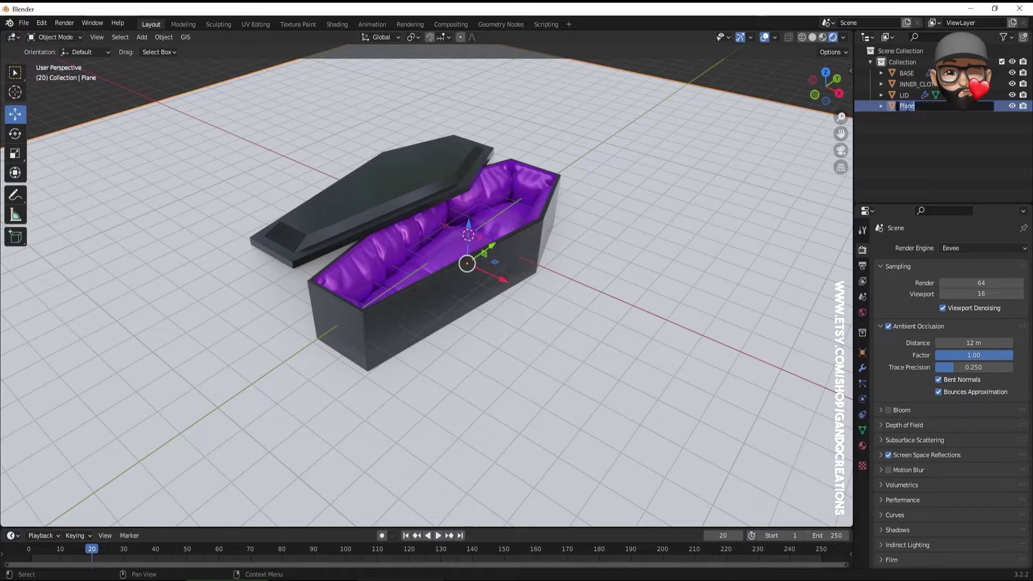
pyautogui.write('FLOOR')
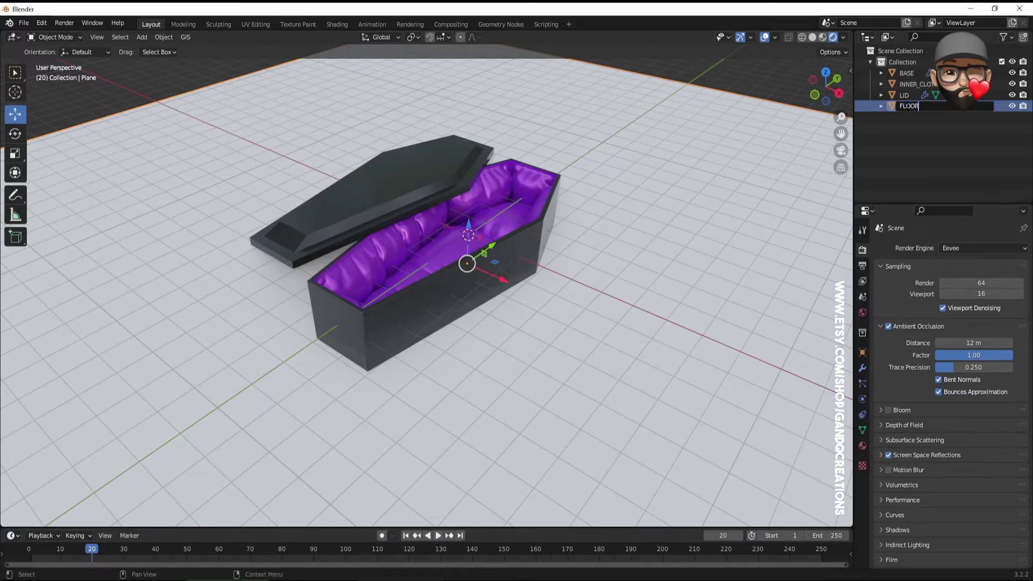
pyautogui.press('Return')
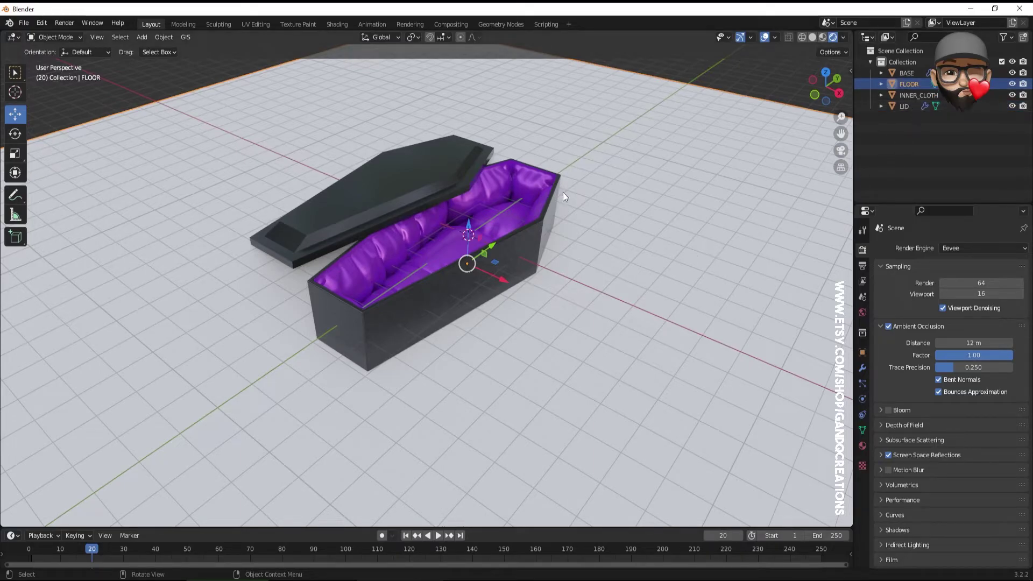
# Step: Add a new material named FLOOR to the ground plane and set its base color to a light orange
pyautogui.moveTo(498, 230); pyautogui.dragTo(545, 292, button='middle')
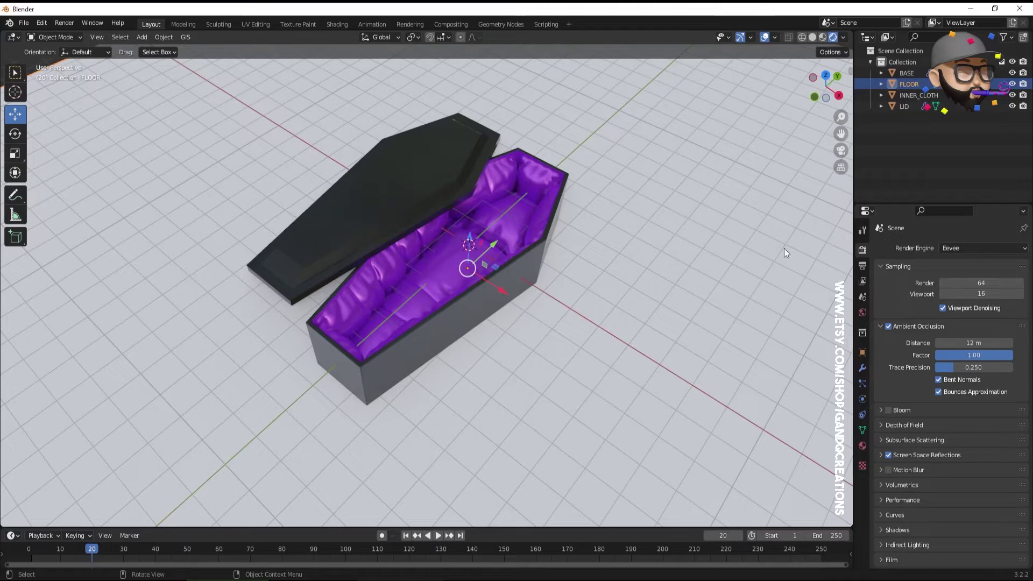
pyautogui.click(863, 446)
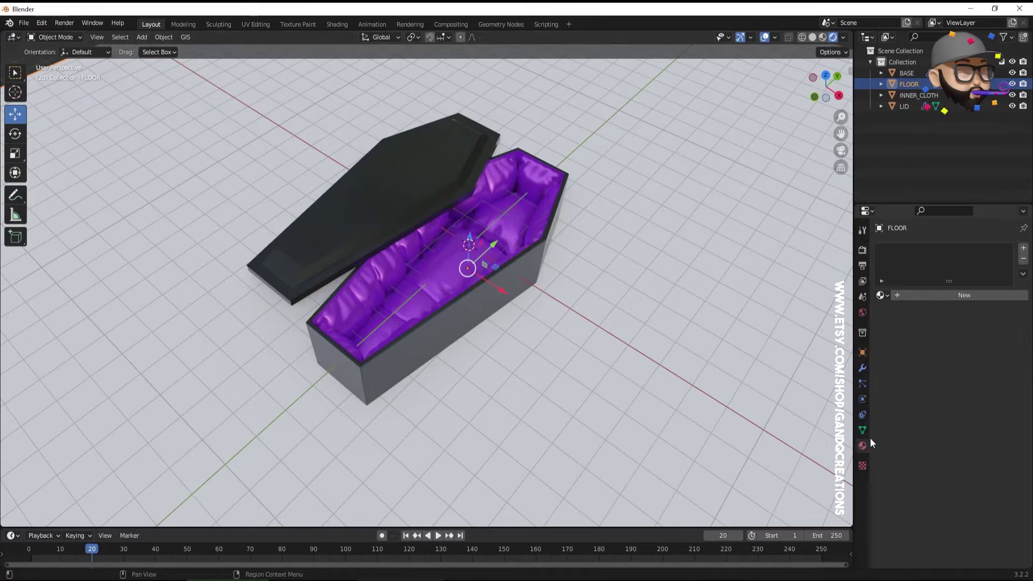
pyautogui.click(938, 295)
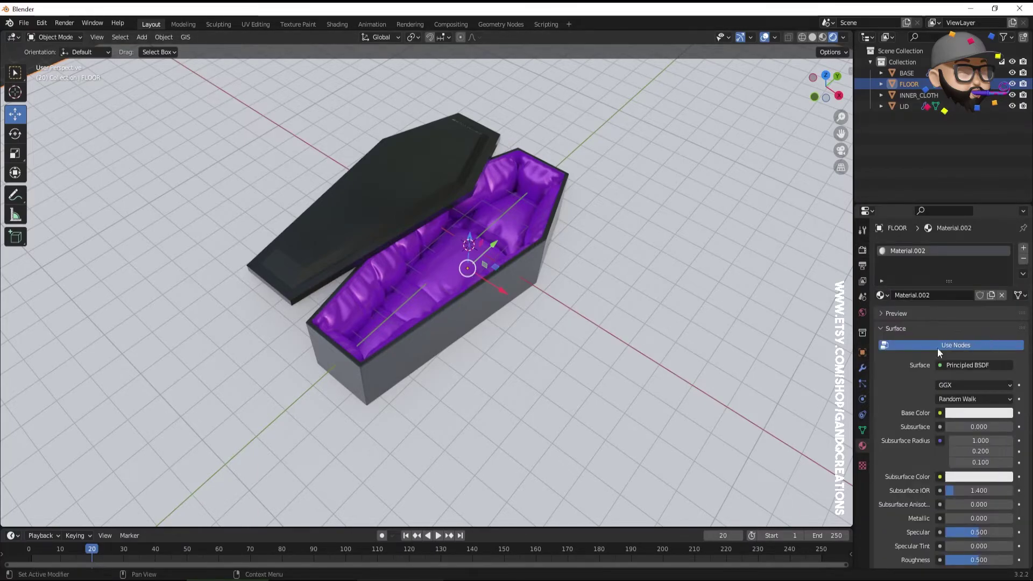
pyautogui.doubleClick(915, 256)
pyautogui.write('FLOOR')
pyautogui.press('Return')
pyautogui.click(977, 413)
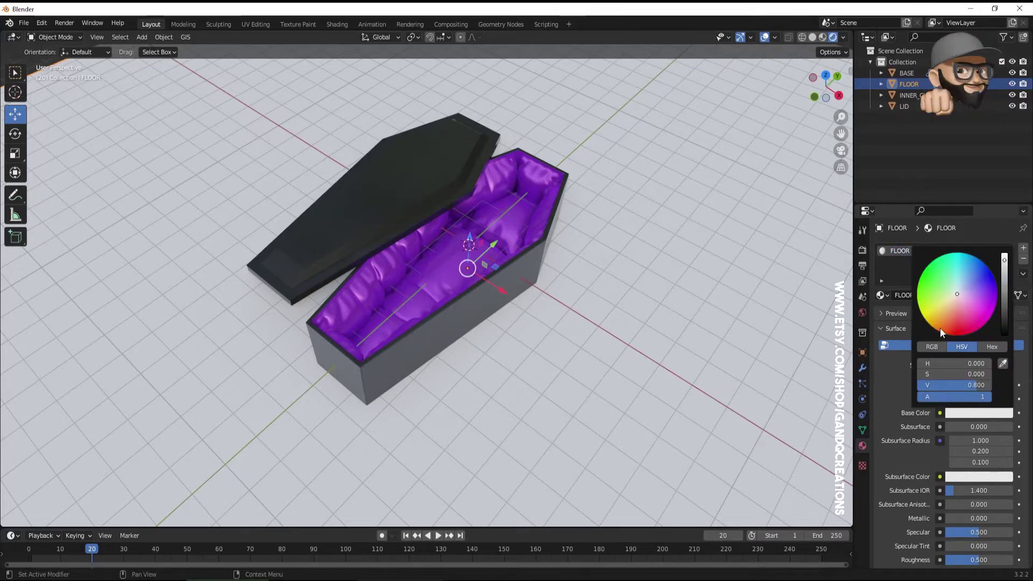
pyautogui.moveTo(958, 296); pyautogui.dragTo(952, 314)
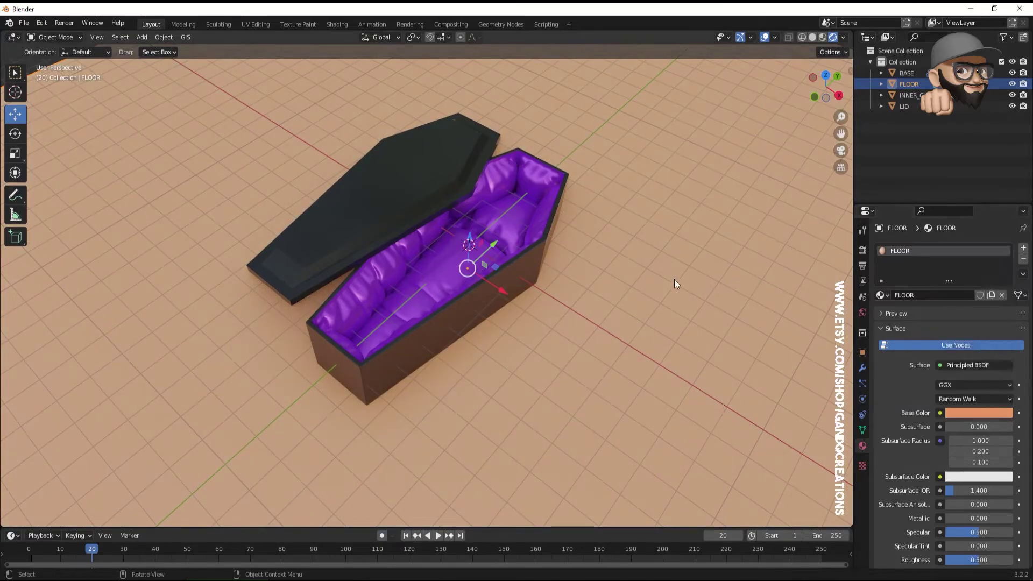
# Step: Split the 3D viewport vertically into two side-by-side views of the coffin scene
pyautogui.scroll(4, 654, 288)
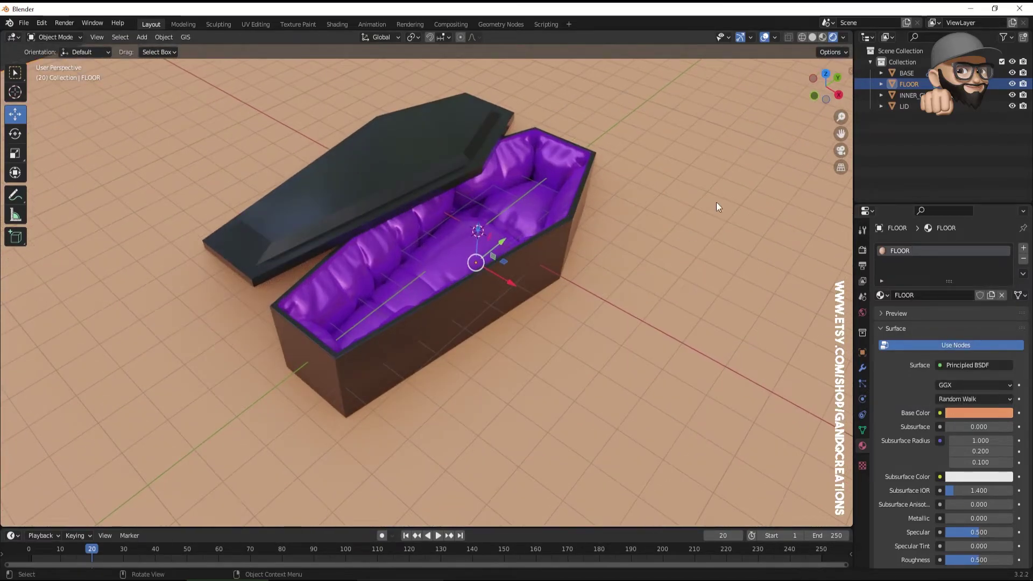
pyautogui.rightClick(852, 193)
pyautogui.click(839, 195)
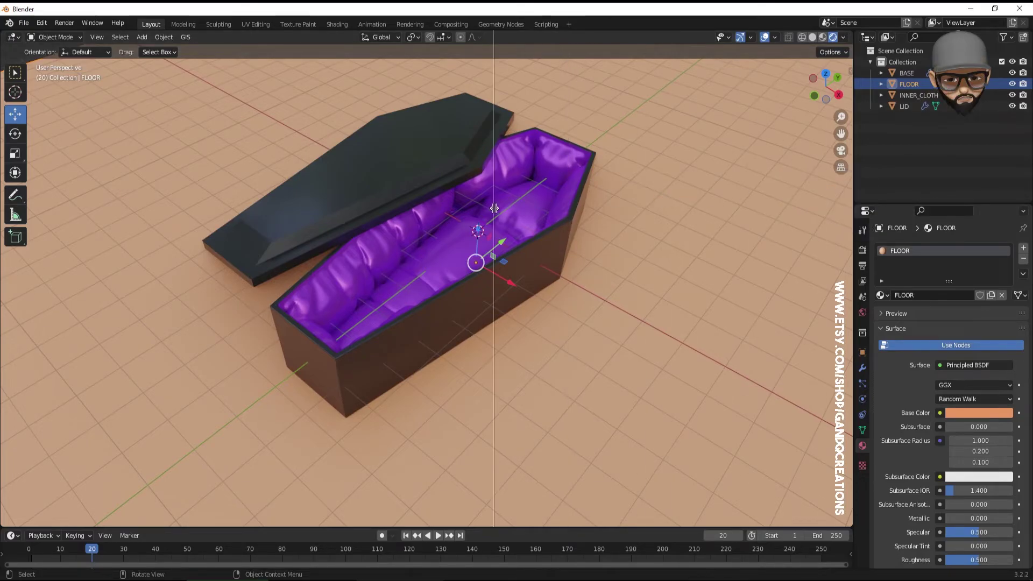
pyautogui.click(494, 208)
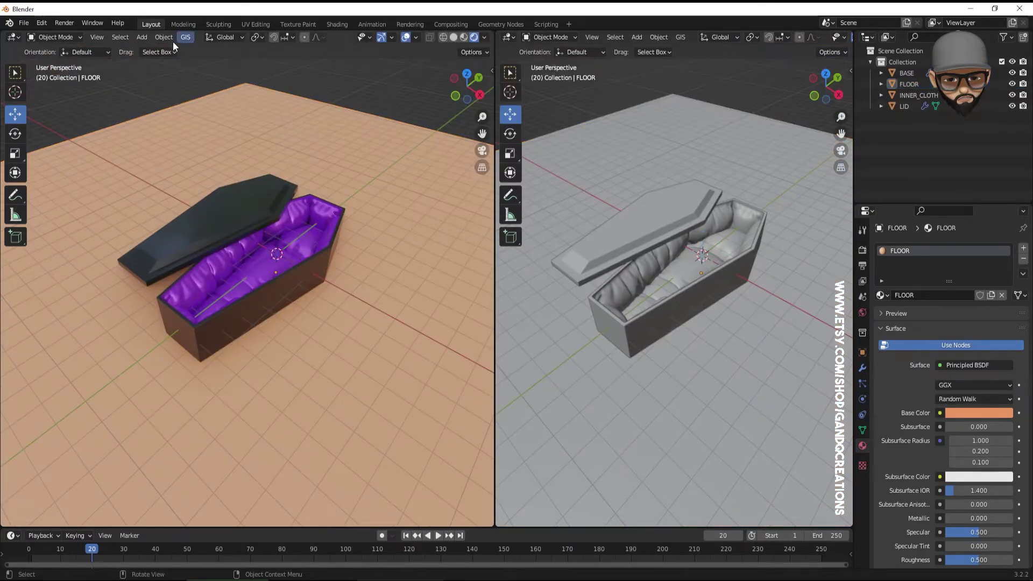
# Step: Add a camera to the scene and view the rendered viewport through the active camera
pyautogui.click(141, 38)
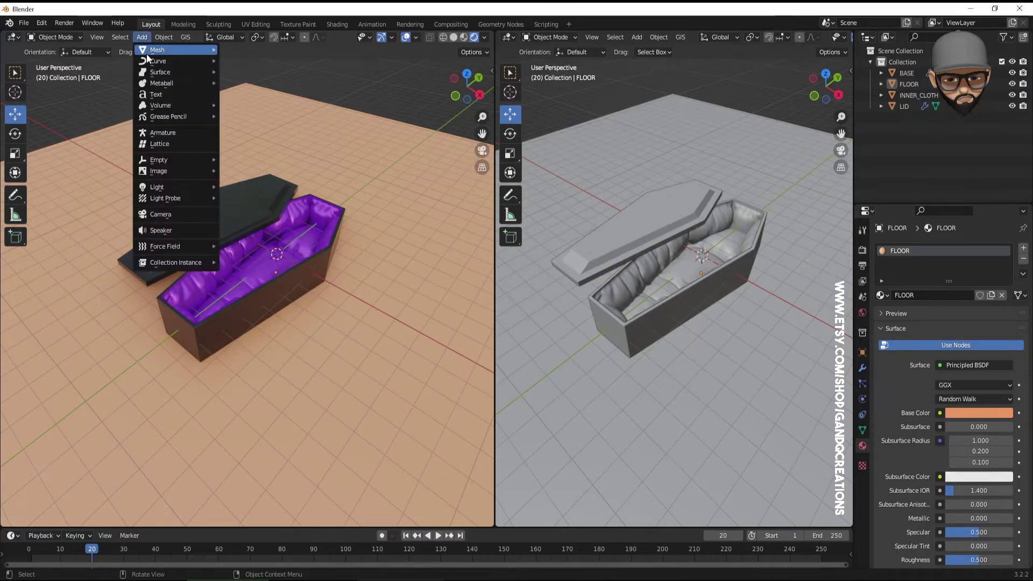
pyautogui.click(157, 215)
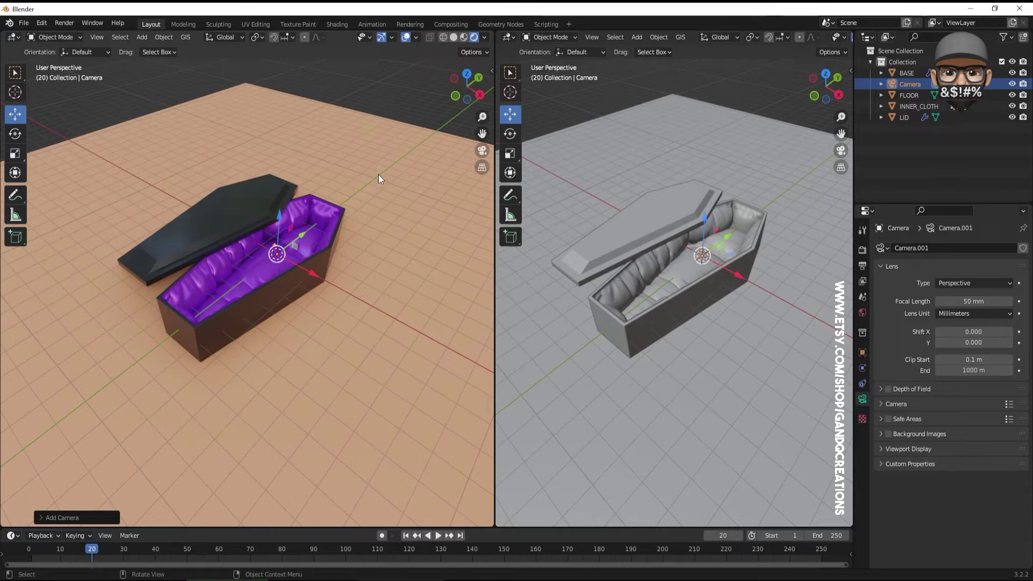
pyautogui.click(100, 37)
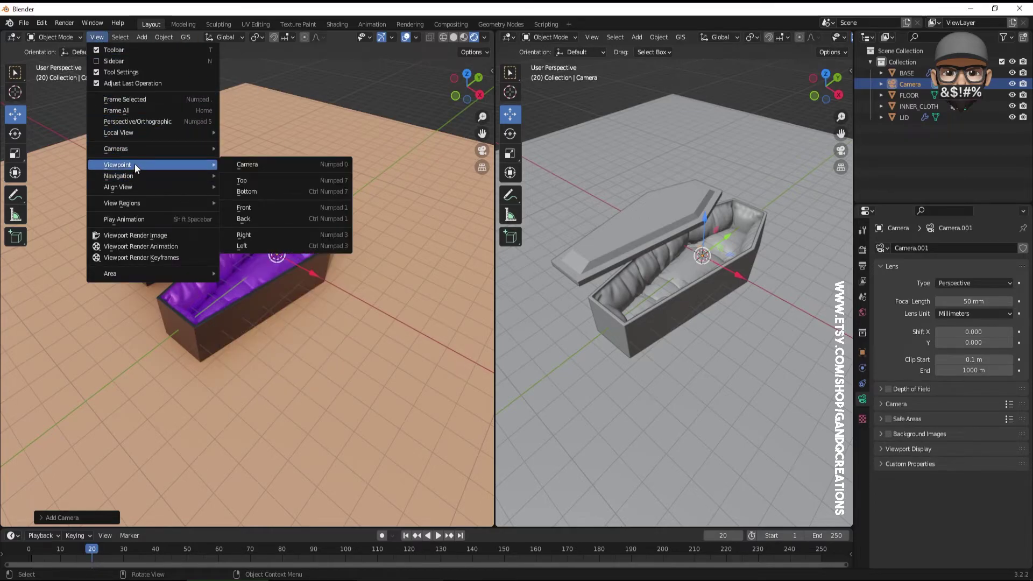
pyautogui.moveTo(161, 153)
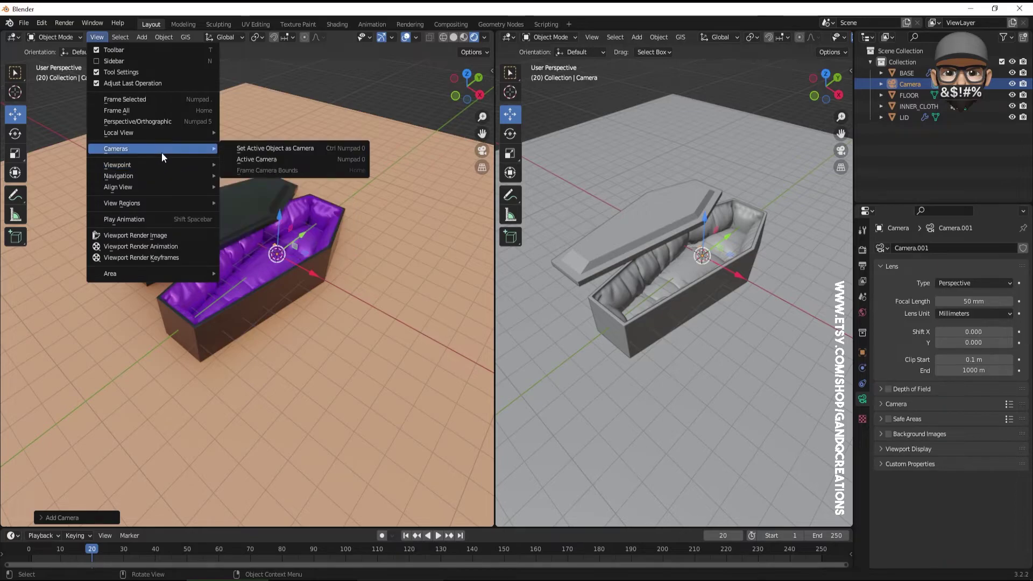
pyautogui.click(288, 161)
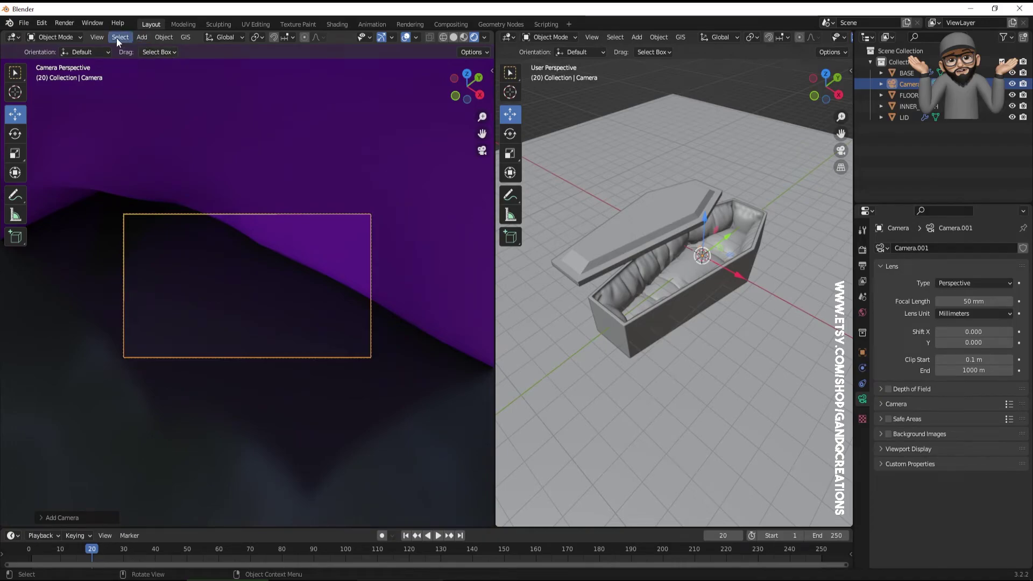
# Step: Frame the camera bounds so the camera frame fills the rendered viewport
pyautogui.click(98, 38)
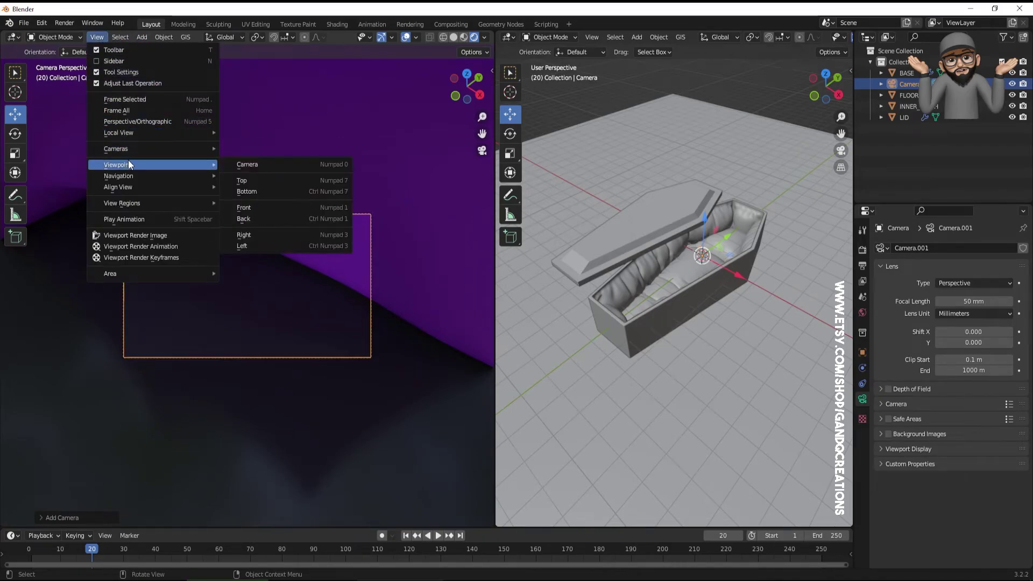
pyautogui.moveTo(167, 151)
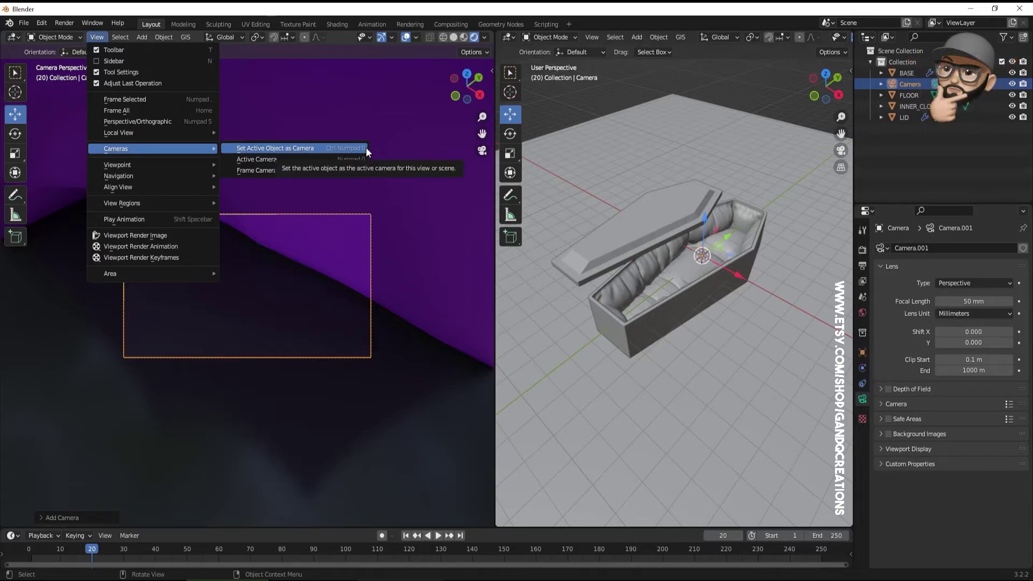
pyautogui.click(300, 170)
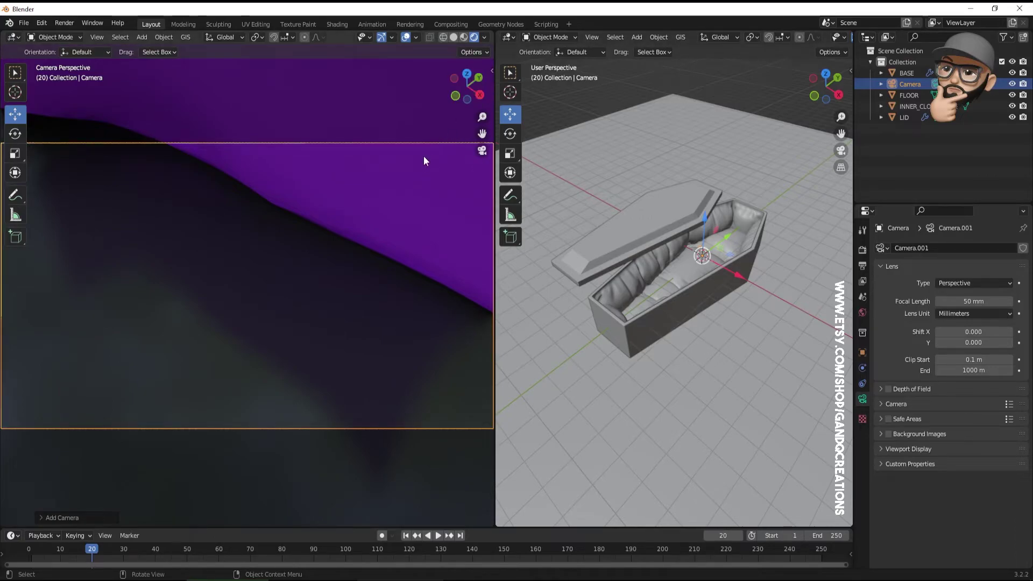
# Step: Lock the camera to the view in the camera viewport's View Lock settings
pyautogui.press('n')
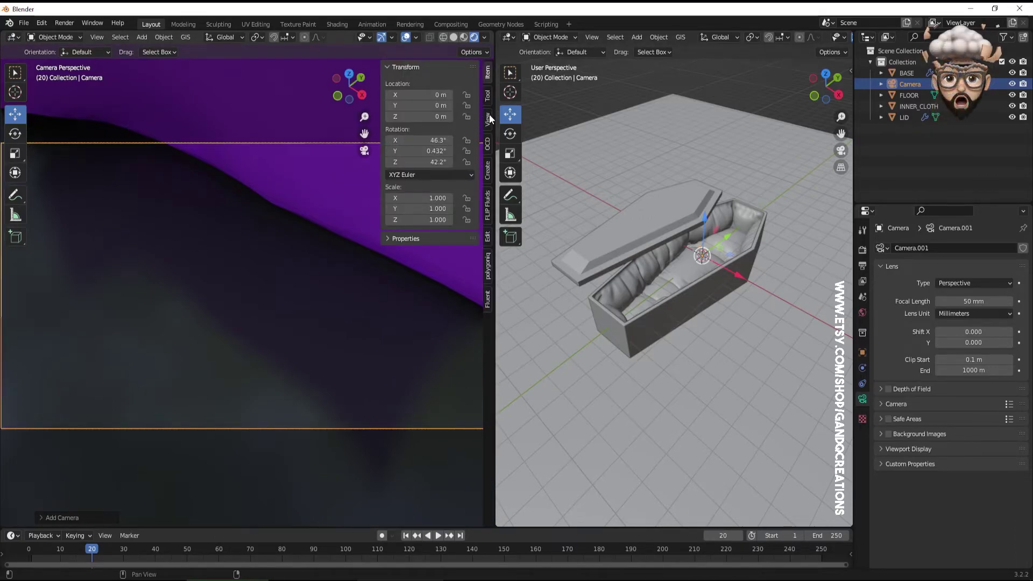
pyautogui.click(488, 118)
pyautogui.click(431, 206)
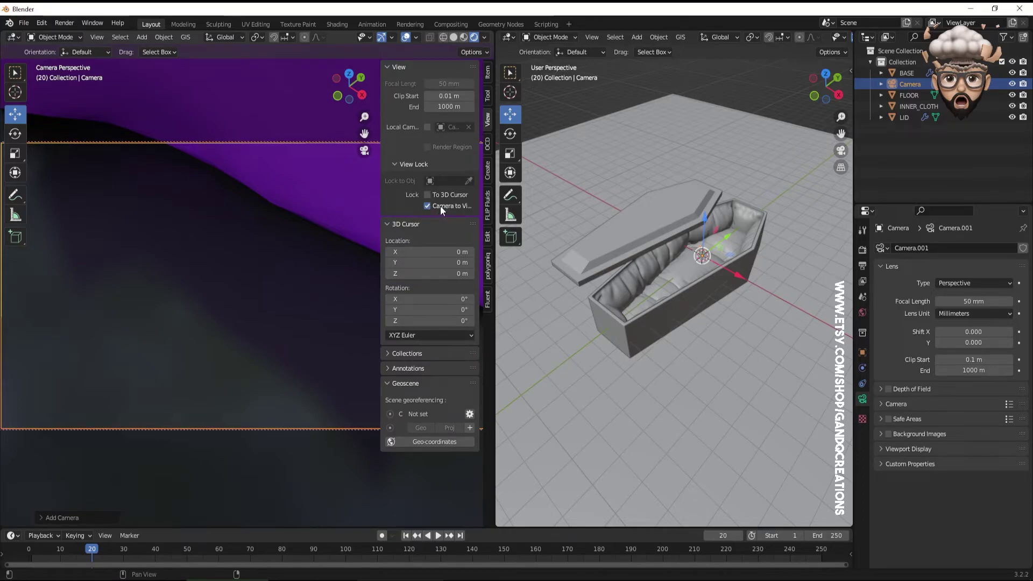
pyautogui.press('n')
# Step: Position the locked camera above and in front of the coffin so the base and lid fit inside the camera frame
pyautogui.moveTo(302, 288); pyautogui.dragTo(297, 359, button='middle')
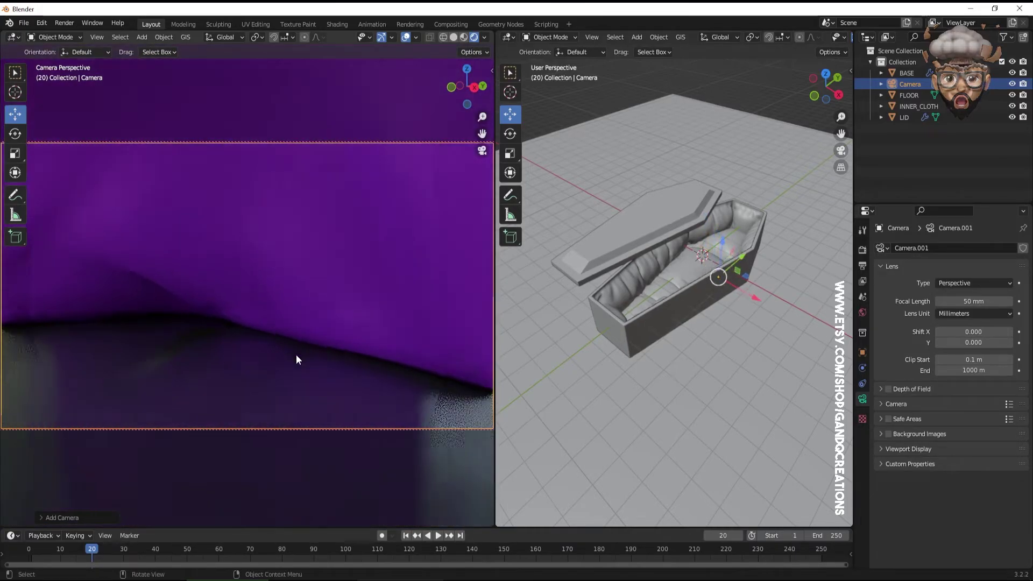
pyautogui.scroll(-5, 296, 354)
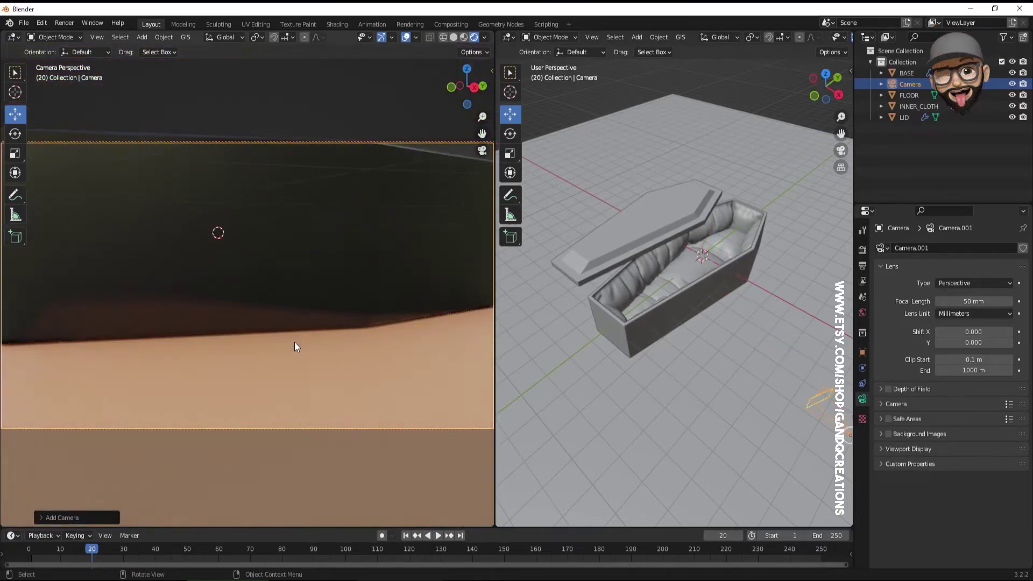
pyautogui.scroll(-6, 295, 339)
pyautogui.moveTo(247, 307); pyautogui.dragTo(288, 329, button='middle')
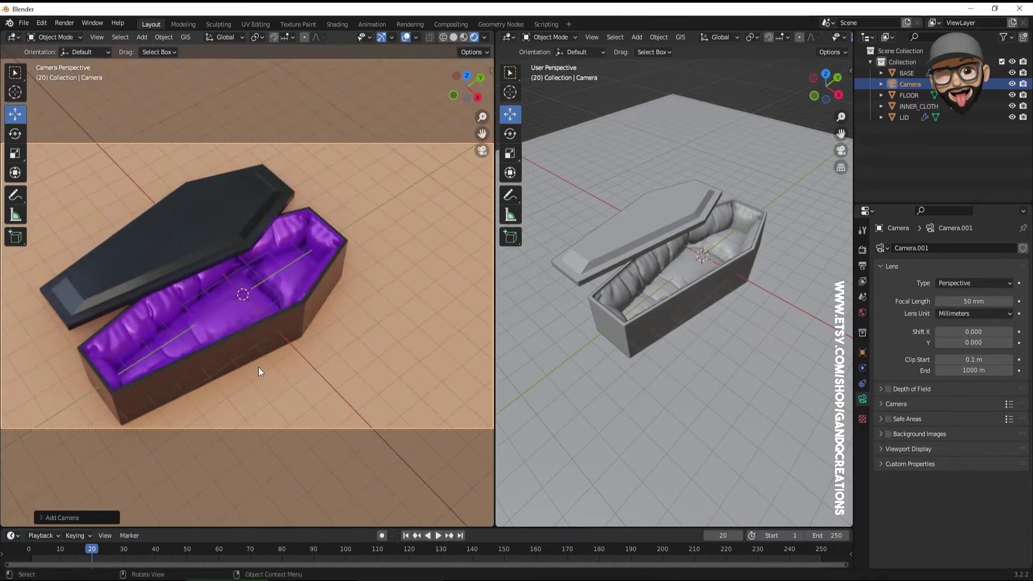
pyautogui.scroll(2, 286, 326)
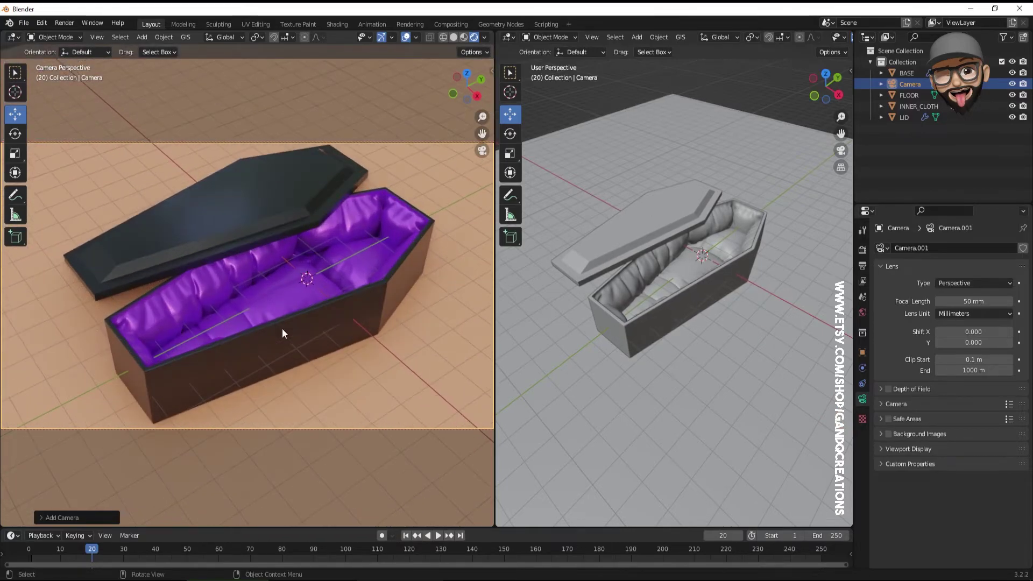
pyautogui.scroll(-2, 285, 324)
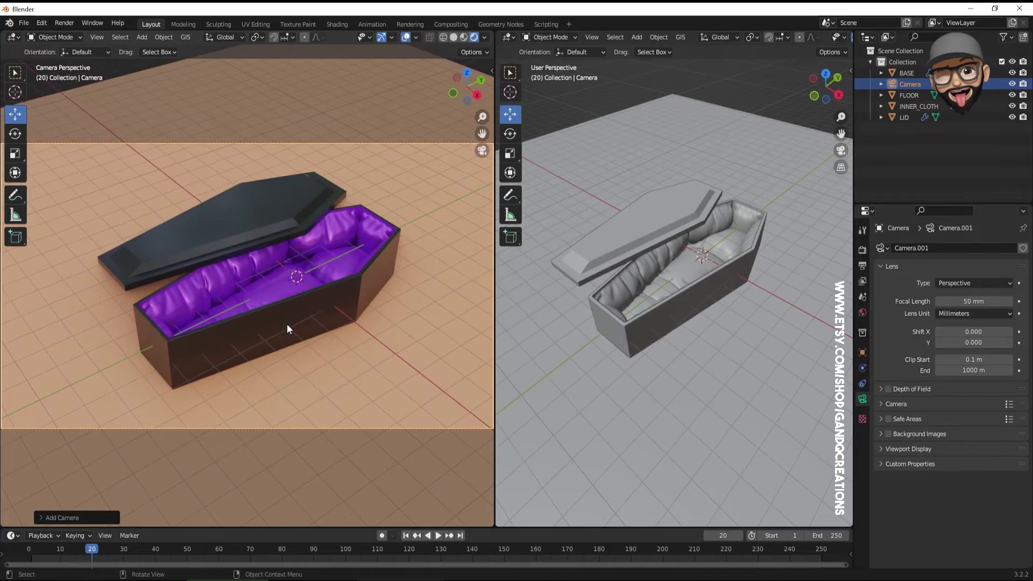
pyautogui.scroll(1, 288, 322)
# Step: Hide the overlays and the toolbar in the camera viewport, and pull the camera back slightly from the coffin
pyautogui.click(406, 37)
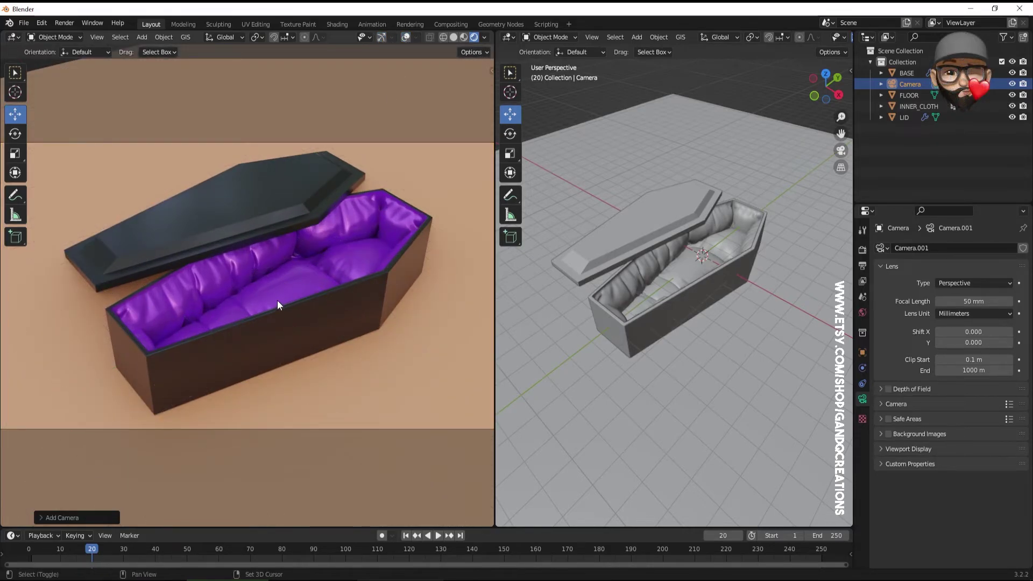
pyautogui.scroll(-2, 267, 296)
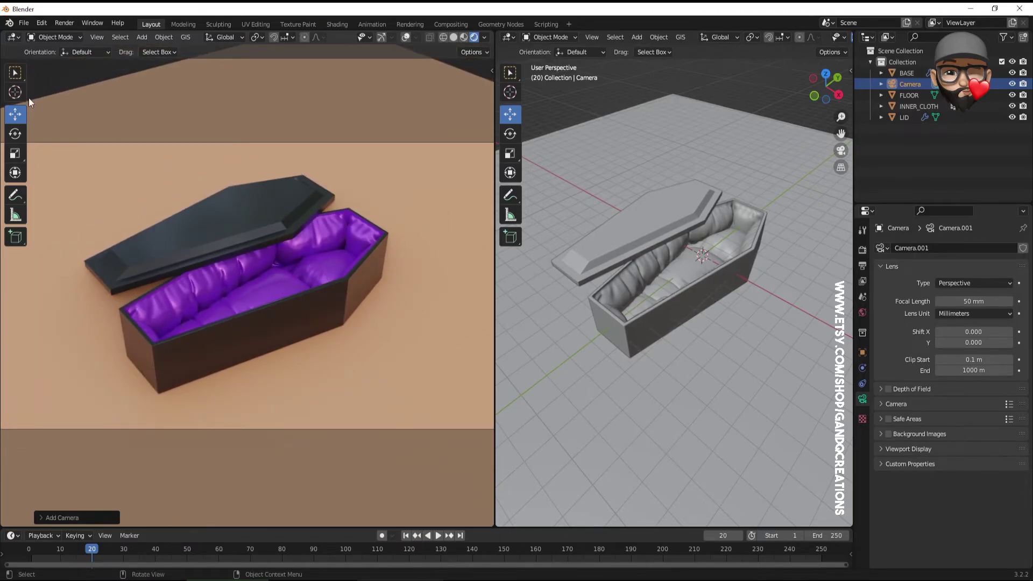
pyautogui.press('t')
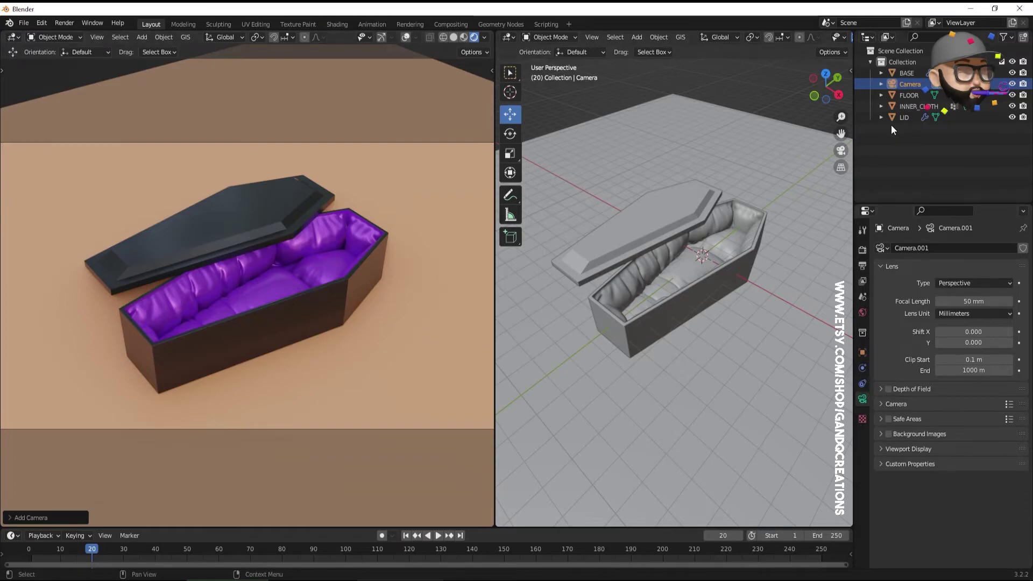
# Step: Set the camera's Passepartout to 1.000 in its viewport display settings and narrow the camera viewport
pyautogui.click(909, 84)
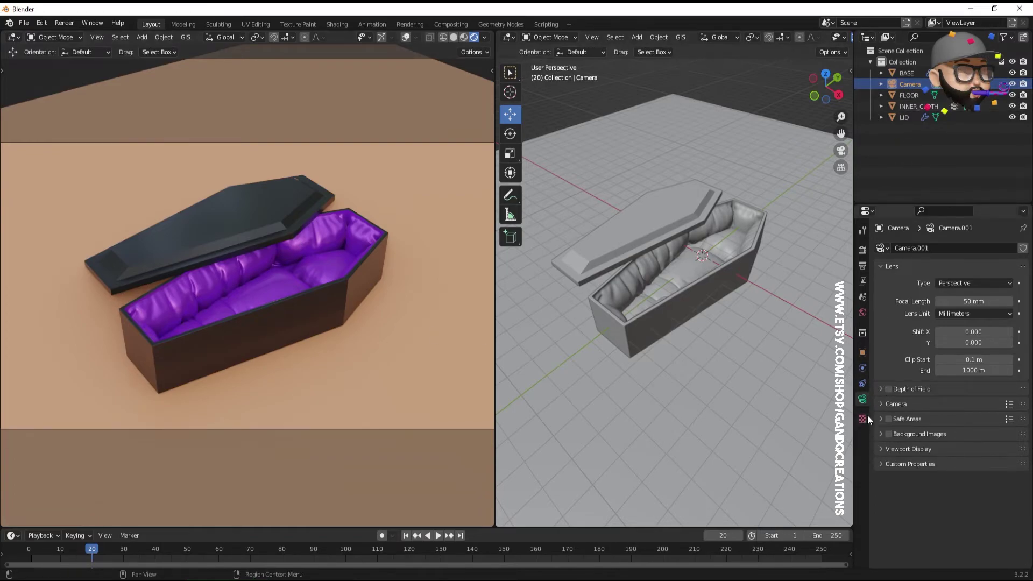
pyautogui.click(887, 449)
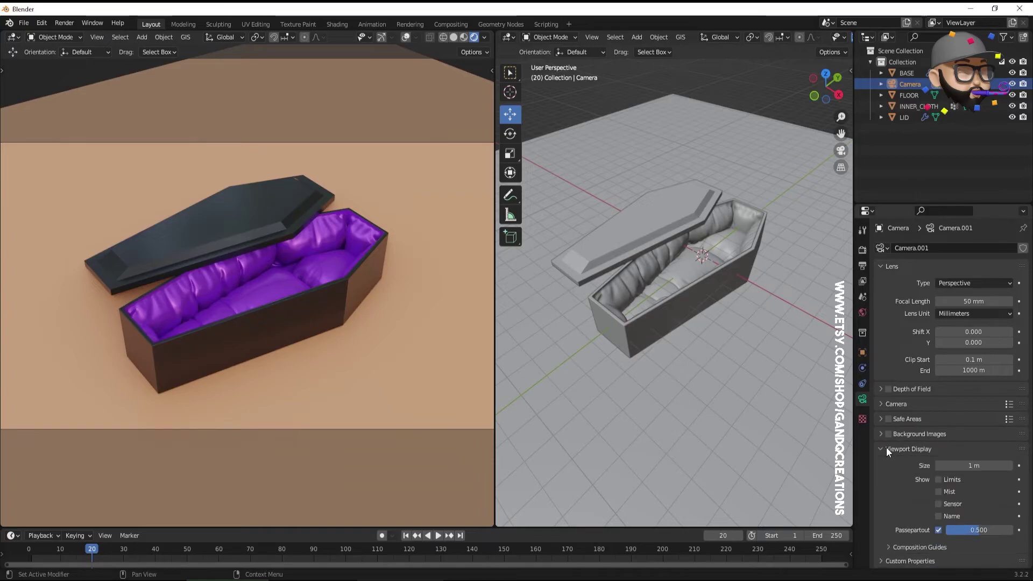
pyautogui.moveTo(981, 532); pyautogui.dragTo(1014, 532)
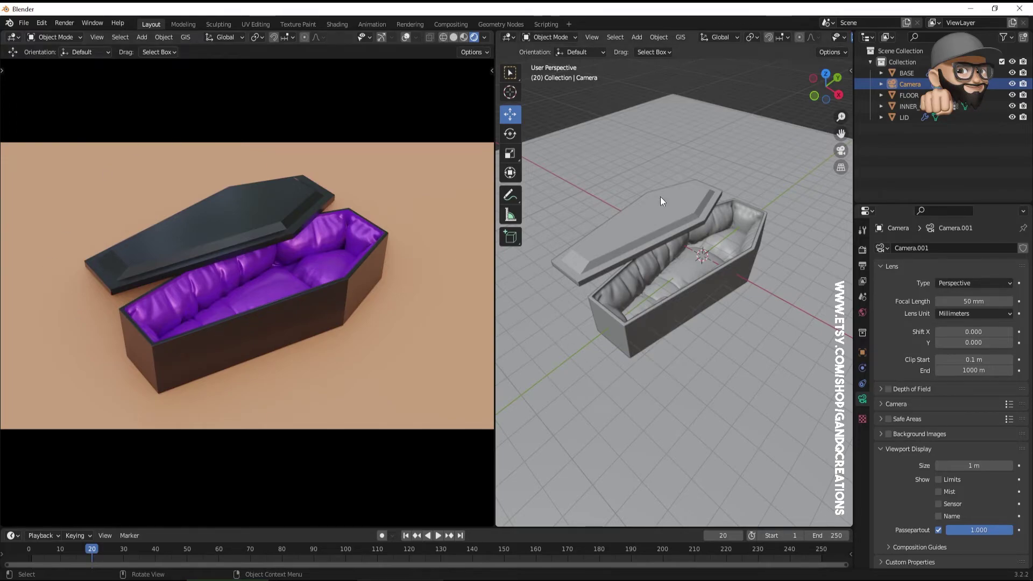
pyautogui.moveTo(494, 281); pyautogui.dragTo(450, 281)
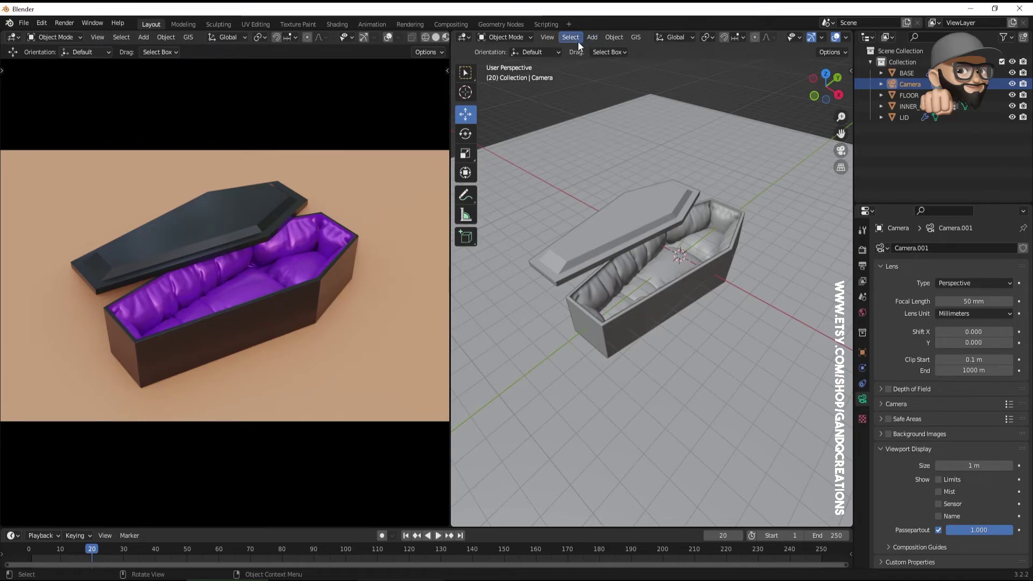
# Step: Add a point light from the solid-shaded viewport and move it up above the coffin
pyautogui.click(549, 39)
pyautogui.moveTo(592, 36)
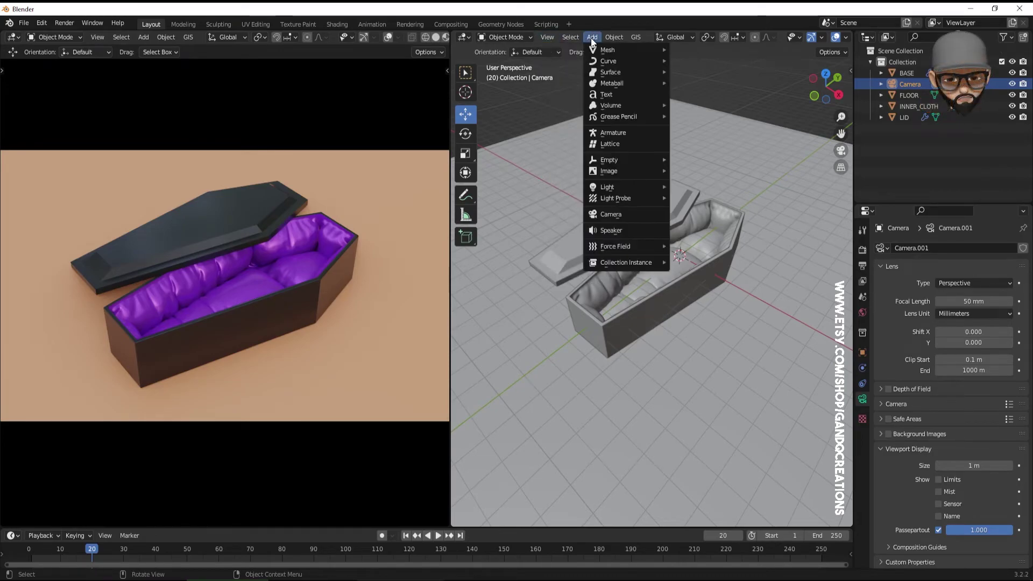
pyautogui.moveTo(616, 187)
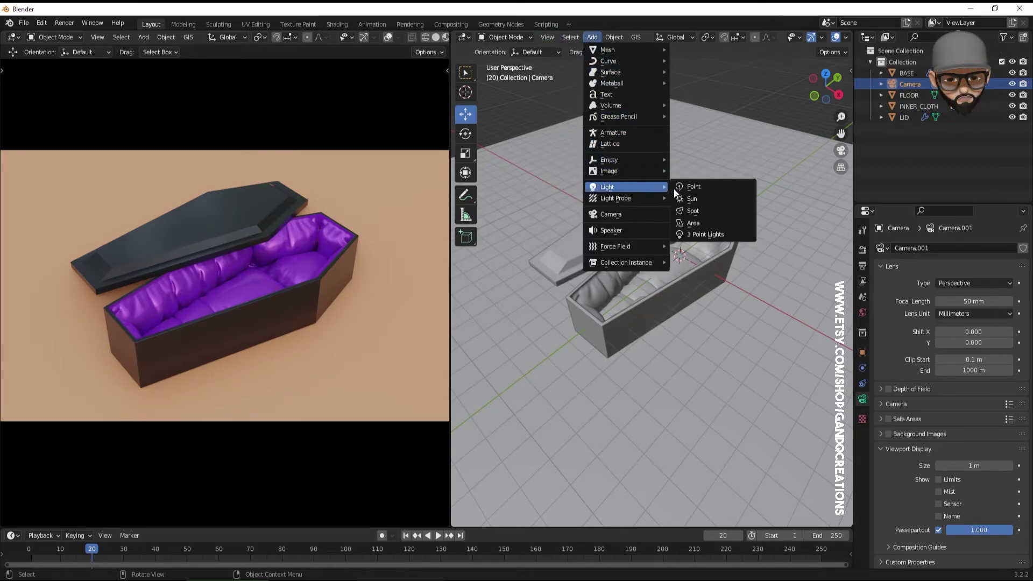
pyautogui.click(692, 187)
pyautogui.press('g')
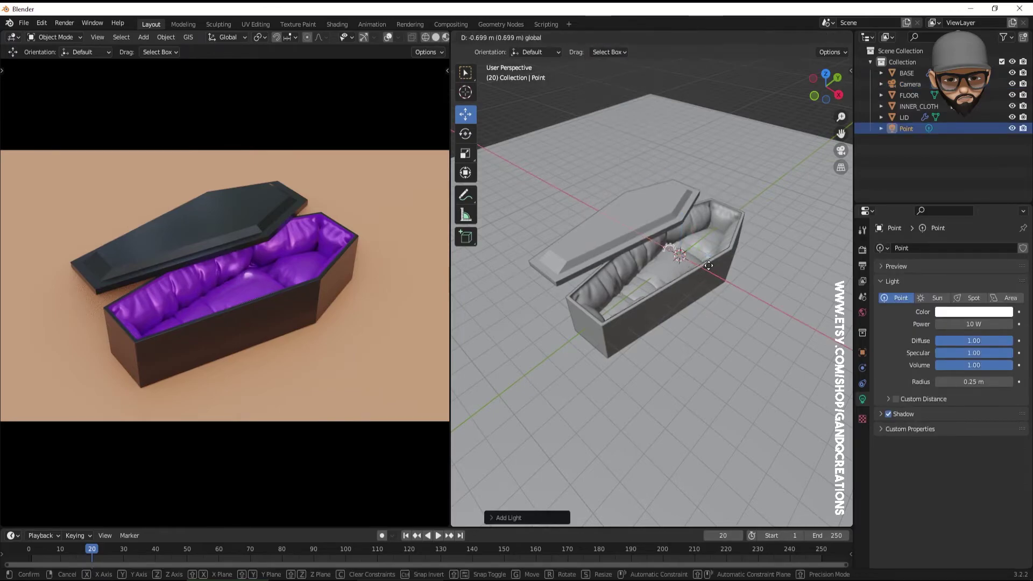
pyautogui.press('z')
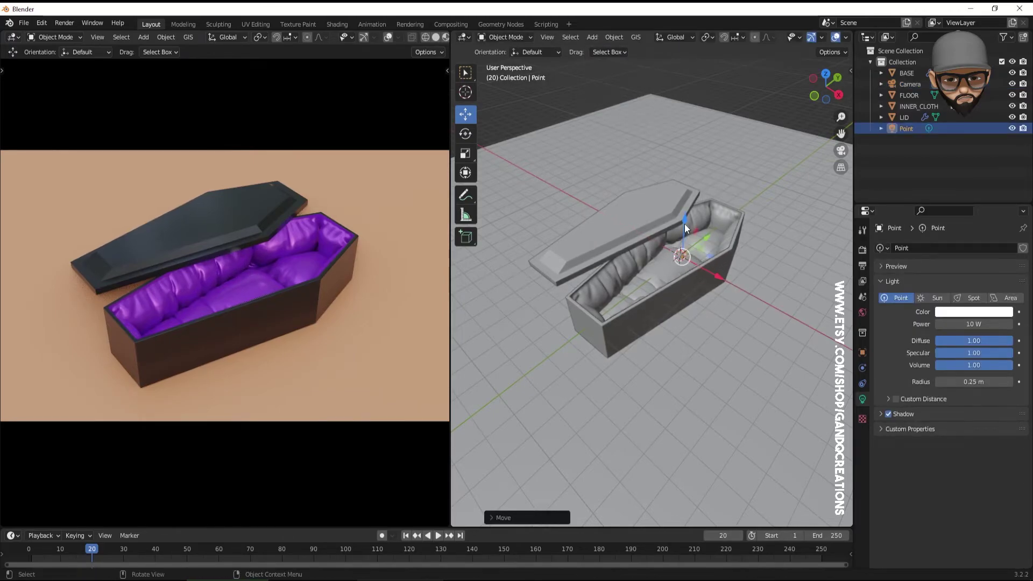
pyautogui.click(699, 164)
pyautogui.press('g')
pyautogui.click(756, 191)
# Step: Set the point light's power to 2500 W
pyautogui.click(969, 324)
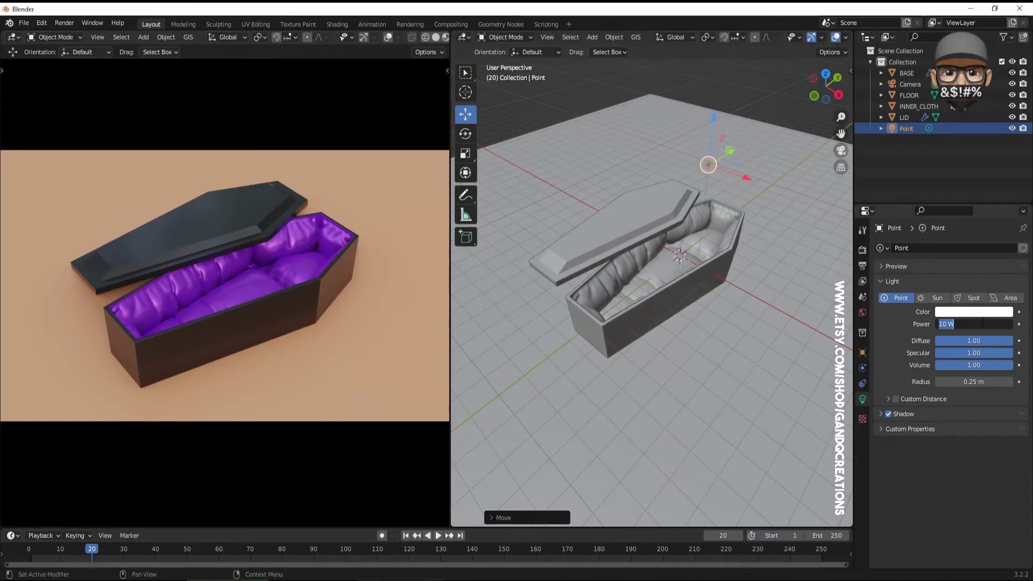
pyautogui.write('2500')
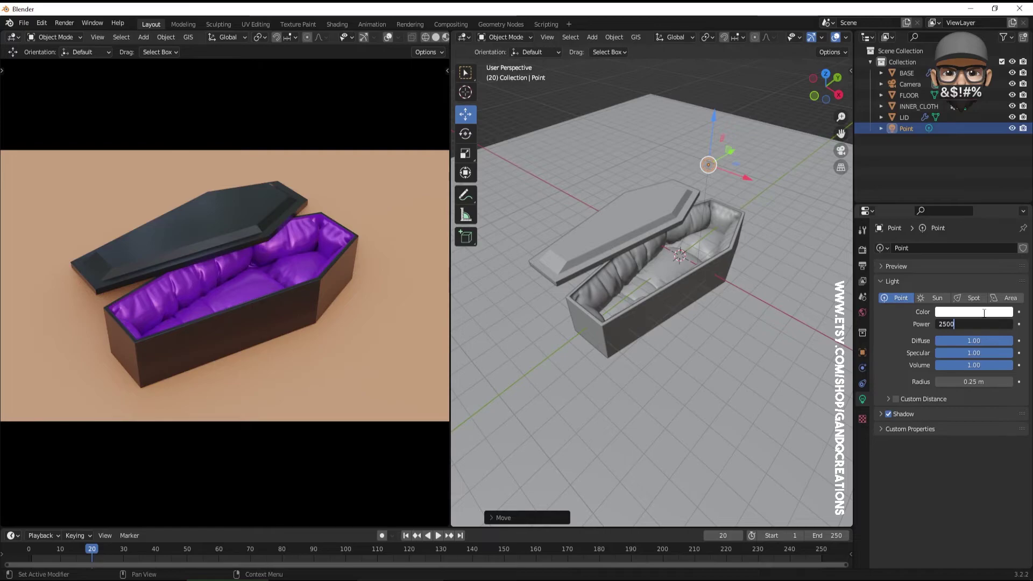
pyautogui.press('Return')
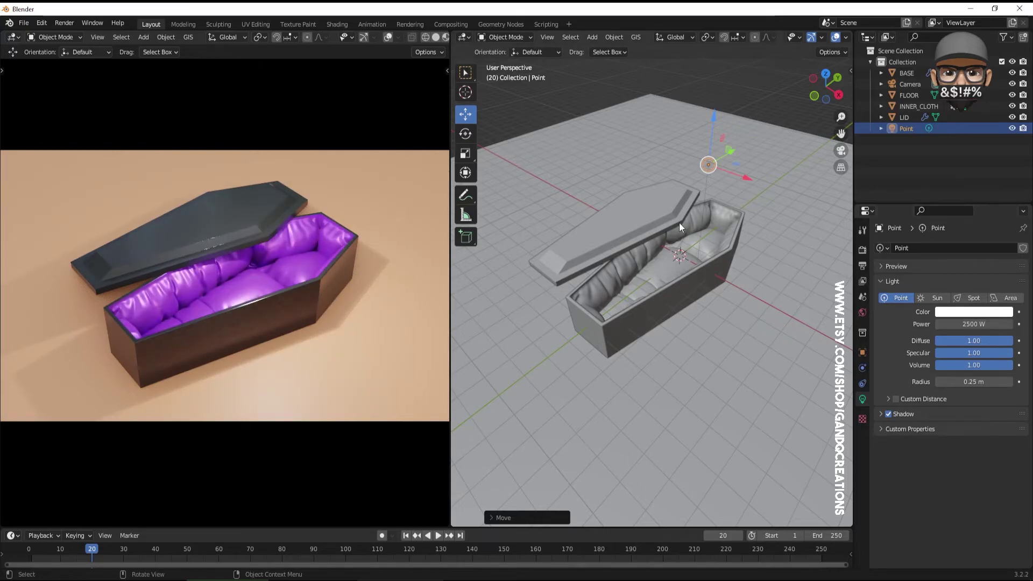
# Step: Reposition the point light near the coffin's head end and set its color to blue with hue 0.661, saturation 1.000 and value 1.000
pyautogui.press('g')
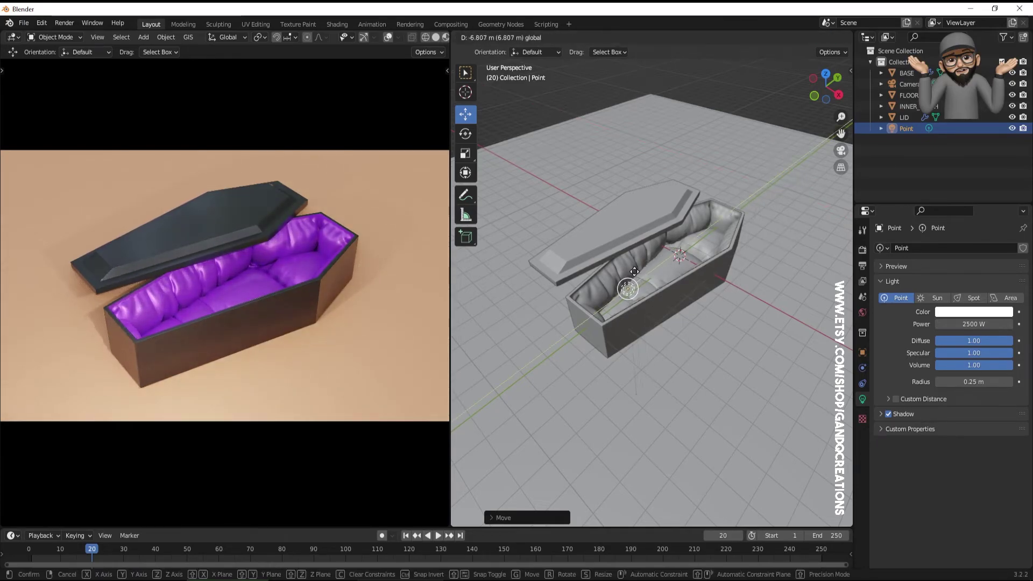
pyautogui.click(741, 210)
pyautogui.click(983, 315)
pyautogui.moveTo(954, 274); pyautogui.dragTo(1012, 273)
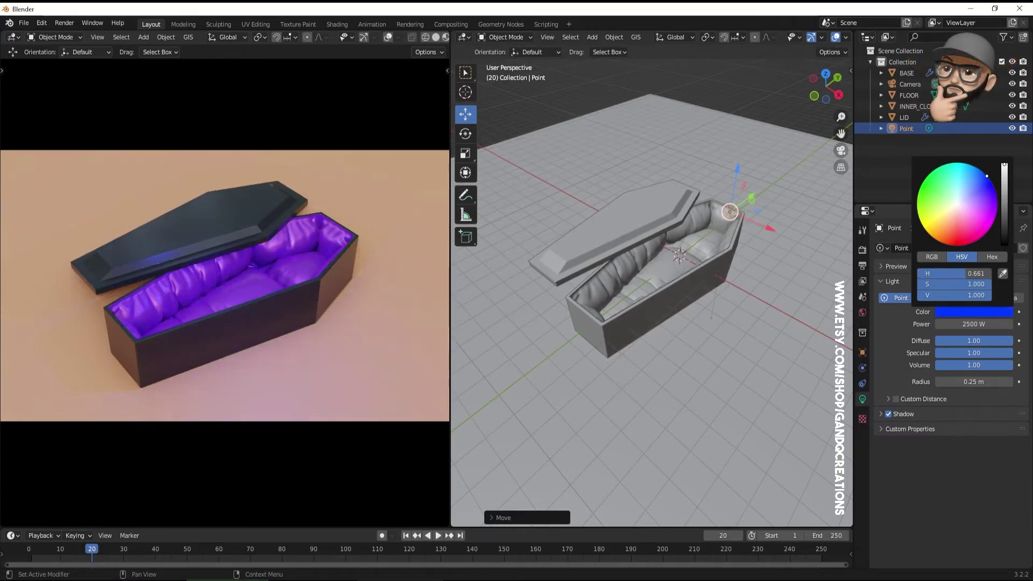
# Step: Move the point light from the coffin's head end across to the outer side of the lid
pyautogui.moveTo(747, 197); pyautogui.dragTo(530, 249)
pyautogui.moveTo(608, 290); pyautogui.dragTo(608, 191, button='middle')
pyautogui.scroll(-3, 606, 191)
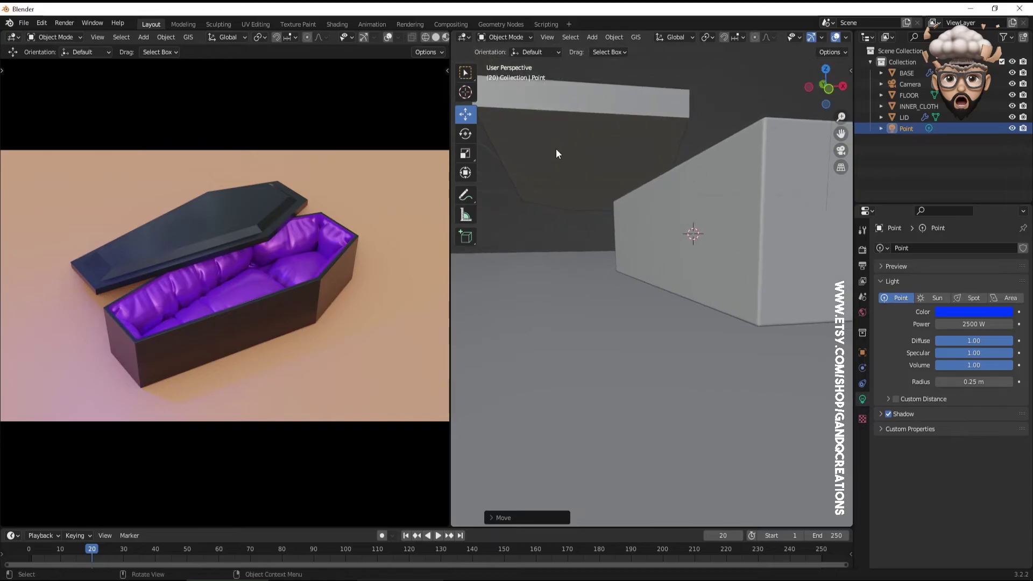
pyautogui.scroll(-5, 570, 214)
pyautogui.moveTo(571, 214); pyautogui.dragTo(602, 242, button='middle')
pyautogui.scroll(-2, 614, 241)
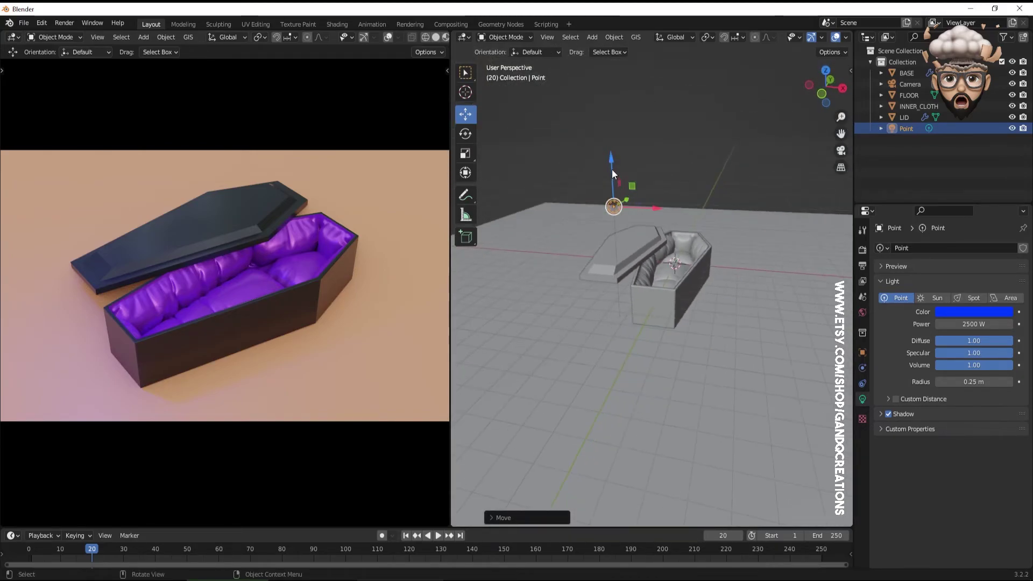
pyautogui.scroll(2, 681, 264)
pyautogui.moveTo(681, 264); pyautogui.dragTo(650, 252, button='middle')
pyautogui.scroll(2, 665, 278)
pyautogui.scroll(-2, 656, 277)
pyautogui.scroll(2, 687, 286)
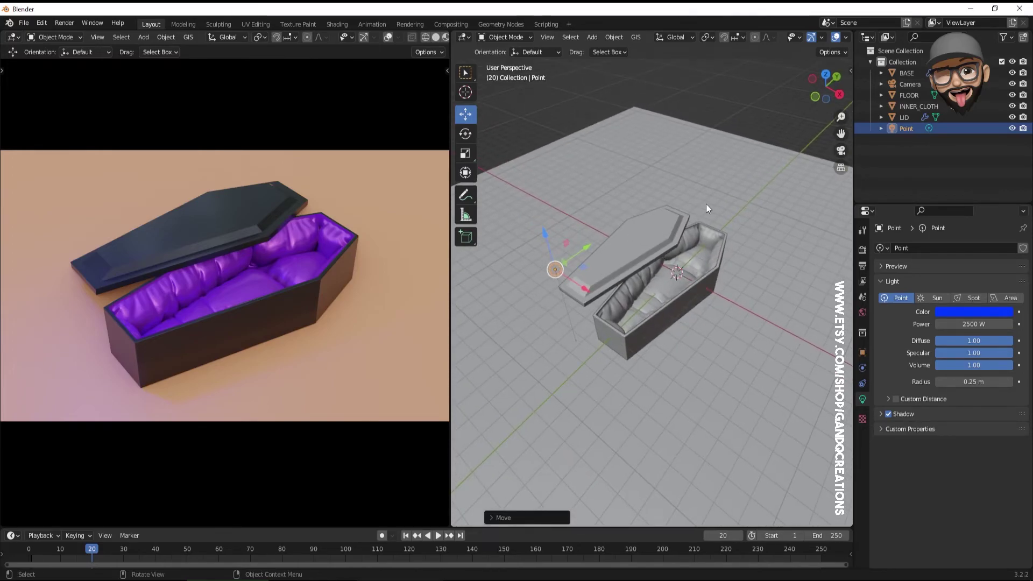
pyautogui.scroll(3, 707, 208)
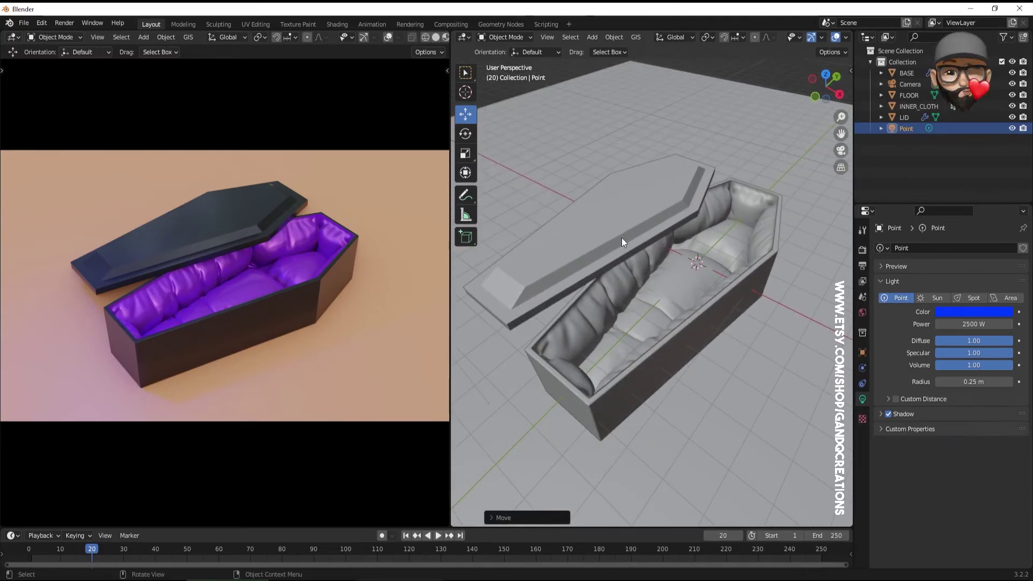
# Step: Select the coffin lid and open its GLOSSY_BLACK material in the Shading workspace
pyautogui.scroll(-2, 619, 247)
pyautogui.click(616, 257)
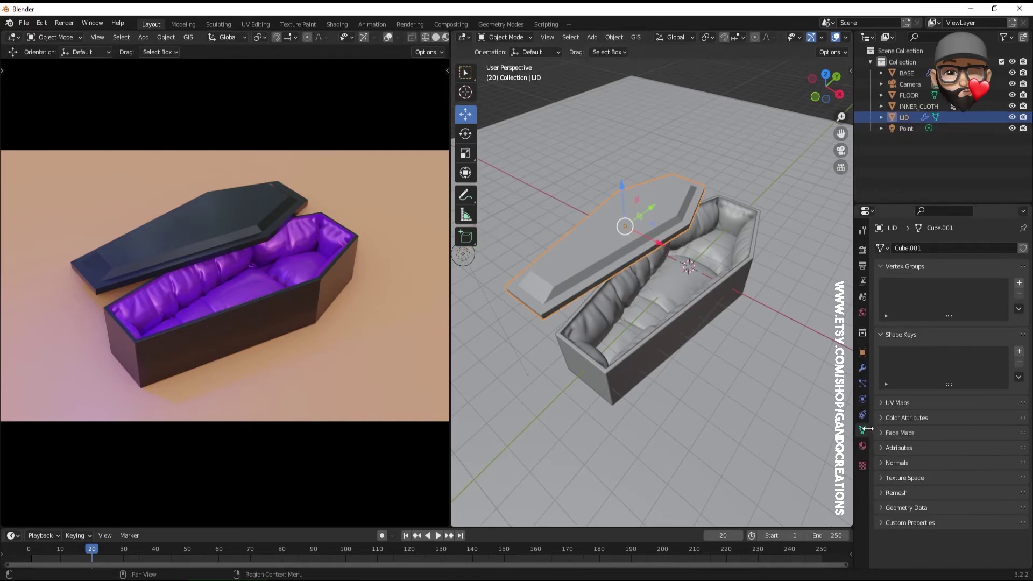
pyautogui.click(864, 446)
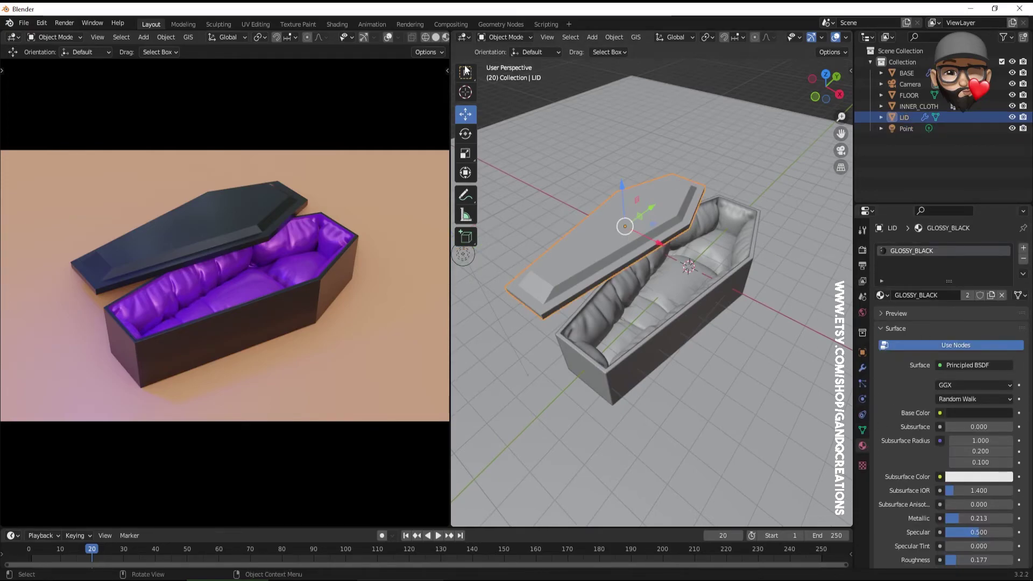
pyautogui.click(337, 25)
pyautogui.moveTo(535, 210); pyautogui.dragTo(493, 179, button='middle')
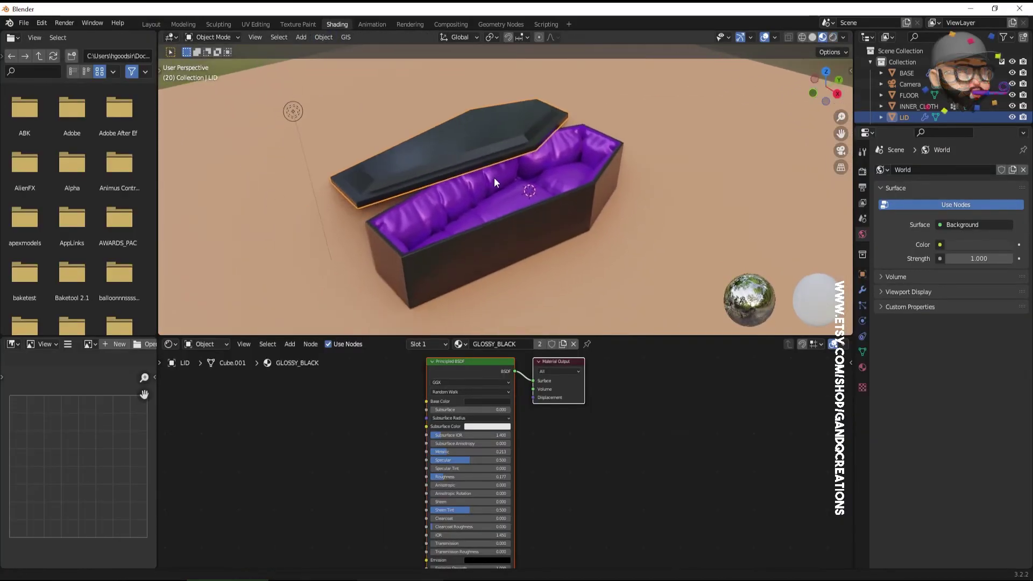
pyautogui.scroll(2, 493, 183)
pyautogui.moveTo(290, 406); pyautogui.dragTo(359, 415, button='middle')
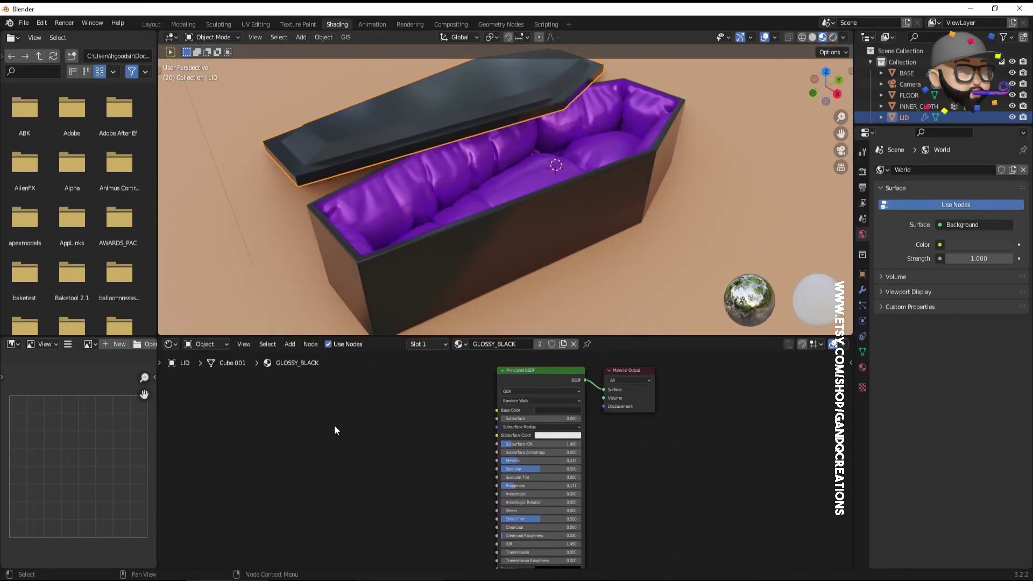
# Step: Add a Noise Texture node with scale 13.700 and connect its Fac output to the Principled BSDF's Roughness
pyautogui.press('F3')
pyautogui.write('noise')
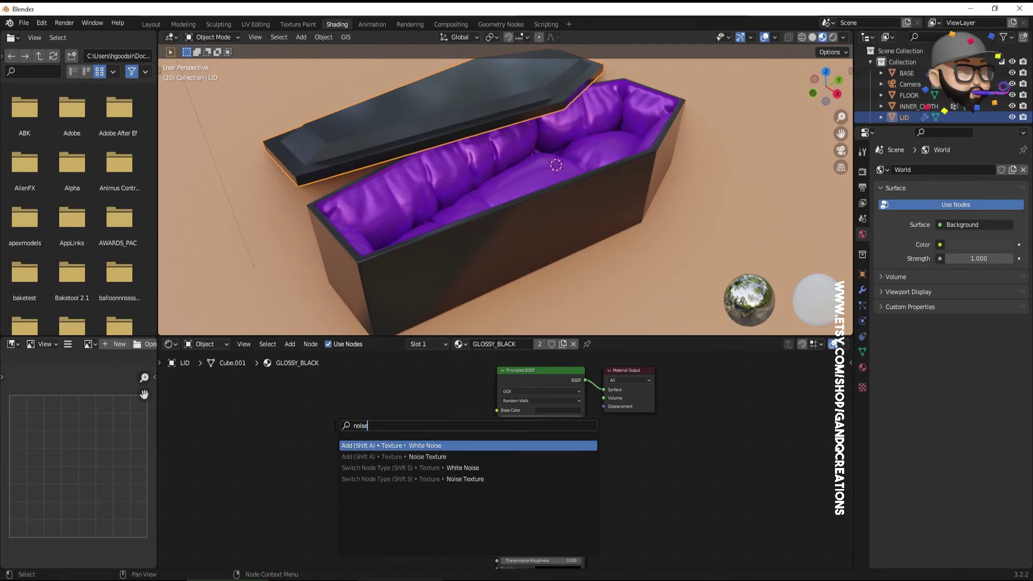
pyautogui.press('Down')
pyautogui.press('Return')
pyautogui.click(335, 425)
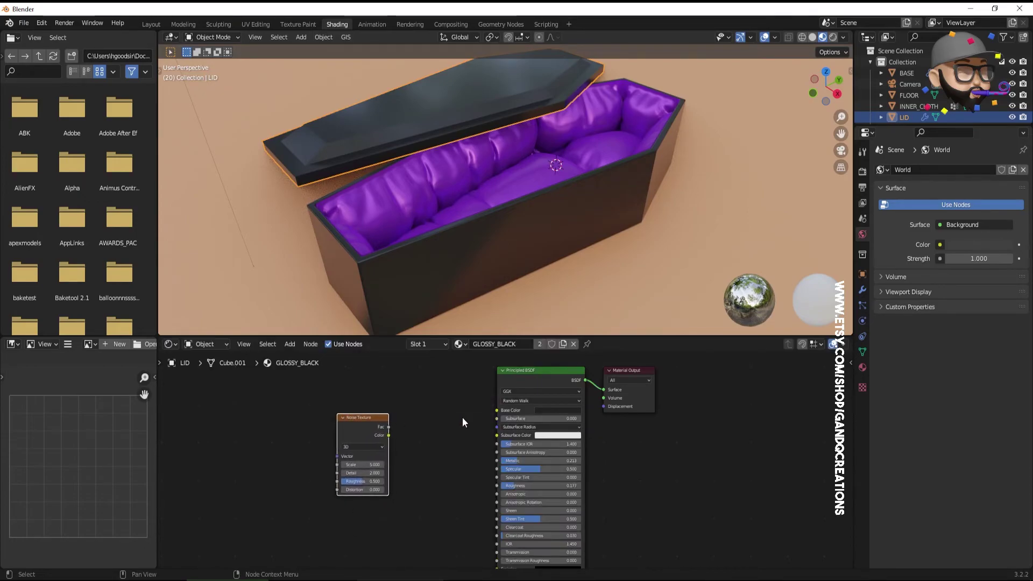
pyautogui.moveTo(389, 426); pyautogui.dragTo(497, 486)
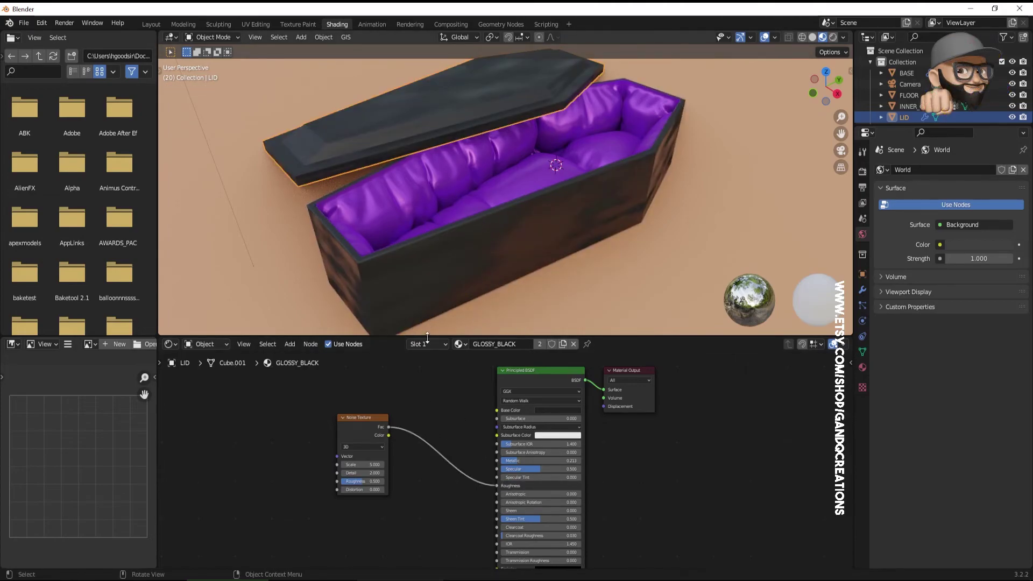
pyautogui.moveTo(363, 464)
pyautogui.mouseDown()
pyautogui.moveTo(345, 465)
pyautogui.moveTo(382, 464)
pyautogui.mouseUp()
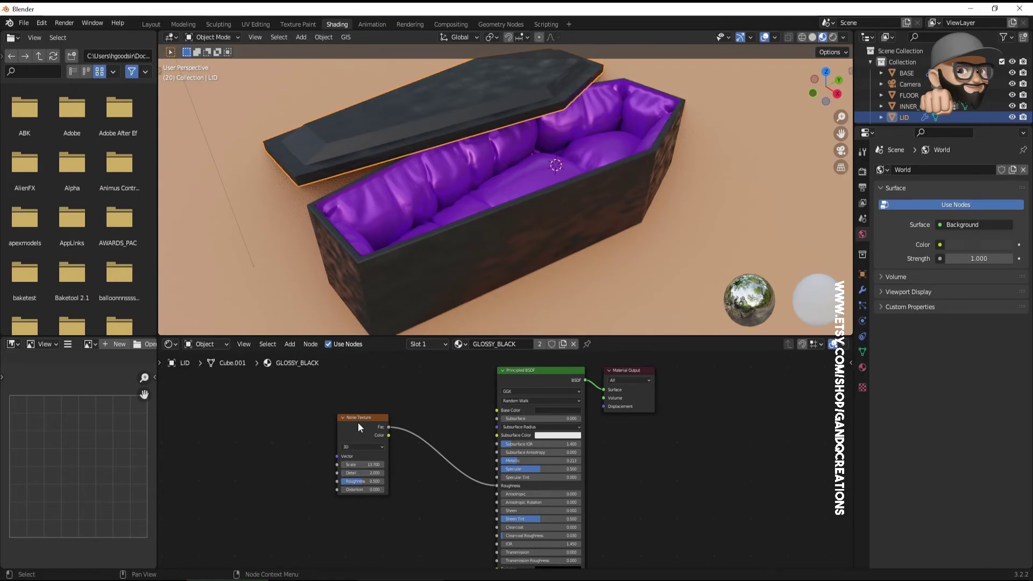
# Step: Shift the Noise Texture node aside and add a Mapping node feeding its Vector input
pyautogui.moveTo(359, 427); pyautogui.dragTo(394, 424)
pyautogui.moveTo(360, 455); pyautogui.dragTo(359, 453)
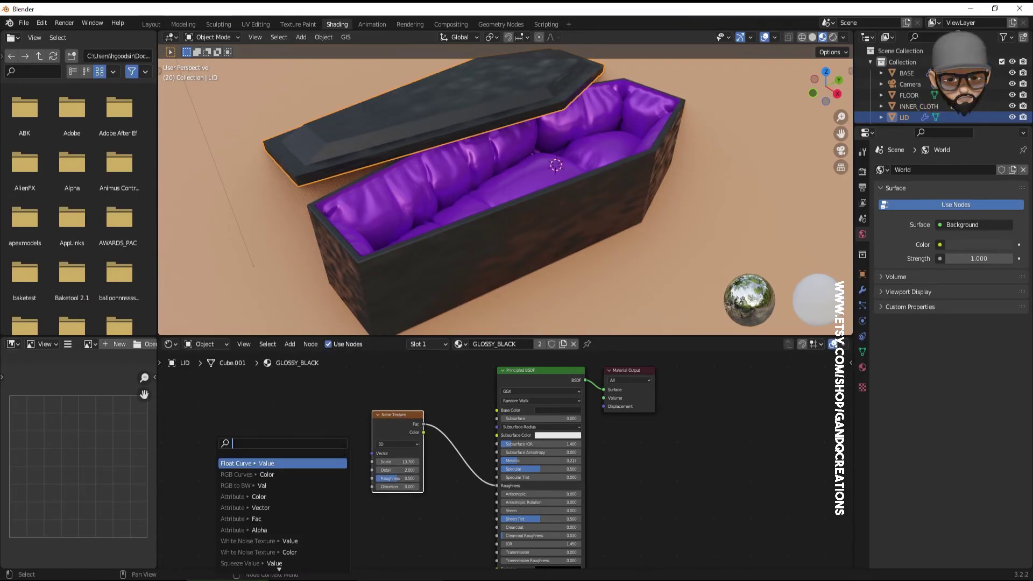
pyautogui.write('m')
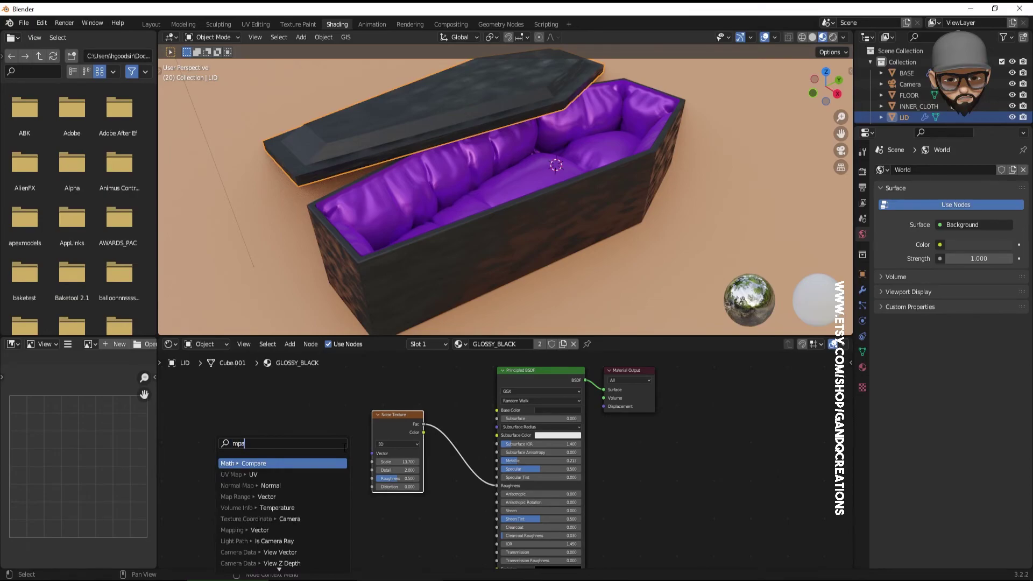
pyautogui.write('app')
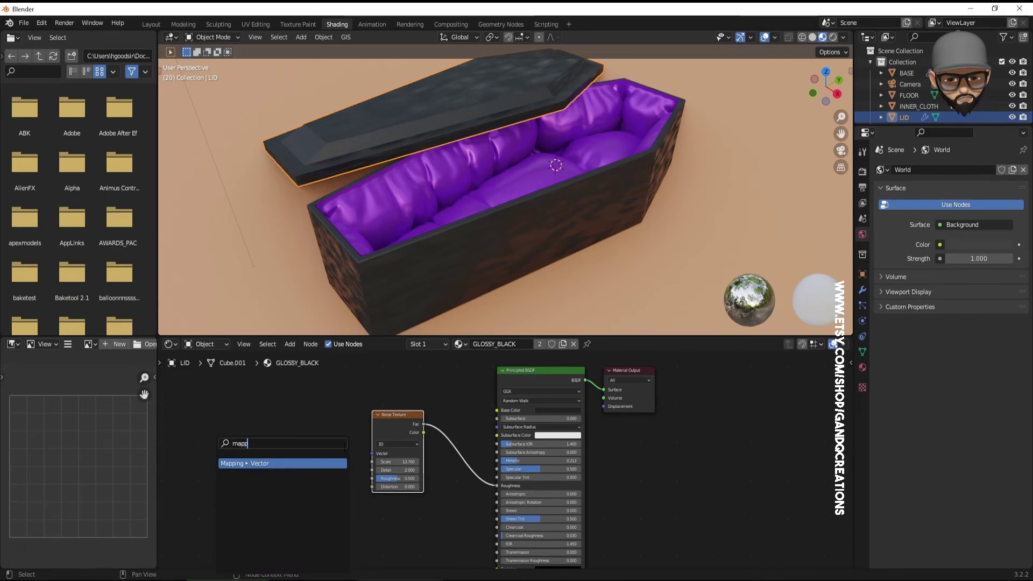
pyautogui.press('Return')
pyautogui.click(327, 420)
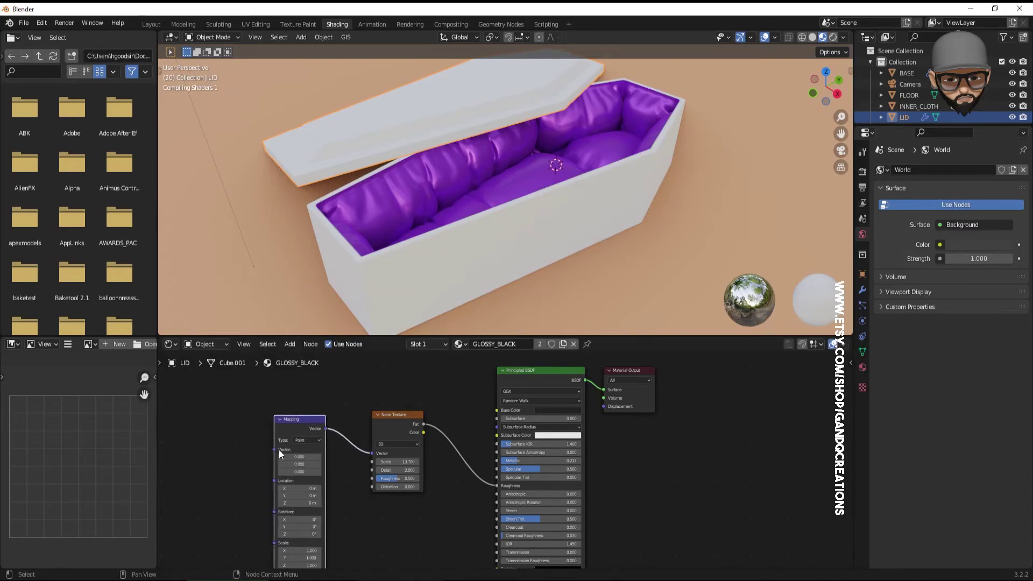
# Step: Add a Texture Coordinate node and connect its Object output to the Mapping node's Vector input
pyautogui.moveTo(271, 449); pyautogui.dragTo(238, 453)
pyautogui.write('mapp')
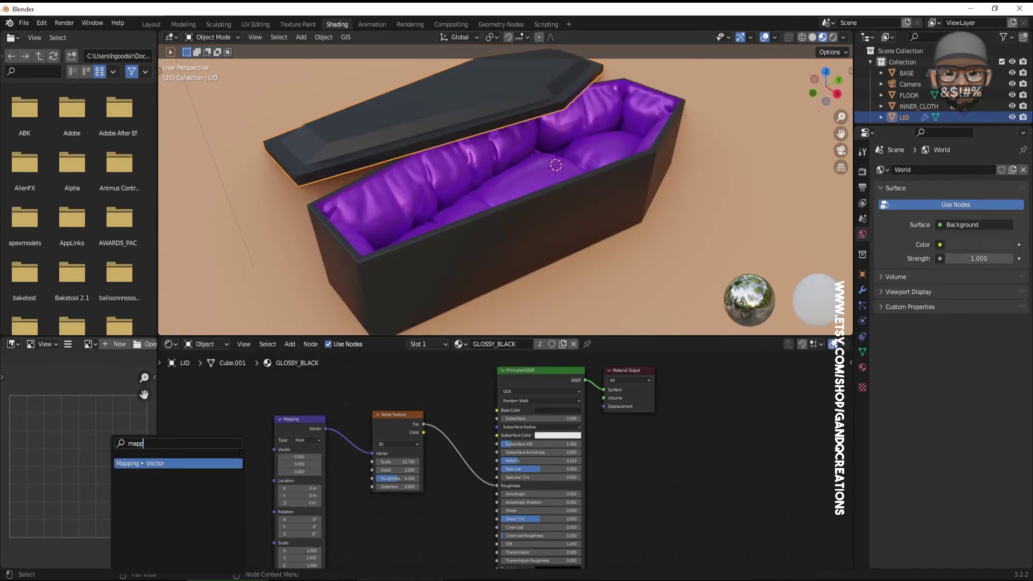
pyautogui.press('BackSpace')
pyautogui.press('BackSpace')
pyautogui.press('BackSpace')
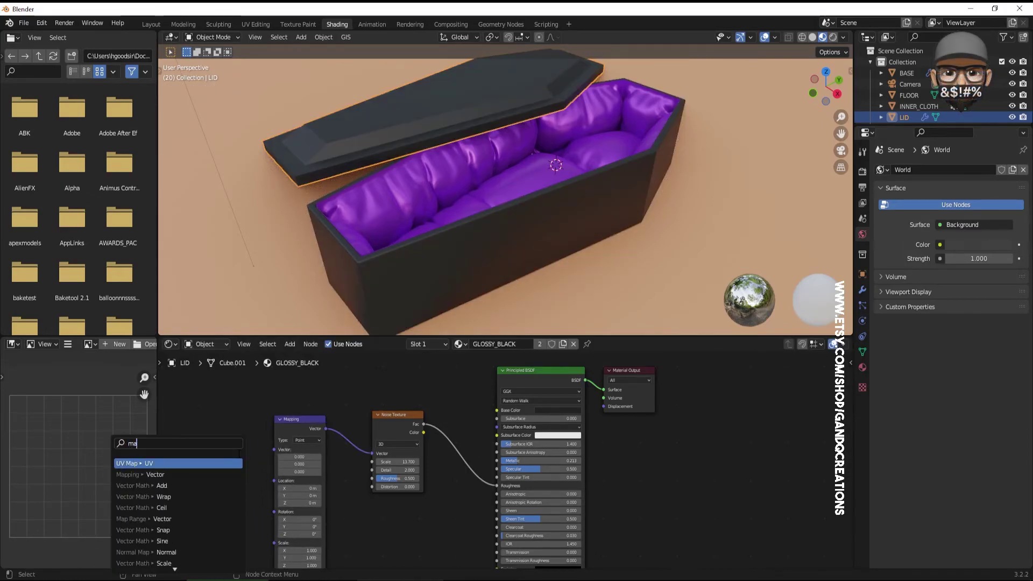
pyautogui.press('BackSpace')
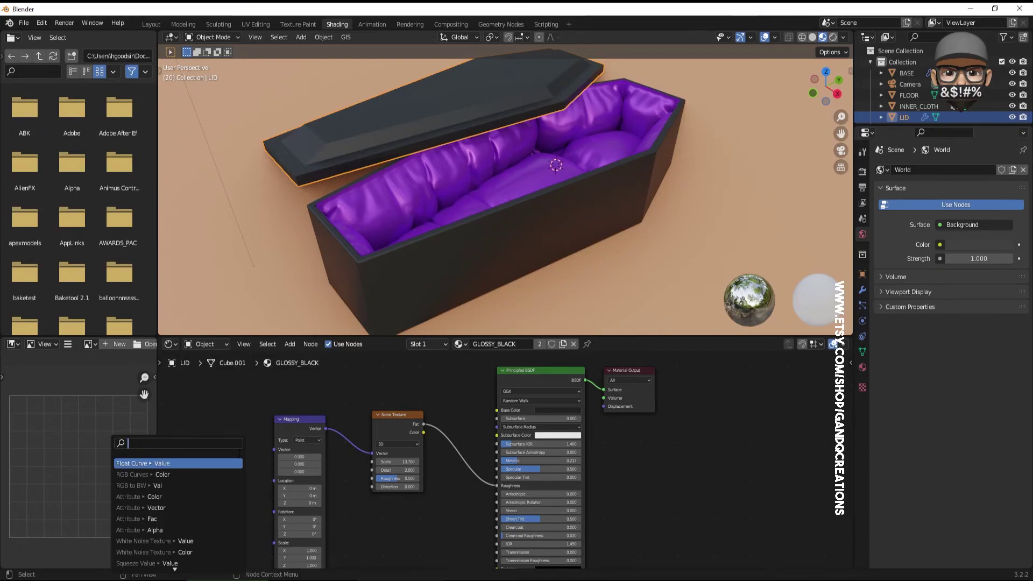
pyautogui.write('uv')
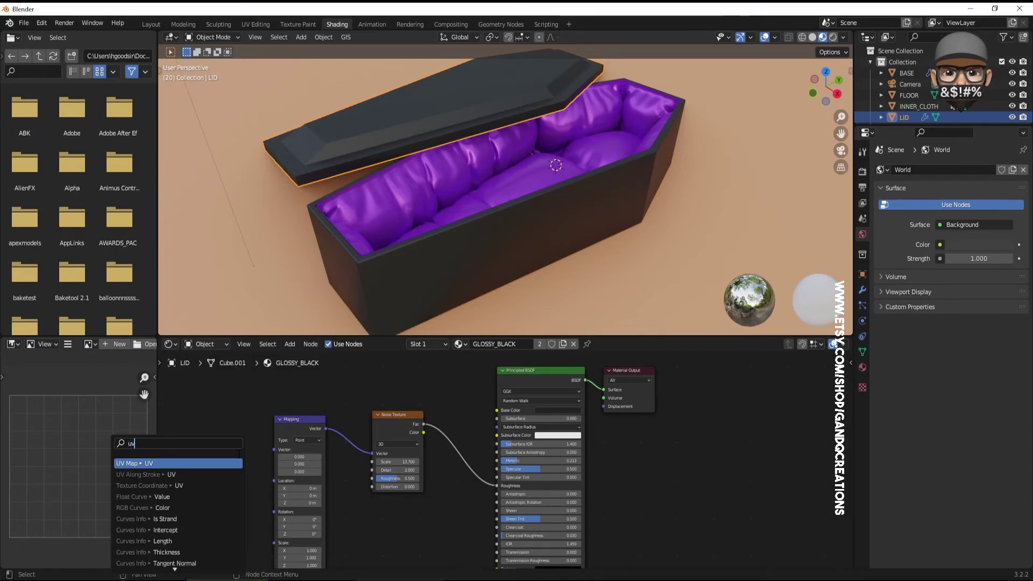
pyautogui.click(195, 486)
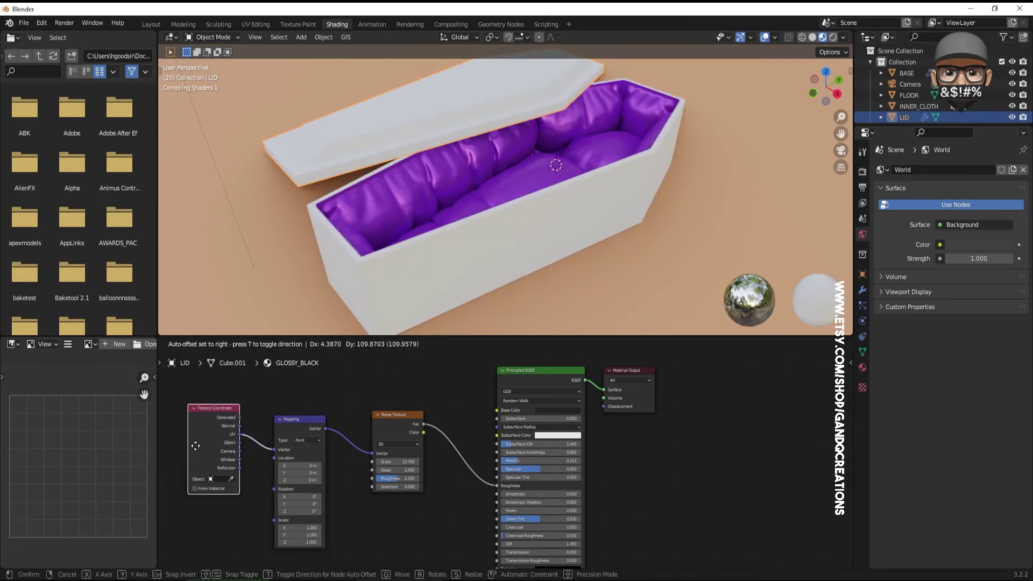
pyautogui.moveTo(274, 454); pyautogui.dragTo(243, 451)
pyautogui.press('Escape')
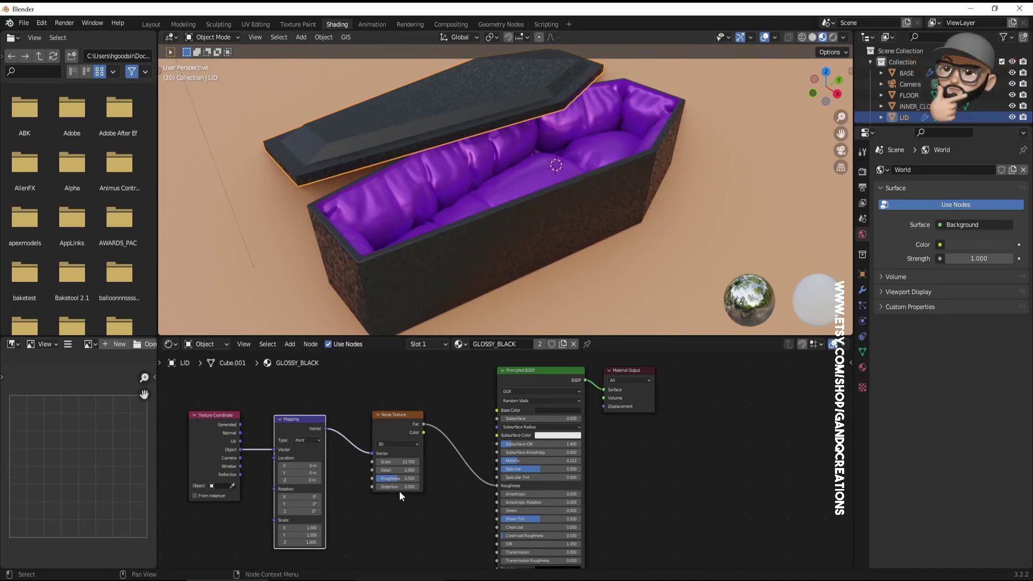
# Step: Set the Noise Texture's scale to 1.100 and detail to 15.000, raise its roughness, and make room before the Principled BSDF
pyautogui.moveTo(401, 462)
pyautogui.mouseDown()
pyautogui.moveTo(377, 462)
pyautogui.moveTo(409, 462)
pyautogui.mouseUp()
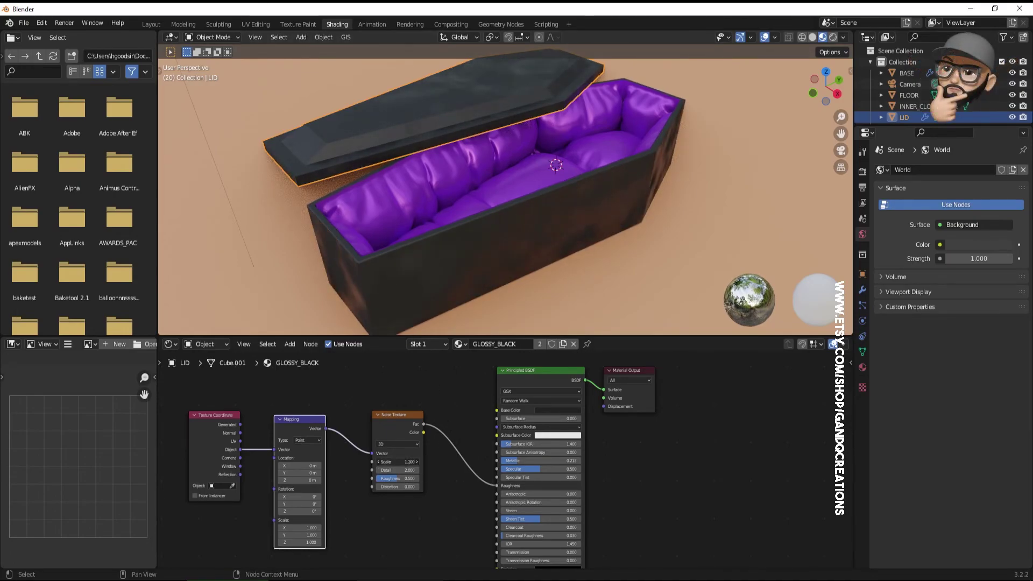
pyautogui.moveTo(625, 373); pyautogui.dragTo(685, 373)
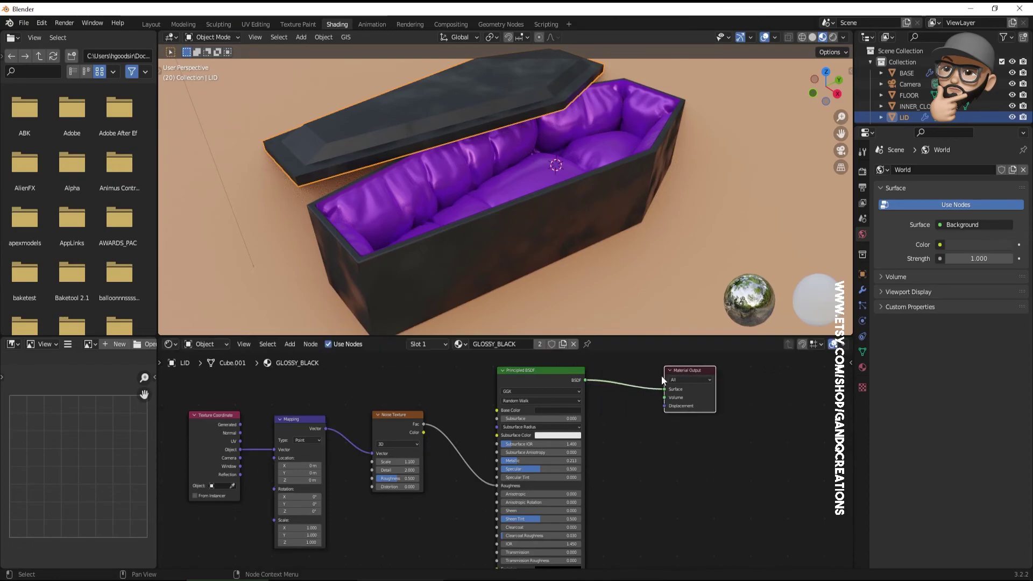
pyautogui.moveTo(536, 380); pyautogui.dragTo(571, 376)
pyautogui.moveTo(401, 479)
pyautogui.mouseDown()
pyautogui.moveTo(392, 479)
pyautogui.moveTo(431, 470)
pyautogui.moveTo(393, 470)
pyautogui.moveTo(430, 478)
pyautogui.moveTo(407, 479)
pyautogui.mouseUp()
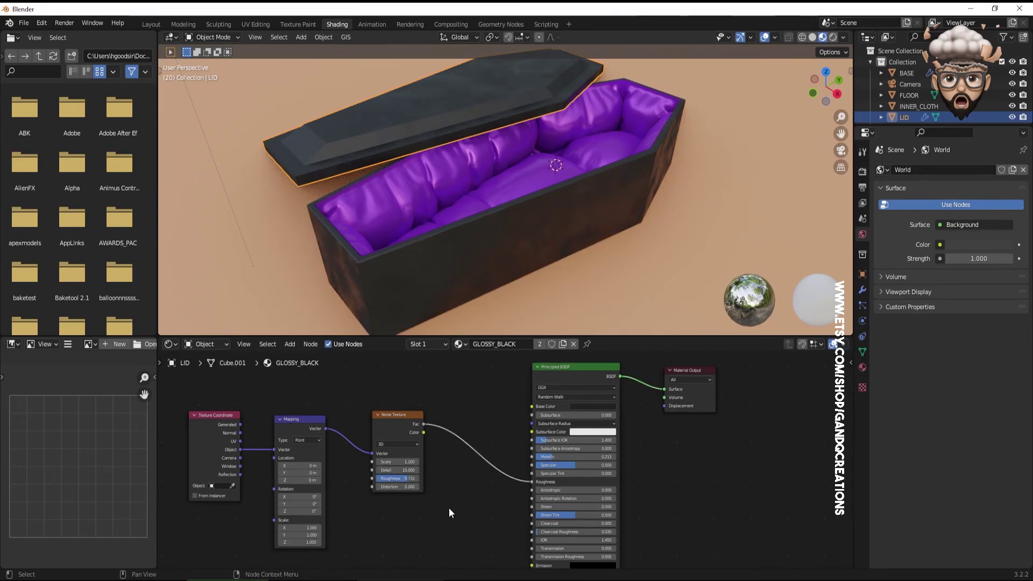
# Step: Insert a ColorRamp between the Noise Texture and the Principled BSDF's Roughness, and move its black stop to position 0.382
pyautogui.press('F3')
pyautogui.write('colo')
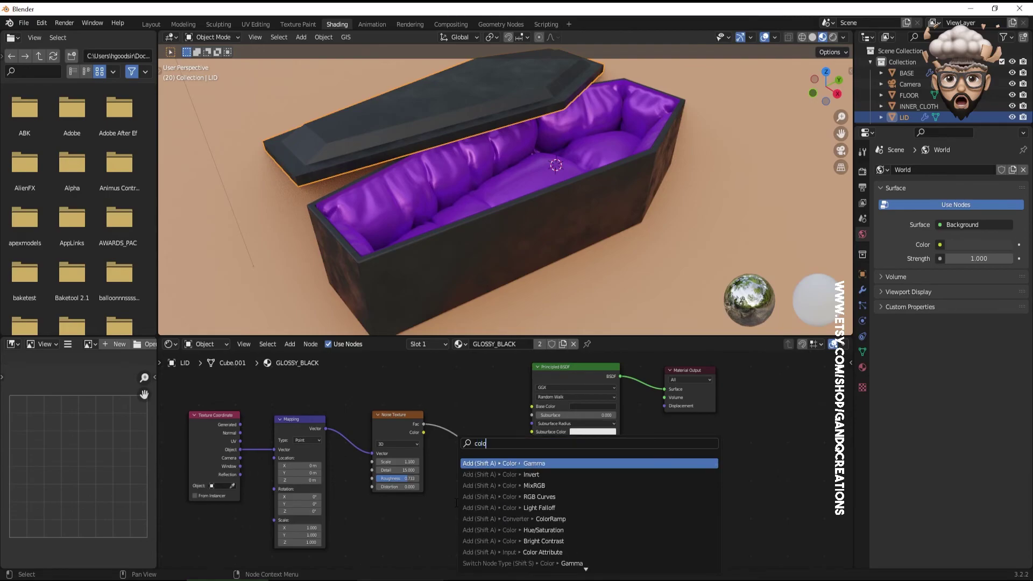
pyautogui.click(536, 519)
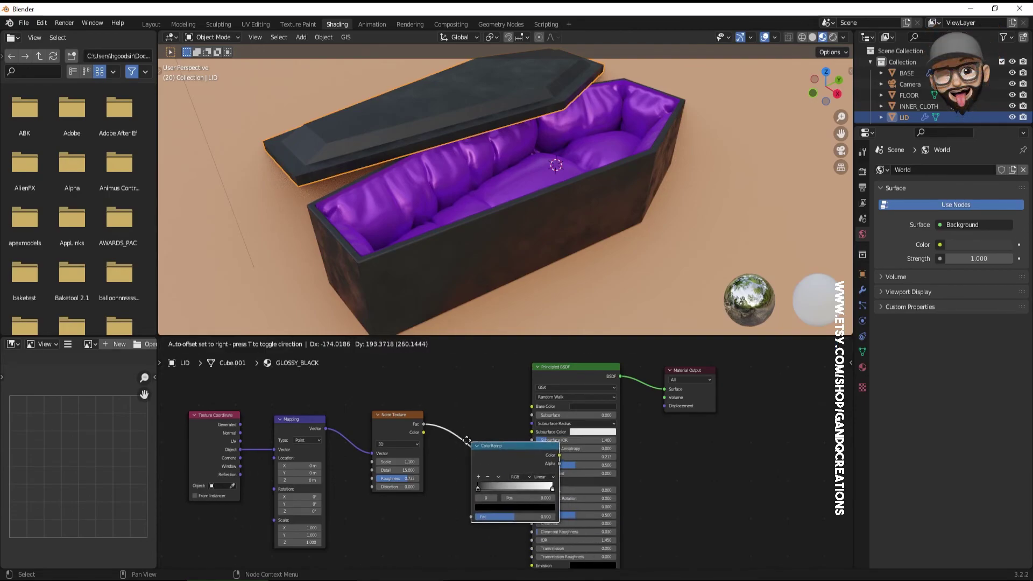
pyautogui.click(520, 429)
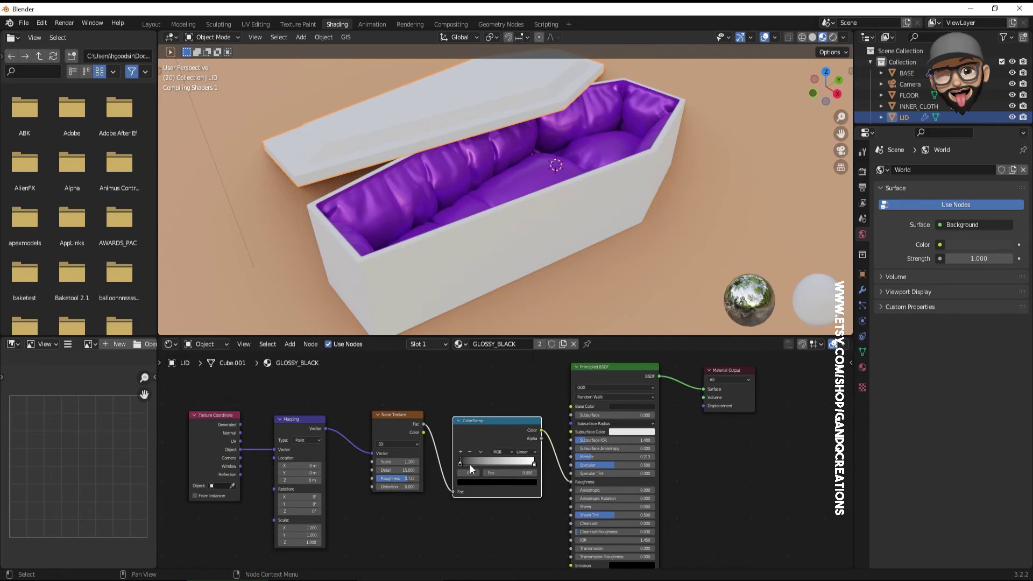
pyautogui.moveTo(459, 465)
pyautogui.mouseDown()
pyautogui.moveTo(502, 463)
pyautogui.moveTo(492, 460)
pyautogui.mouseUp()
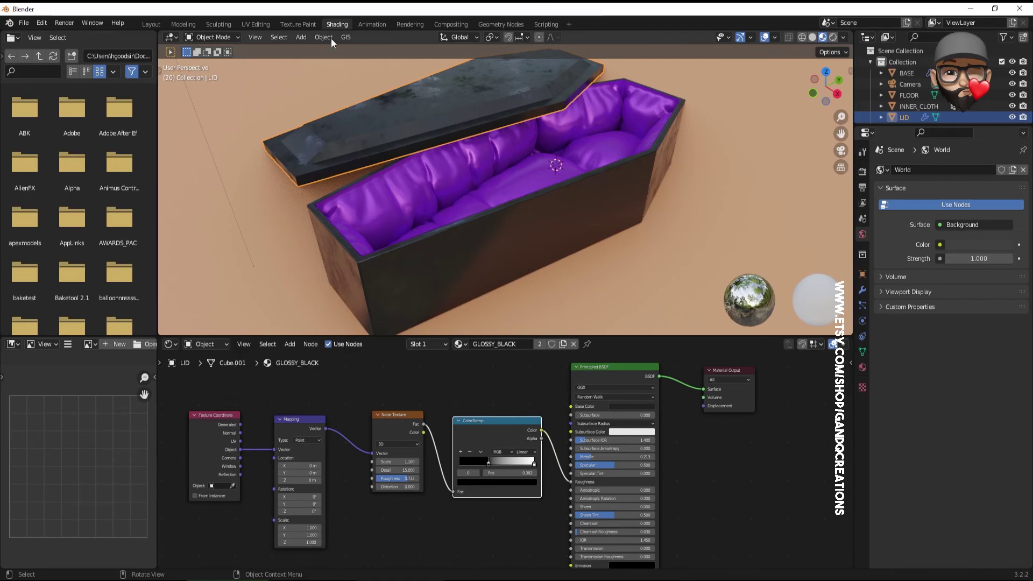
# Step: Return to the Layout workspace and set the floor's base color to near-black with hue 0.875, saturation 0.031 and value 0.013
pyautogui.click(152, 25)
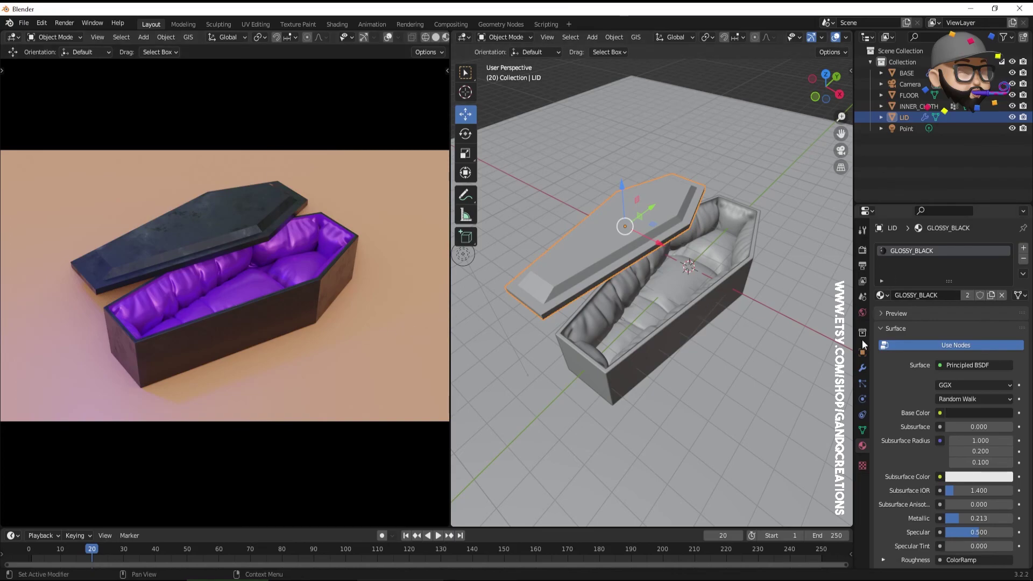
pyautogui.click(784, 313)
pyautogui.click(974, 412)
pyautogui.moveTo(961, 315); pyautogui.dragTo(958, 294)
pyautogui.moveTo(1004, 260); pyautogui.dragTo(1004, 326)
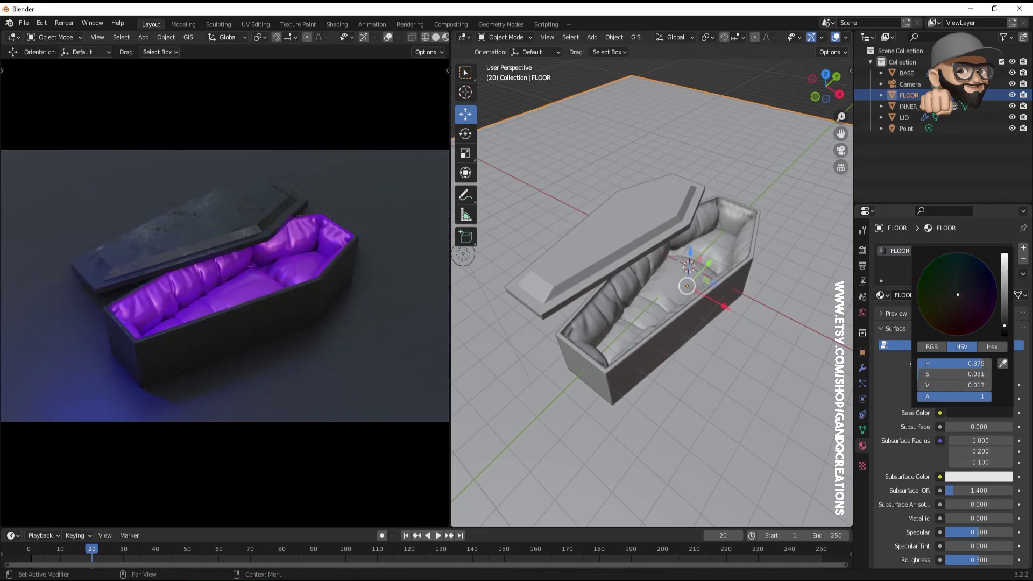